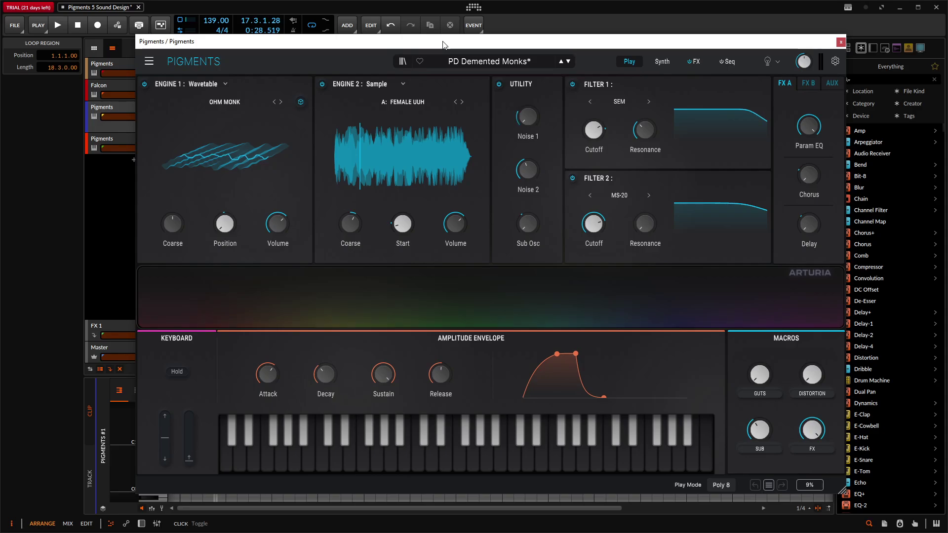
Step: Play the PD Demented Monks patch while sweeping the Guts and Distortion macros, leaving Guts at 0.156 and Distortion at 0
key("space")
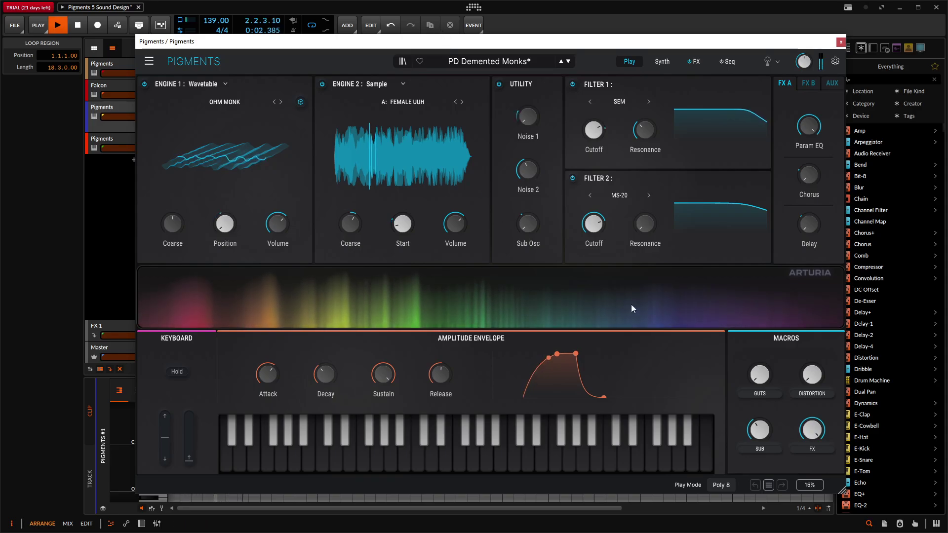
mouse_move(760, 377)
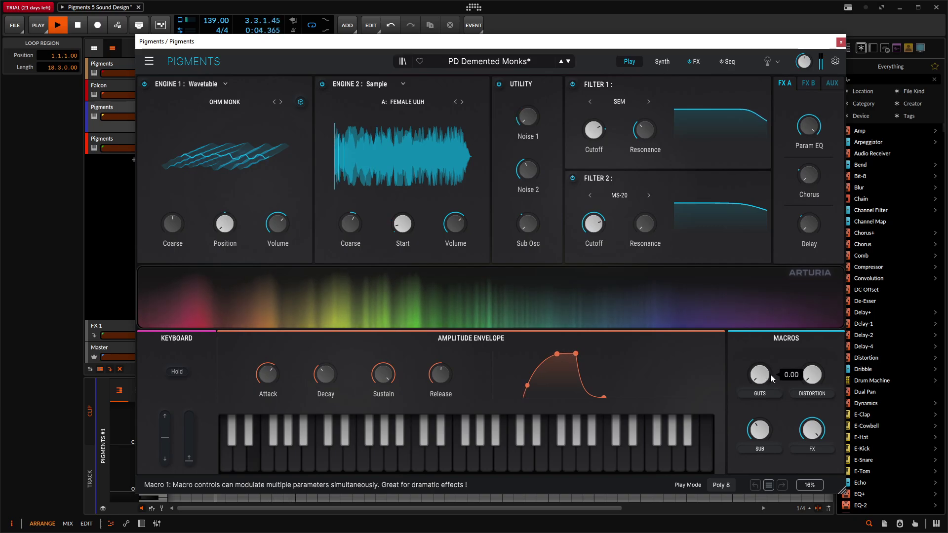
left_click_drag(763, 378, 812, 360)
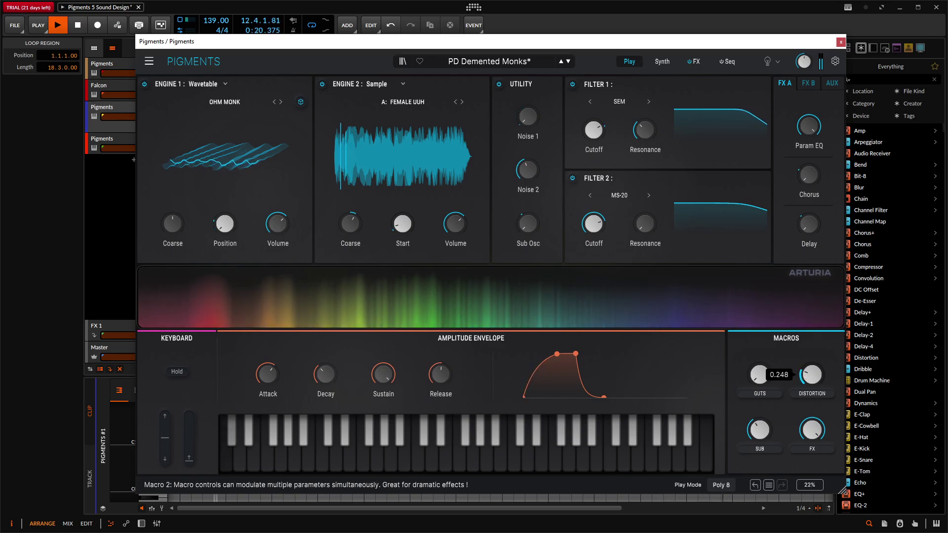
left_click_drag(759, 374, 759, 390)
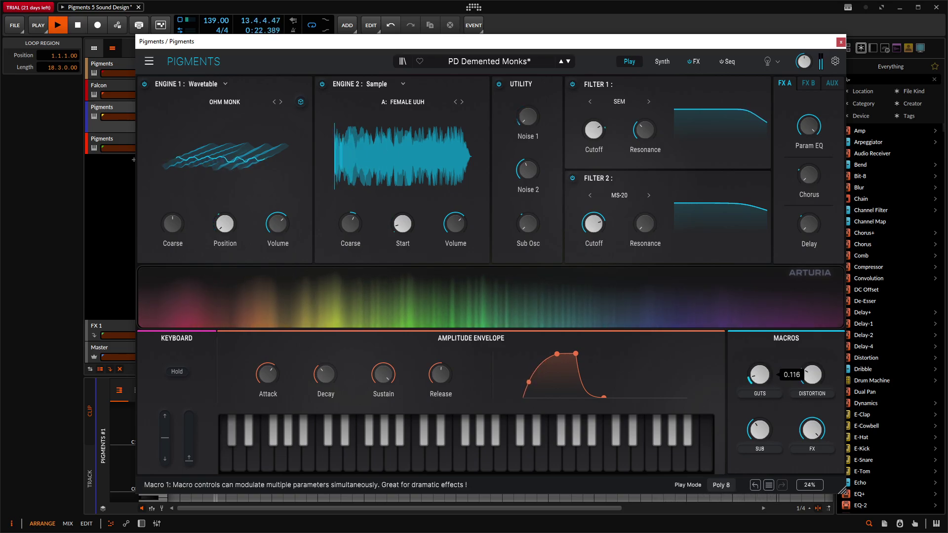
left_click_drag(817, 377, 812, 364)
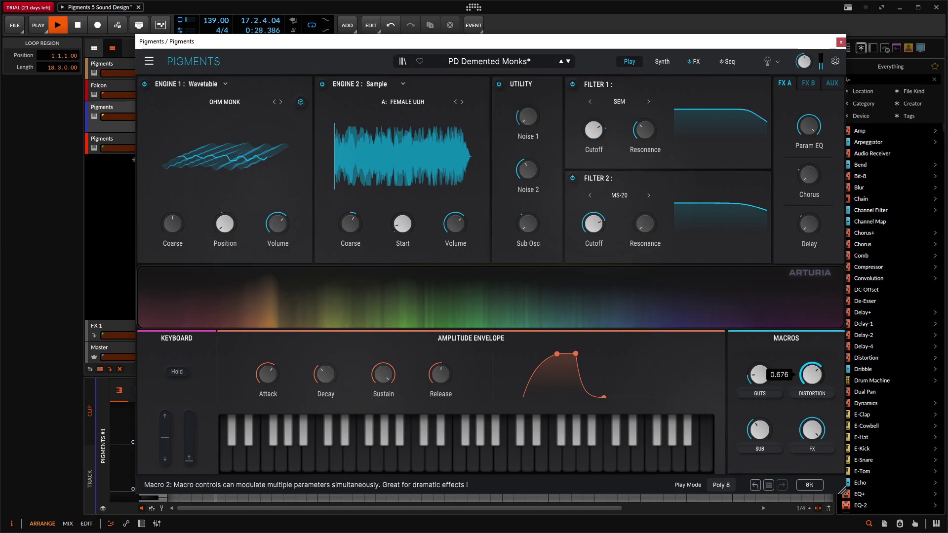
left_click_drag(811, 374, 818, 379)
key("space")
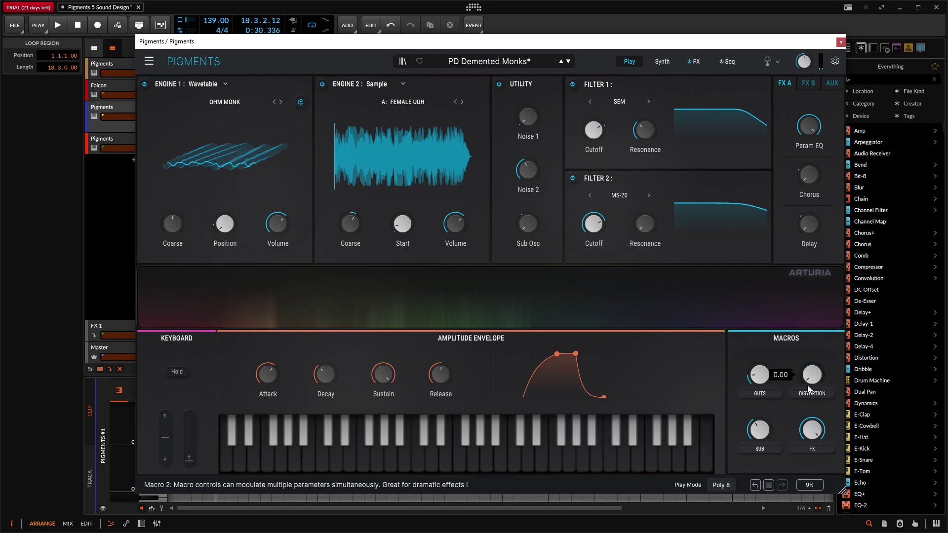
mouse_move(771, 373)
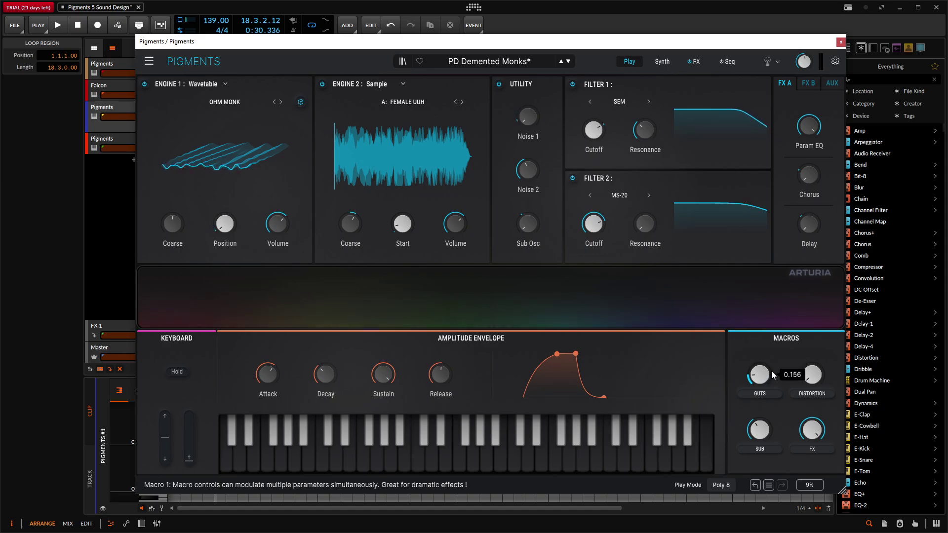
Step: Open the Pigments instrument on the red track, initialize it to the Default preset, and place it beside the PD Demented Monks window
left_click_drag(540, 42, 595, 38)
left_click(116, 144)
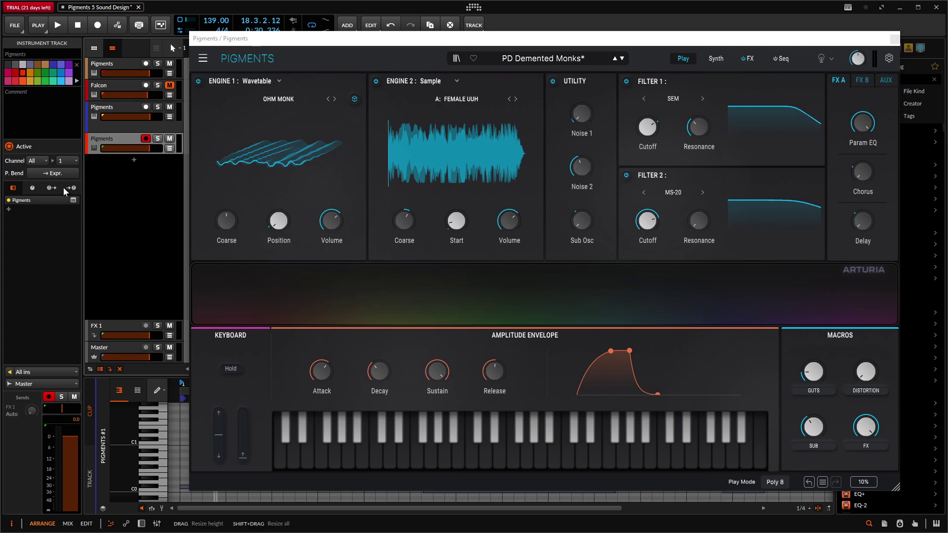
left_click(73, 200)
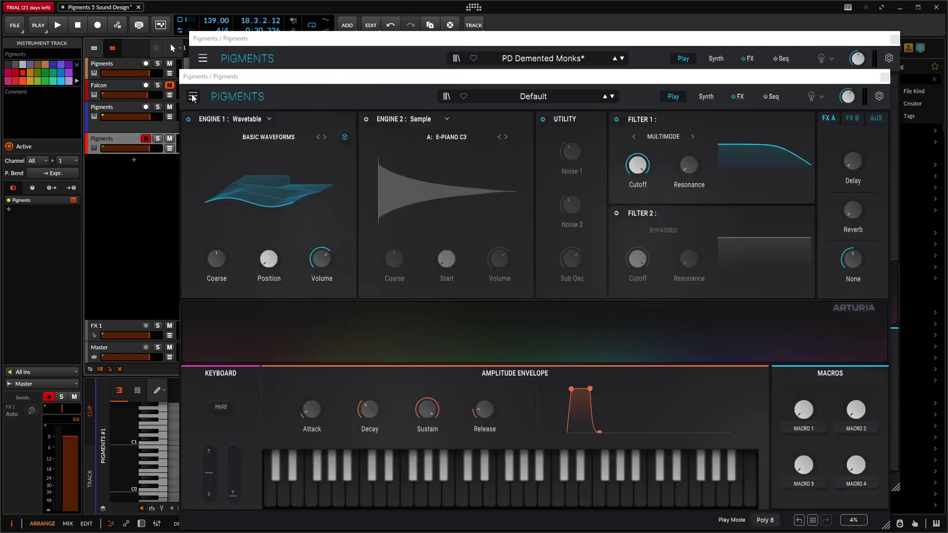
left_click(193, 96)
left_click(209, 110)
left_click_drag(651, 77, 544, 138)
left_click_drag(631, 39, 644, 42)
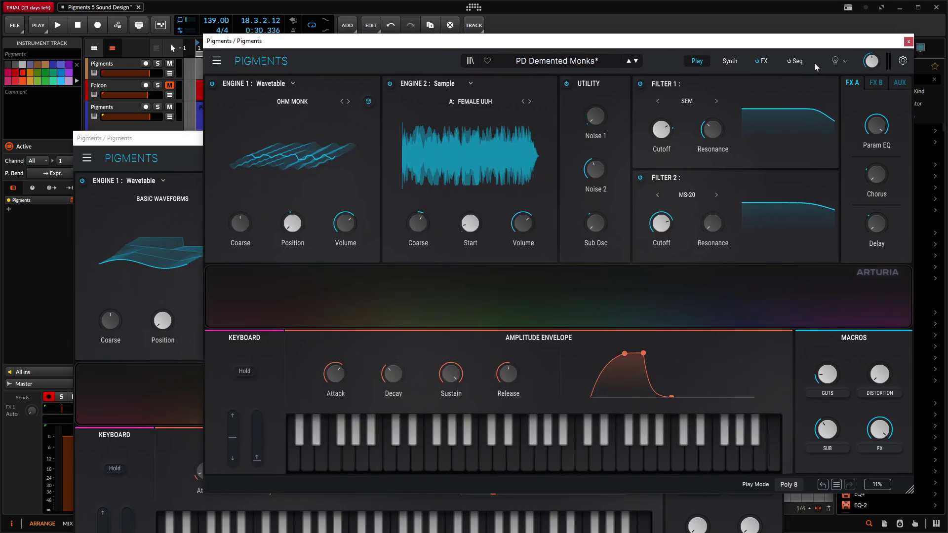
Step: Isolate Engine 1 in the PD Demented Monks patch by bypassing FX A and FX B and switching off Engine 2 and the Utility Engine
left_click(763, 61)
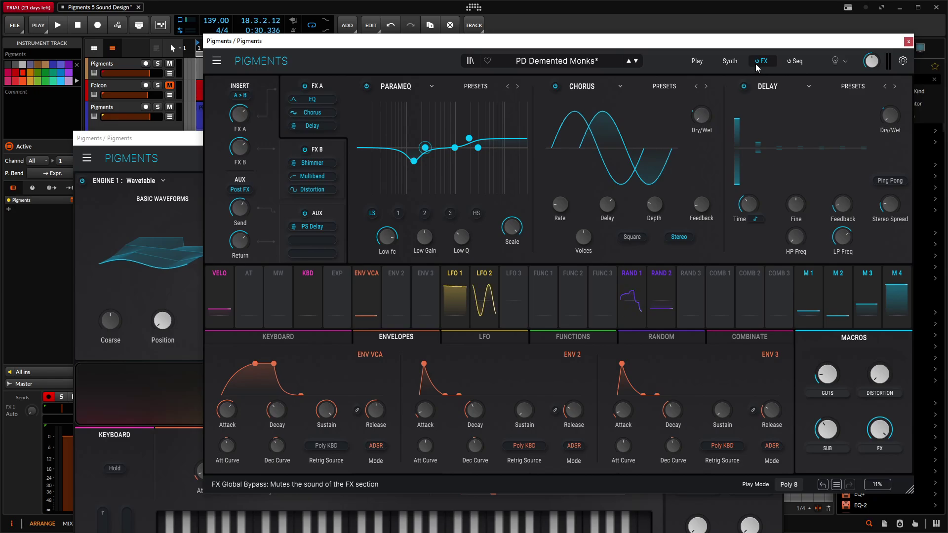
left_click(317, 152)
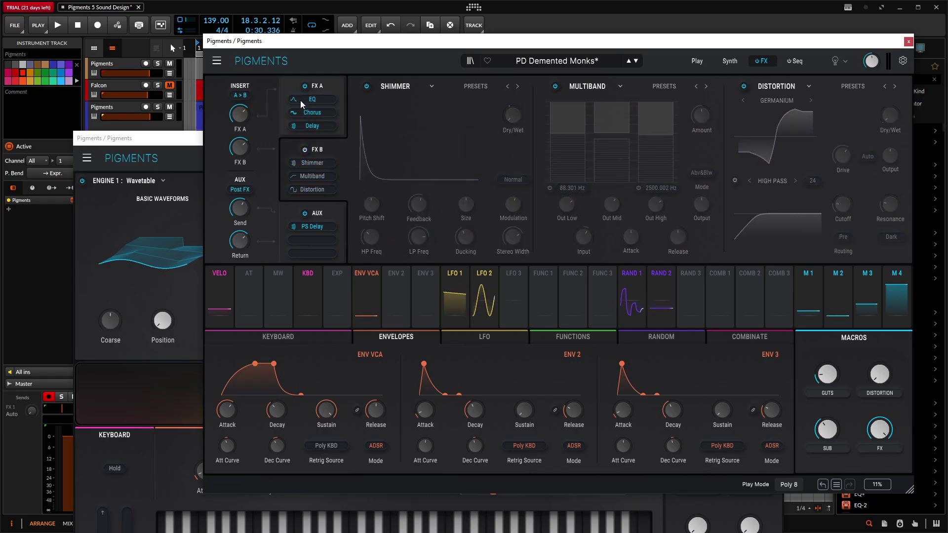
left_click(730, 61)
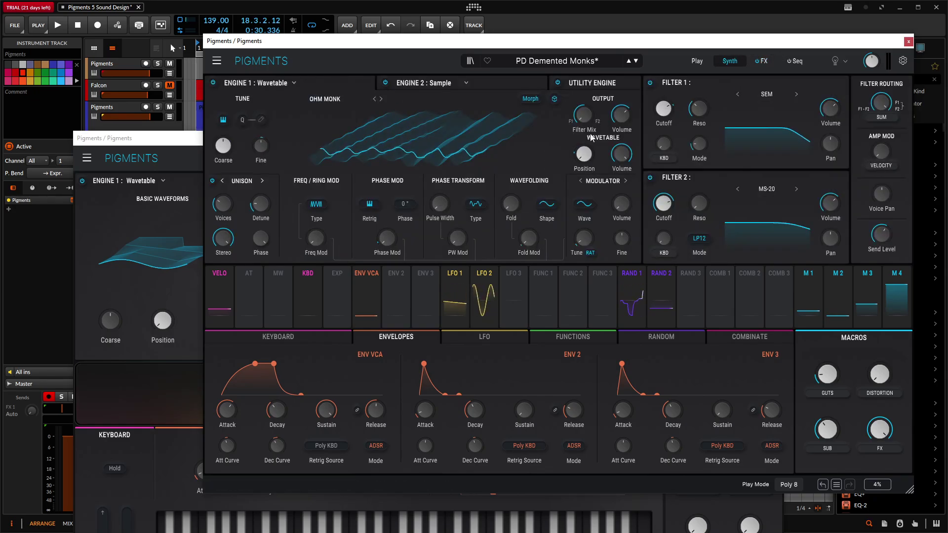
left_click(441, 87)
left_click(582, 85)
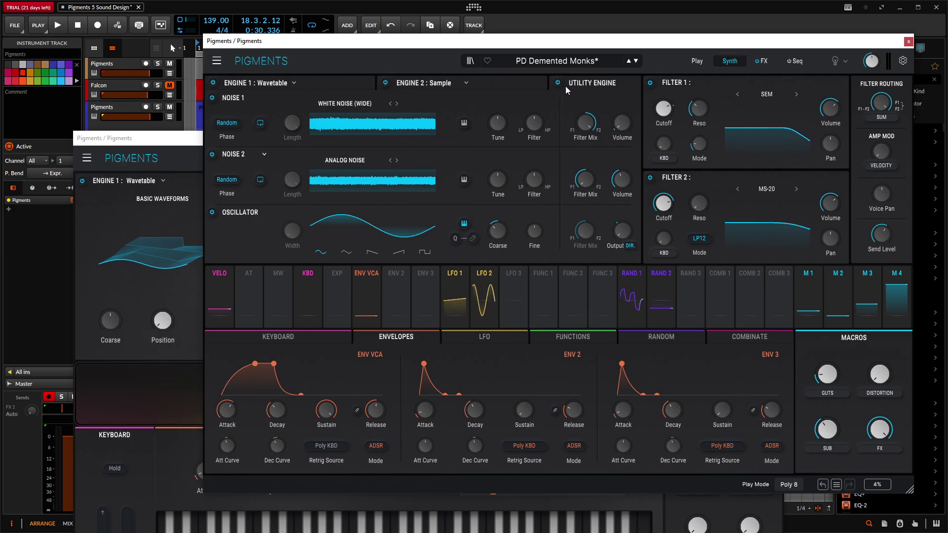
left_click(492, 86)
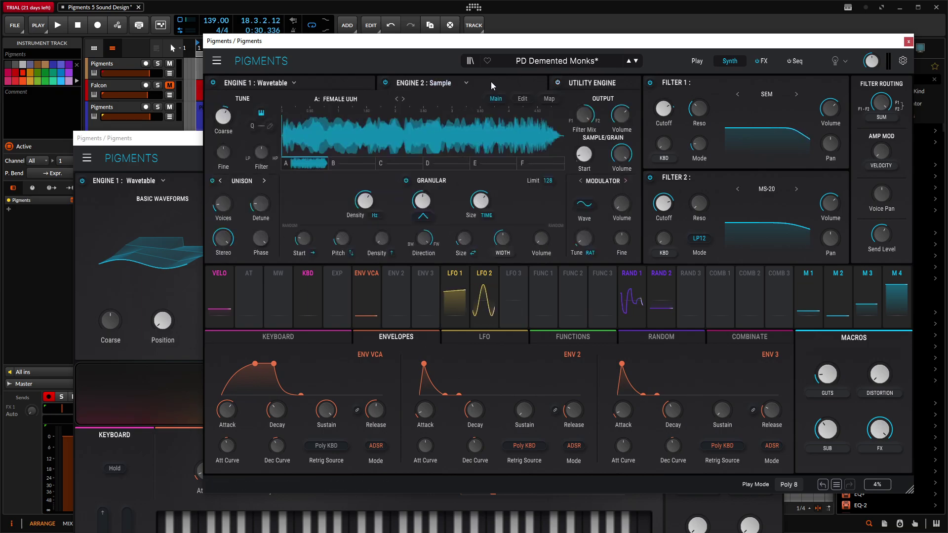
left_click(386, 83)
left_click(347, 84)
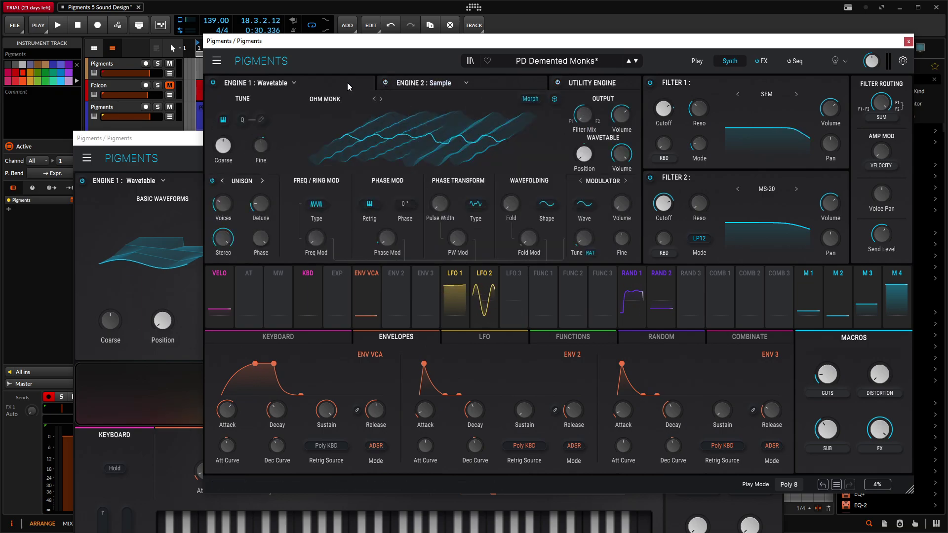
Step: Load the Ohm Monk wavetable from the Pigments 5 folder into Engine 1 of the Default patch
left_click(168, 141)
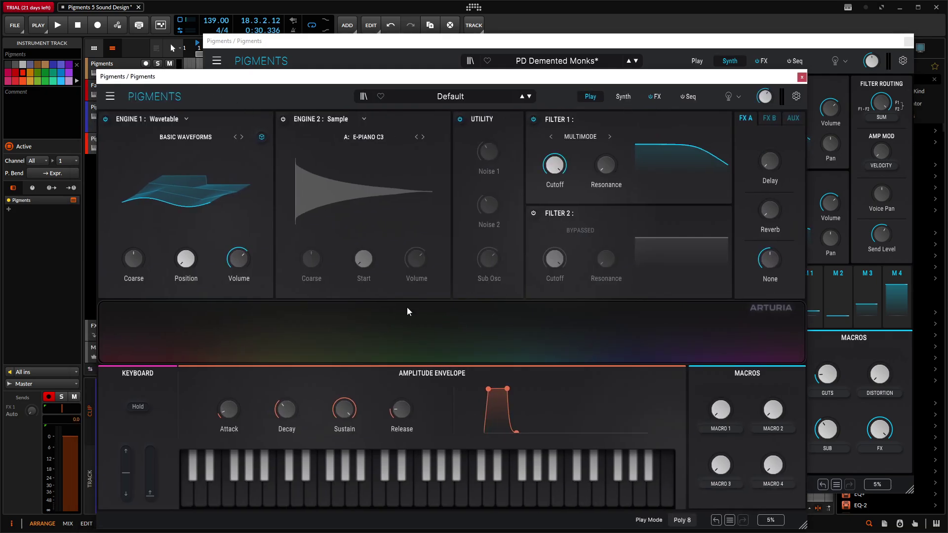
left_click(623, 97)
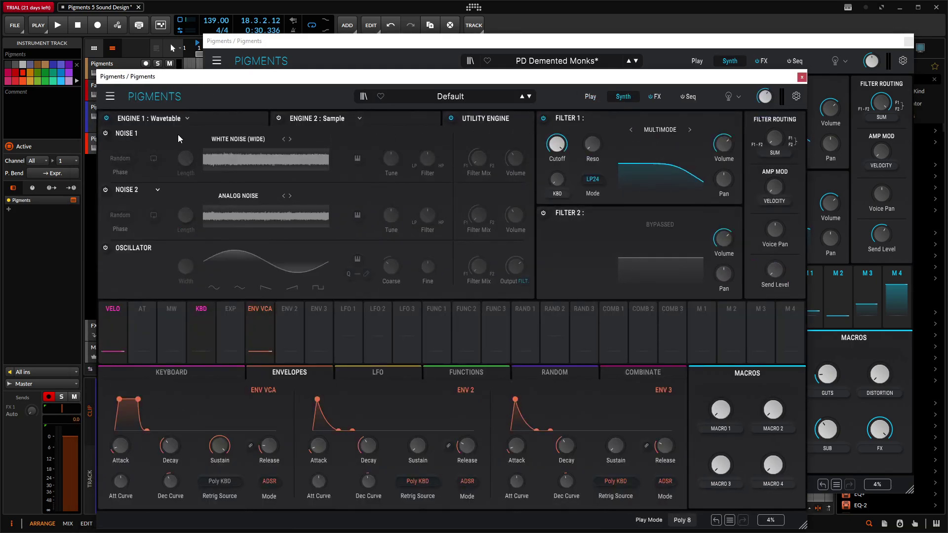
left_click(158, 133)
left_click_drag(319, 77, 323, 194)
left_click(266, 251)
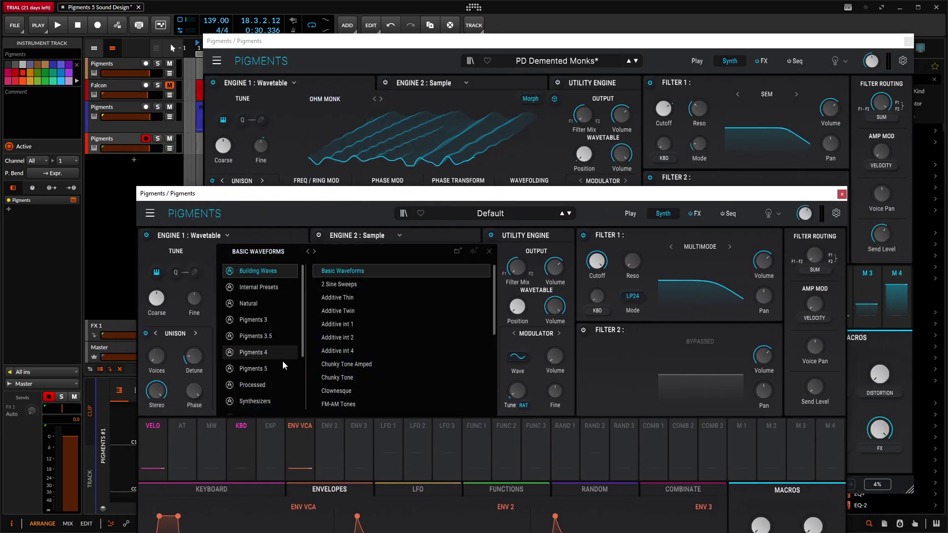
left_click(266, 369)
scroll(395, 316, "down", 5)
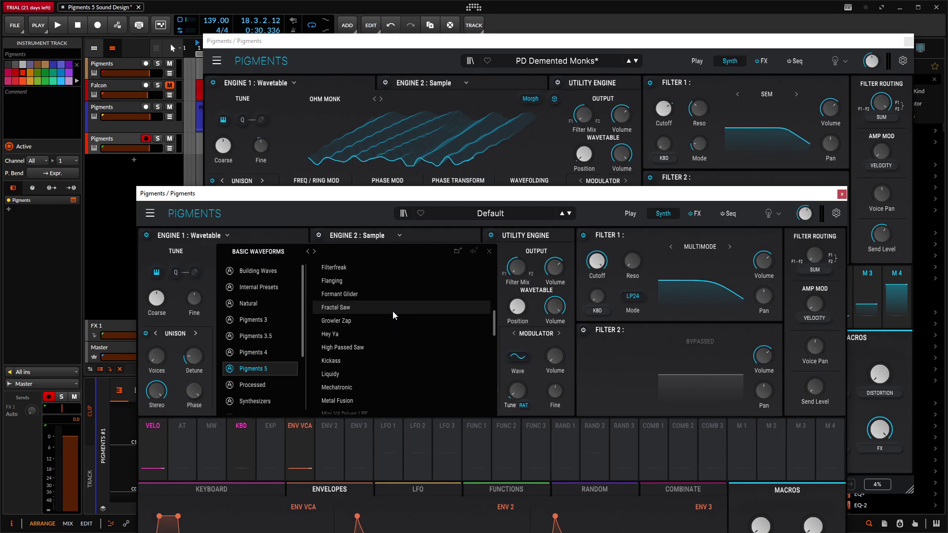
double_click(358, 341)
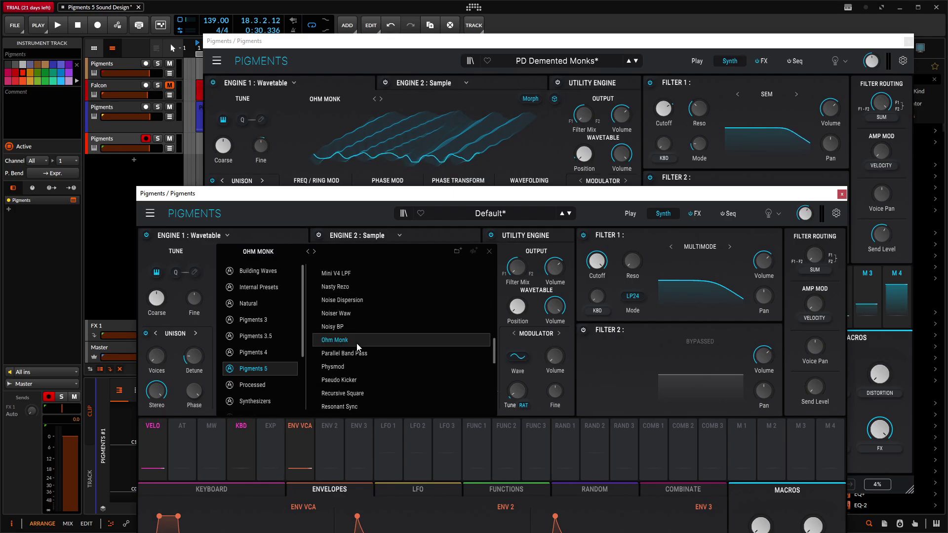
mouse_move(407, 197)
left_mouse_down()
mouse_move(391, 242)
mouse_move(398, 202)
left_mouse_up()
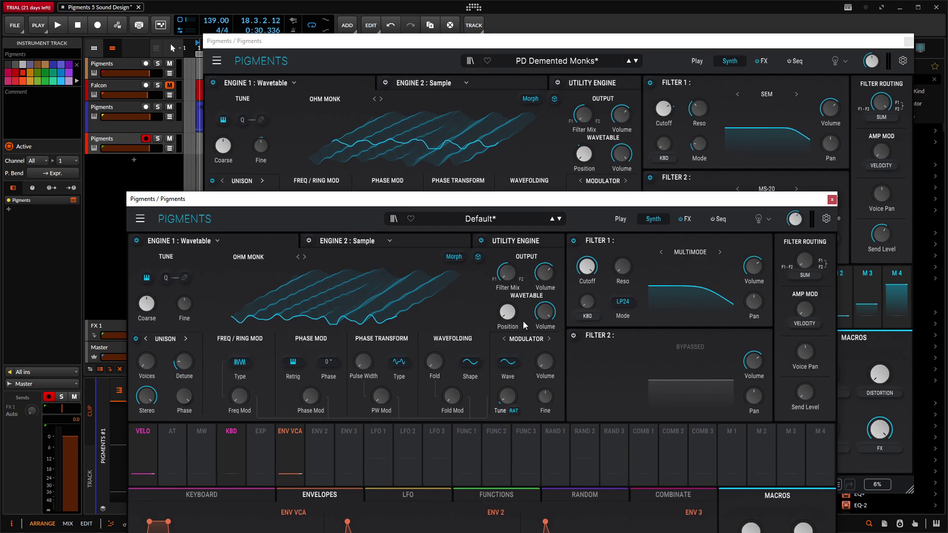
Step: Scan through the Ohm Monk wavetable in the Default patch by sweeping Position, returning it to 0
mouse_move(508, 319)
left_mouse_down()
mouse_move(515, 276)
mouse_move(515, 321)
left_mouse_up()
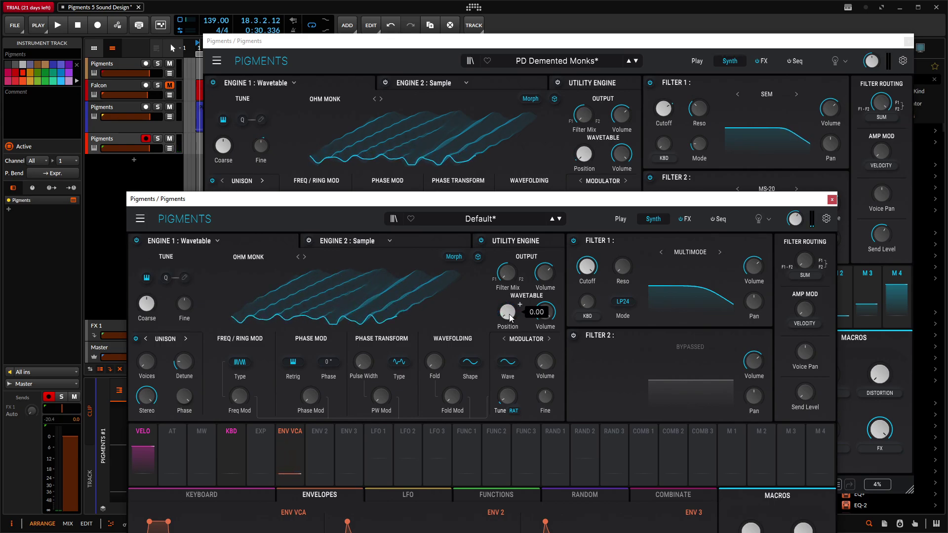
mouse_move(511, 318)
left_mouse_down()
mouse_move(511, 299)
mouse_move(512, 312)
left_mouse_up()
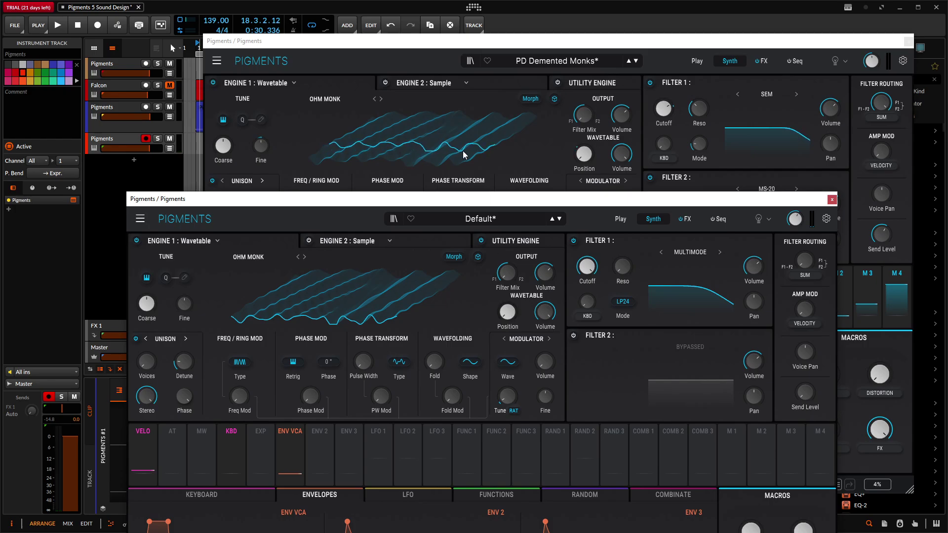
Step: Select the PD Demented Monks track, check its effects routing, and examine the LFO 1 modulation on Engine 1's wavetable position
left_click_drag(468, 198, 508, 338)
left_click_drag(556, 43, 559, 42)
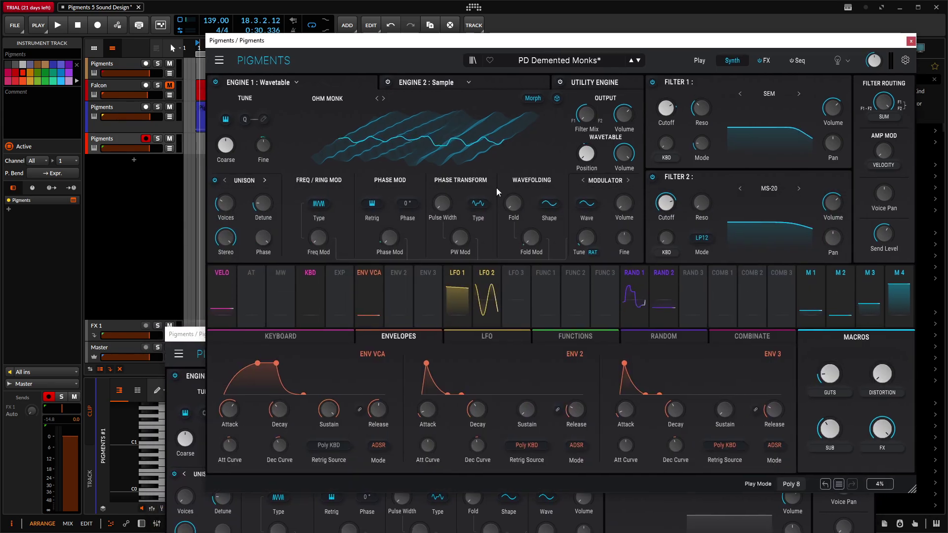
left_click(128, 113)
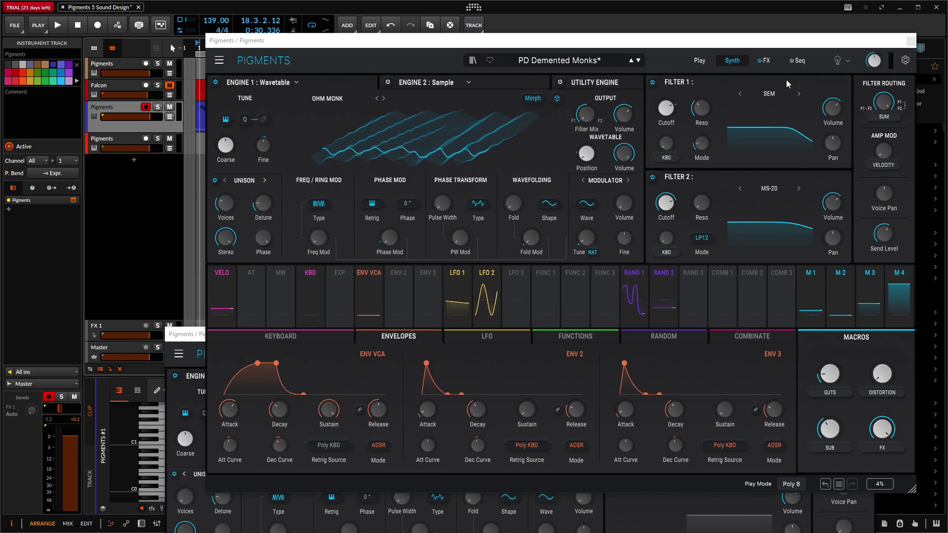
left_click(765, 61)
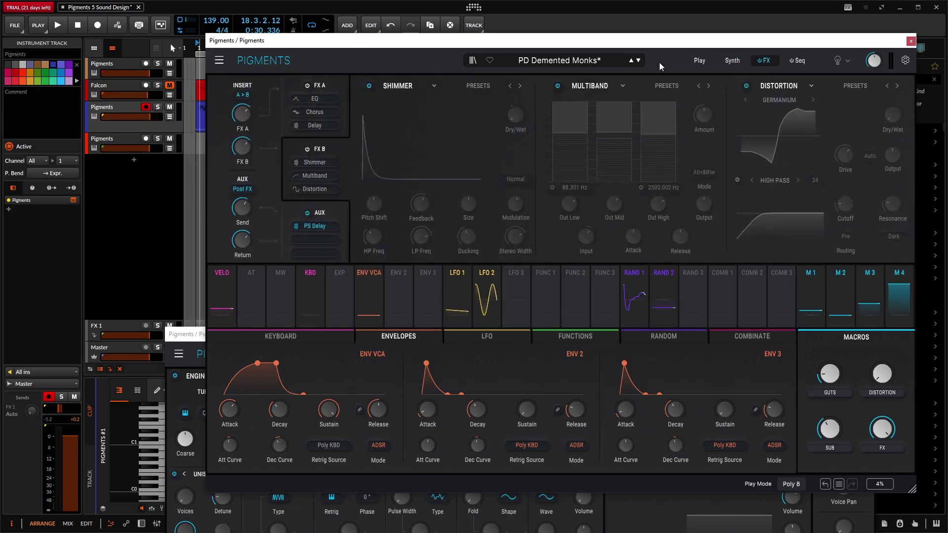
left_click(732, 60)
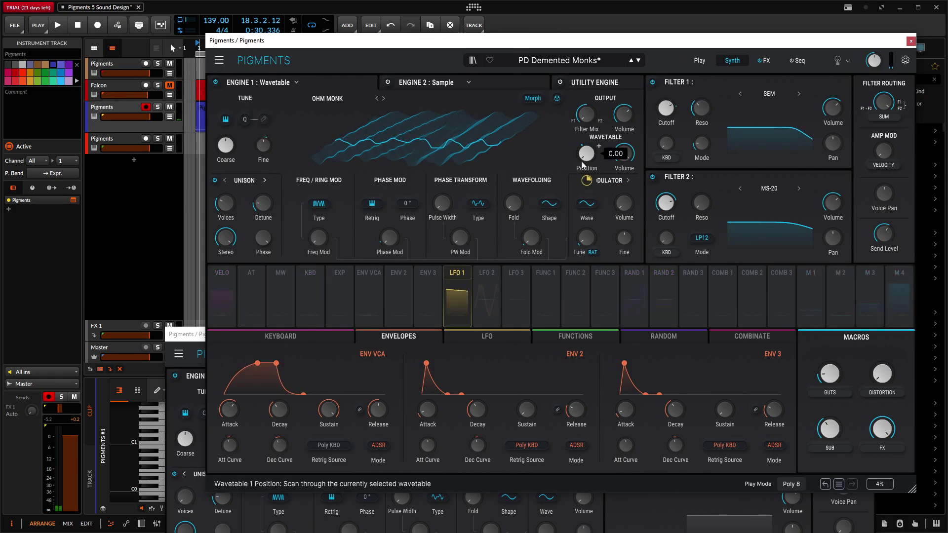
left_click_drag(191, 336, 123, 268)
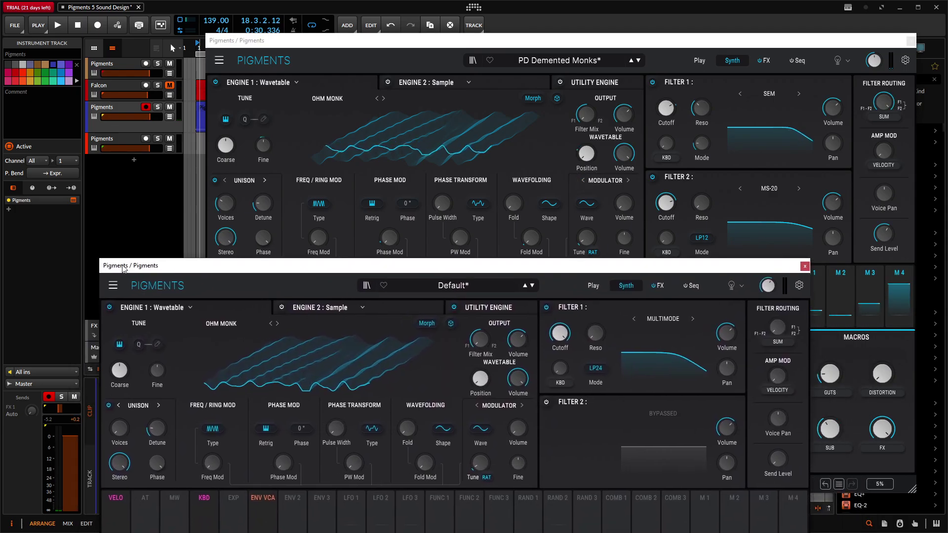
left_click_drag(312, 263, 270, 339)
mouse_move(589, 166)
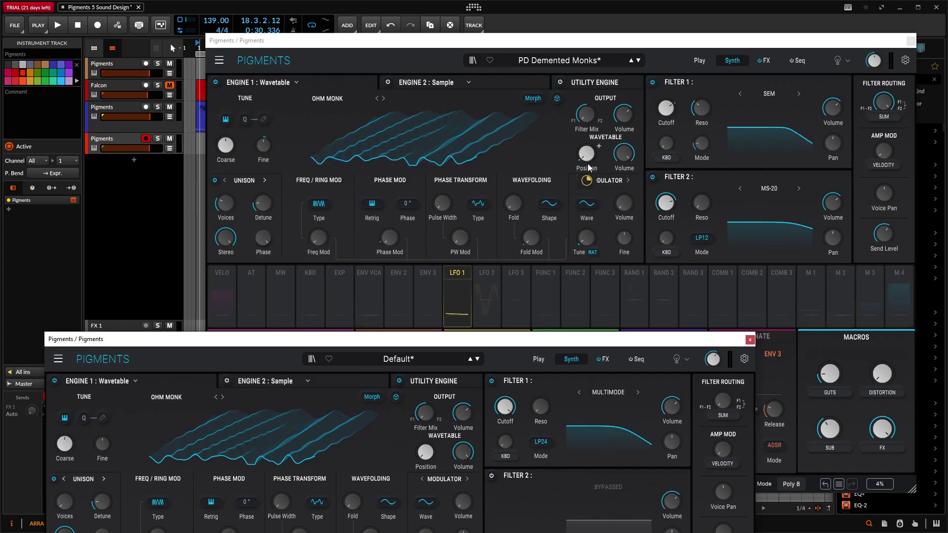
mouse_move(586, 183)
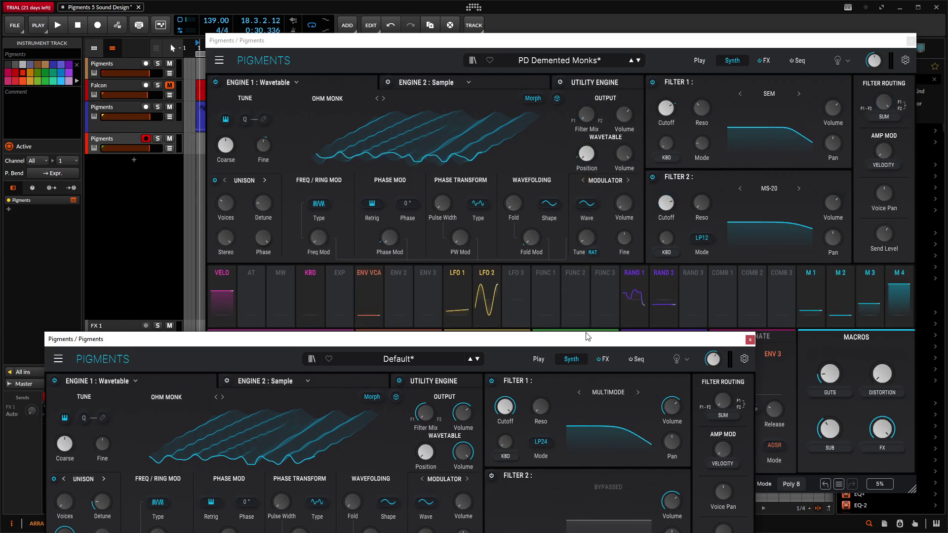
Step: Assign LFO 1 to Engine 1's wavetable Position in the Default patch with an amount of 0.51, and show the LFO settings
left_click_drag(345, 339, 413, 76)
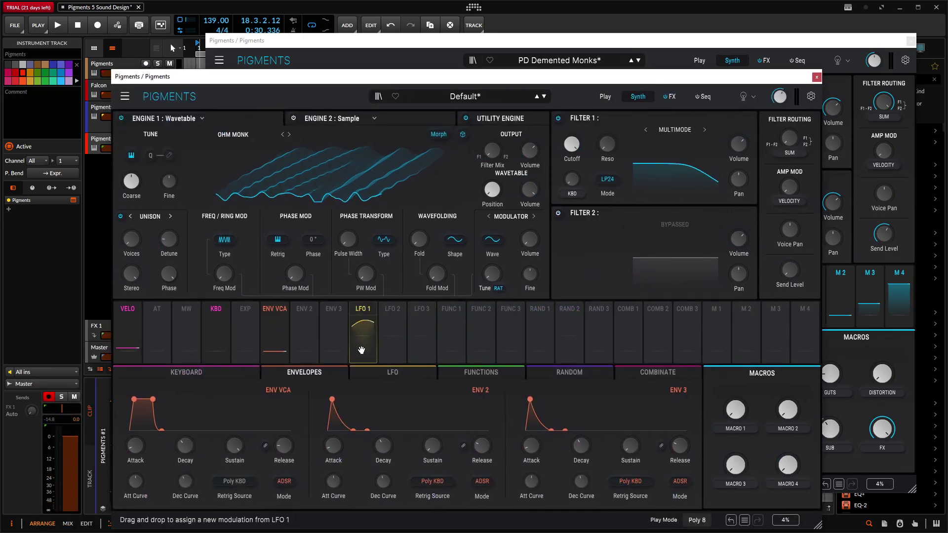
mouse_move(492, 216)
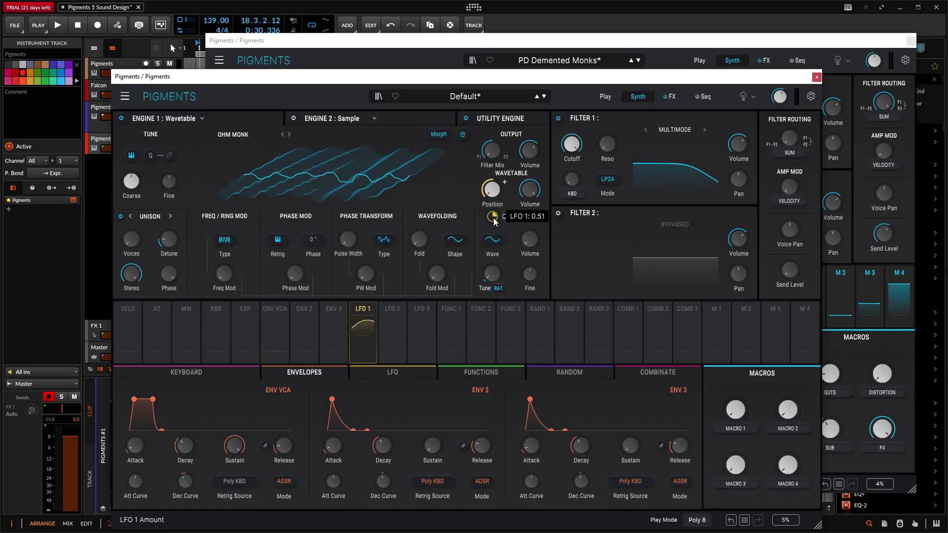
left_click_drag(541, 80, 647, 80)
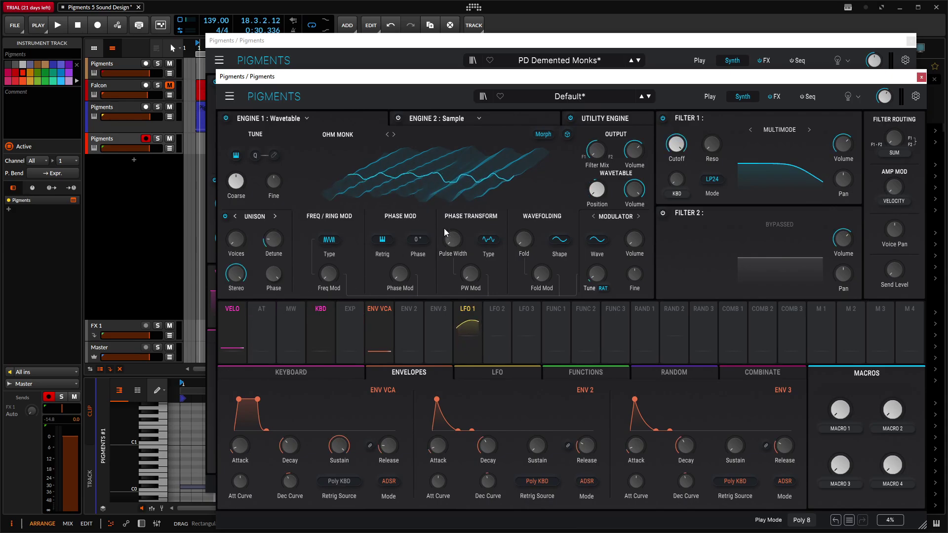
left_click(497, 371)
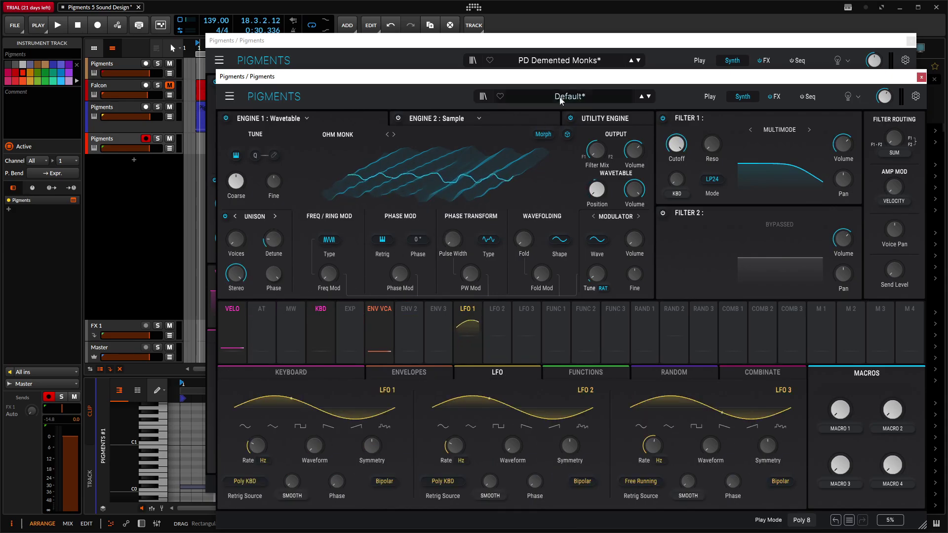
Step: Check LFO 1's polarity in the PD Demented Monks patch and set LFO 1 to Unipolar in the Default patch
left_click_drag(567, 78, 504, 430)
left_click_drag(523, 39, 546, 26)
left_click(513, 330)
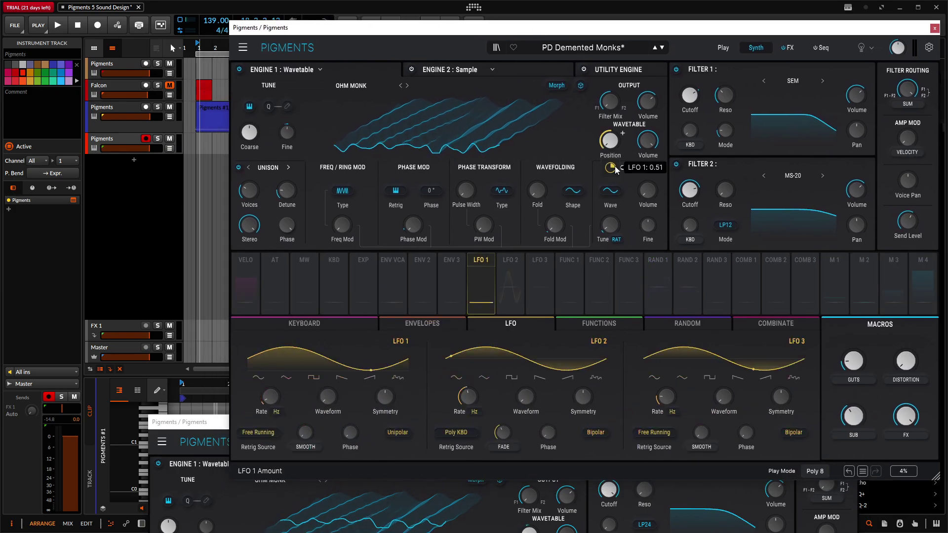
left_click(481, 277)
left_click_drag(188, 422, 243, 157)
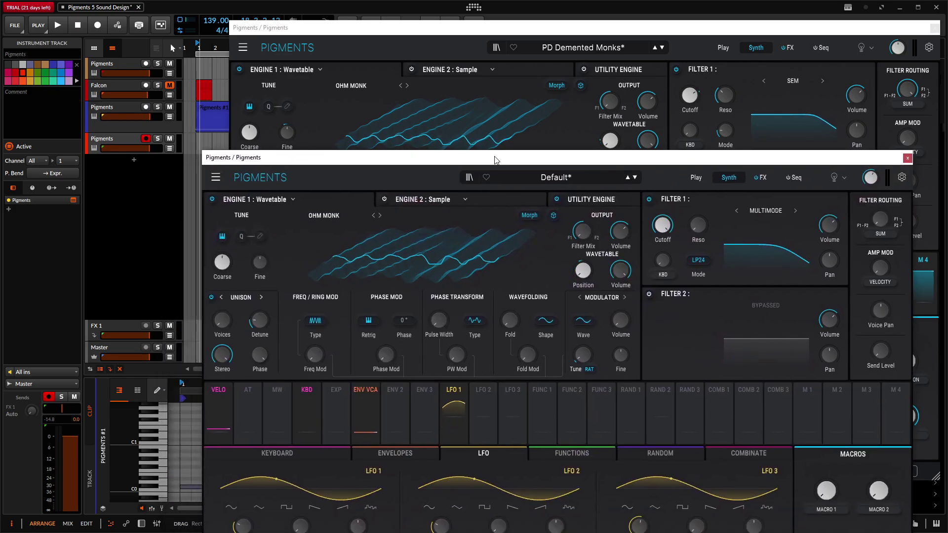
left_click_drag(492, 158, 421, 74)
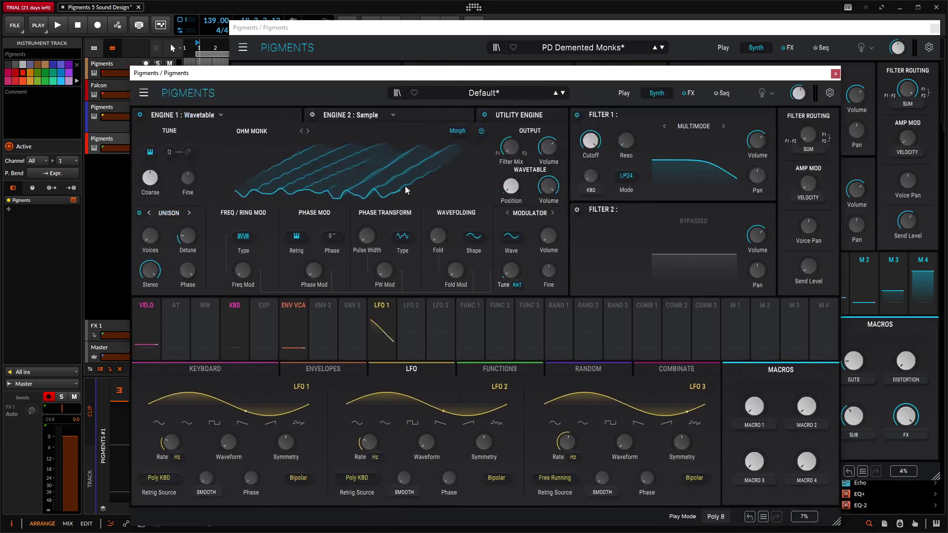
left_click(298, 478)
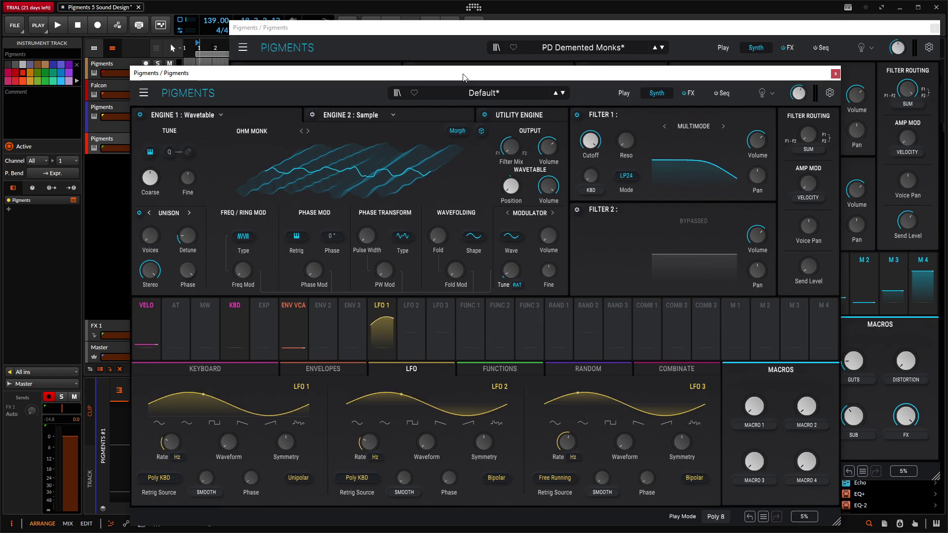
Step: Compare LFO 1 with PD Demented Monks, then slow its rate and set its retrig source to Free Running in the Default patch
left_click_drag(476, 79, 563, 468)
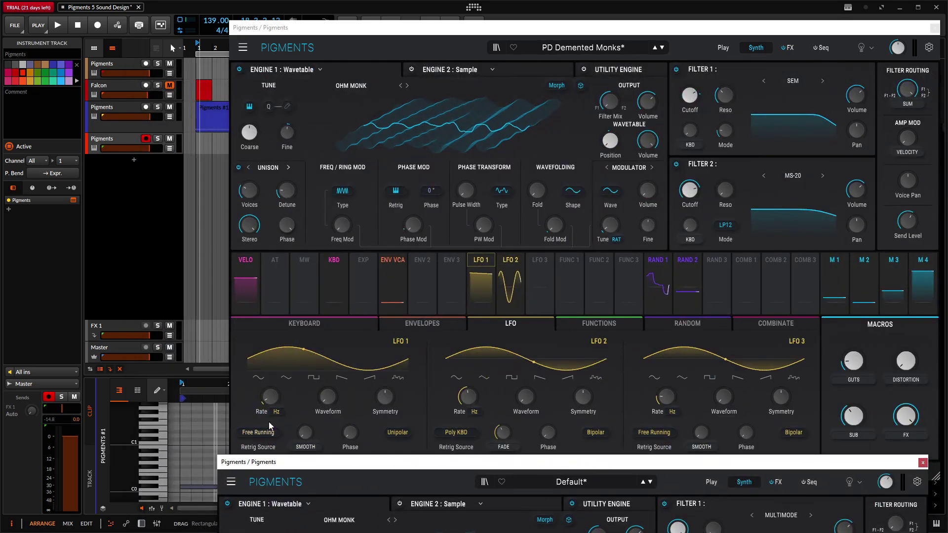
mouse_move(269, 399)
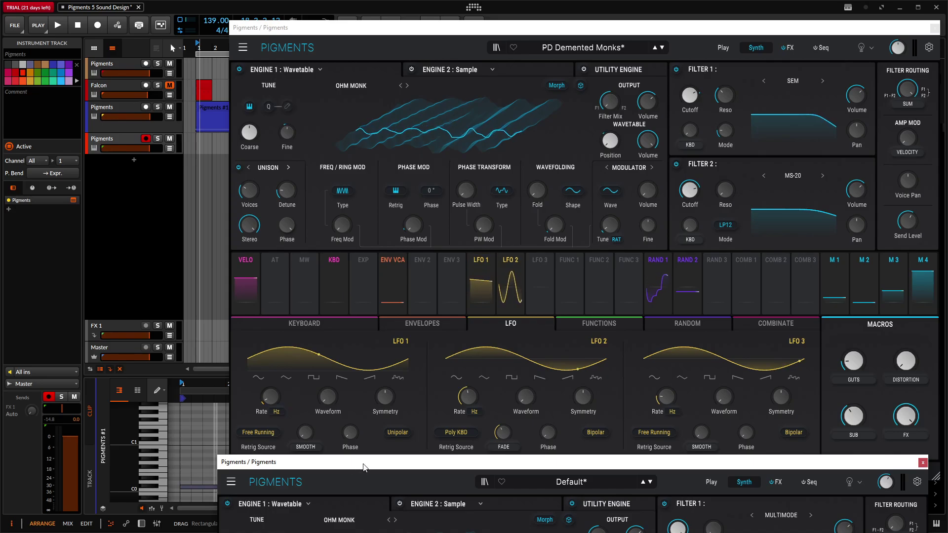
left_click_drag(363, 482, 309, 97)
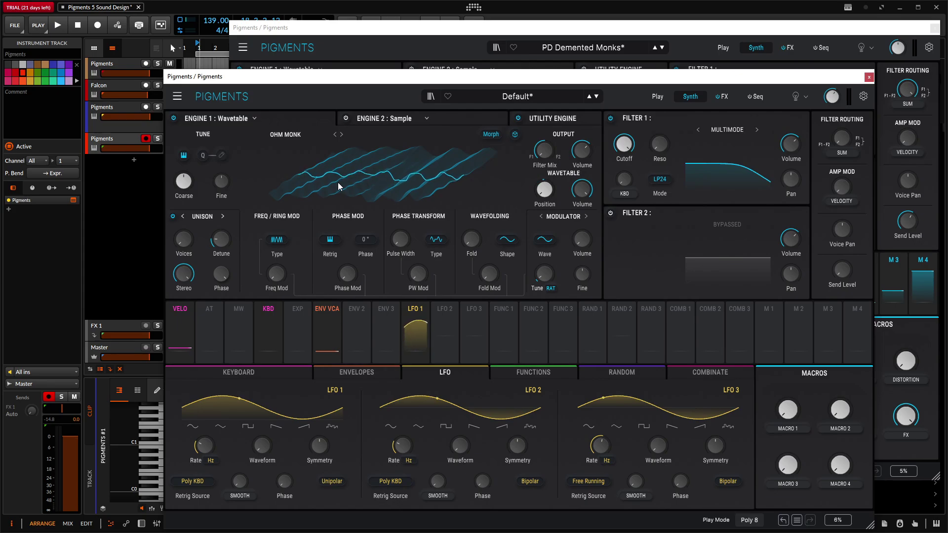
left_click(204, 481)
left_click(205, 343)
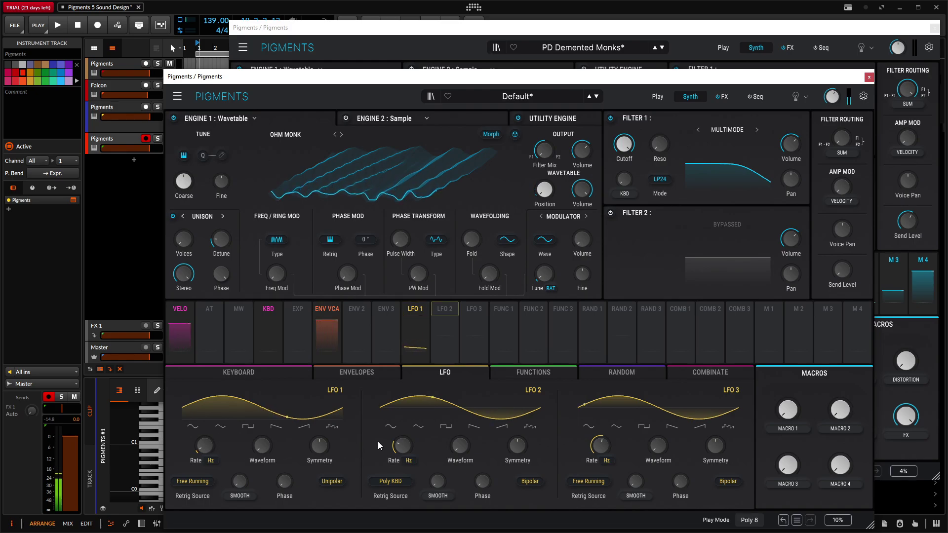
Step: Check Engine 1's unison settings in PD Demented Monks and raise the unison Voices to match in the Default patch
mouse_move(357, 79)
left_mouse_down()
mouse_move(422, 265)
mouse_move(423, 340)
mouse_move(401, 331)
mouse_move(379, 346)
mouse_move(368, 79)
left_mouse_up()
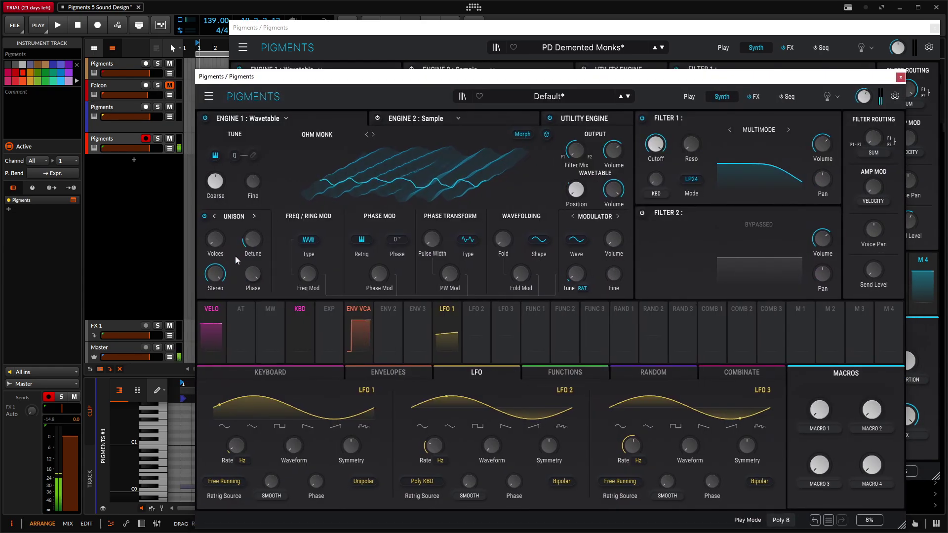
left_click_drag(304, 78, 275, 302)
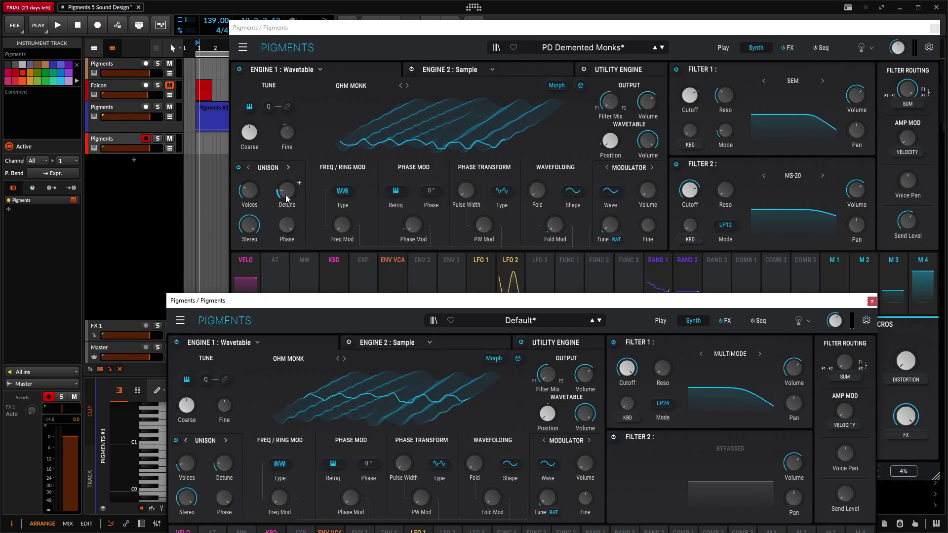
mouse_move(279, 204)
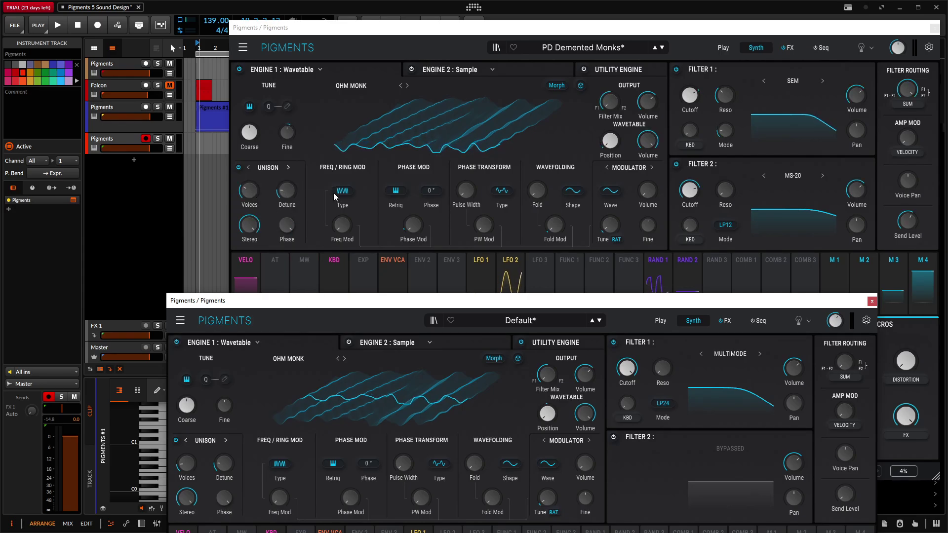
left_click_drag(336, 298, 369, 138)
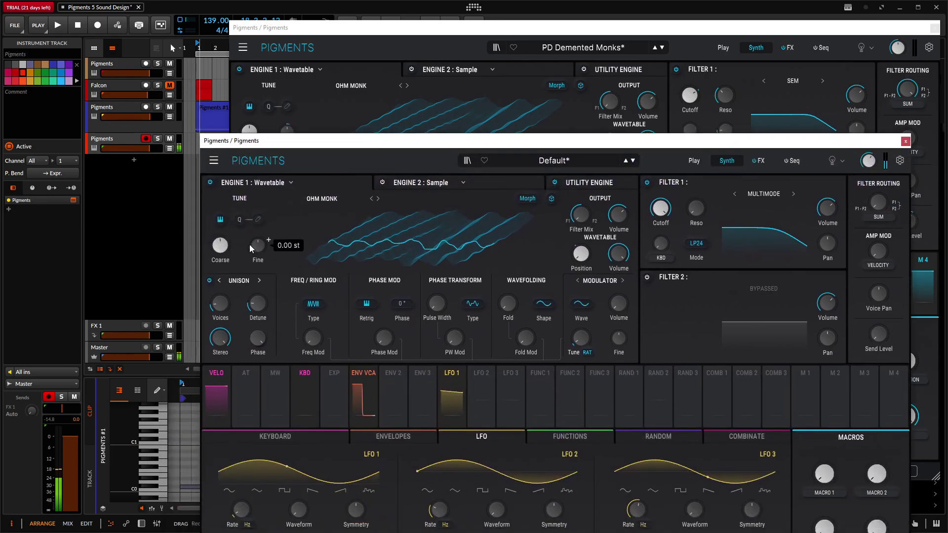
left_click_drag(220, 303, 220, 298)
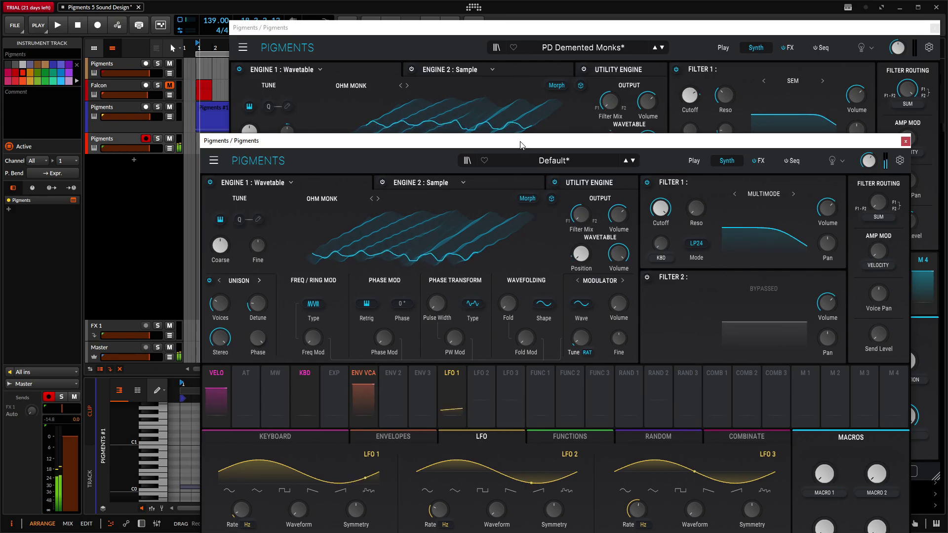
Step: Check the Fine tune modulation in PD Demented Monks and assign LFO 2 to Engine 1's Fine tune in the Default patch, amount 0.09
left_click_drag(521, 144, 545, 270)
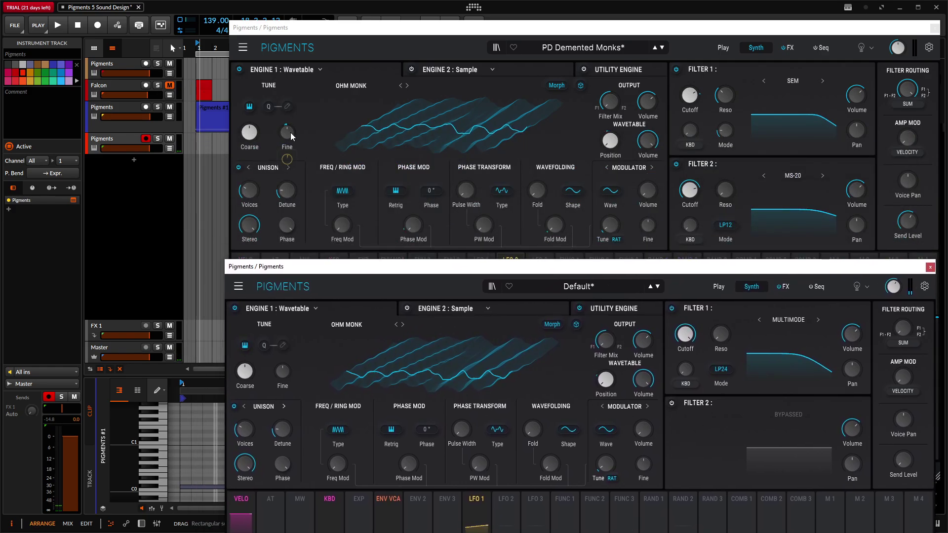
mouse_move(289, 162)
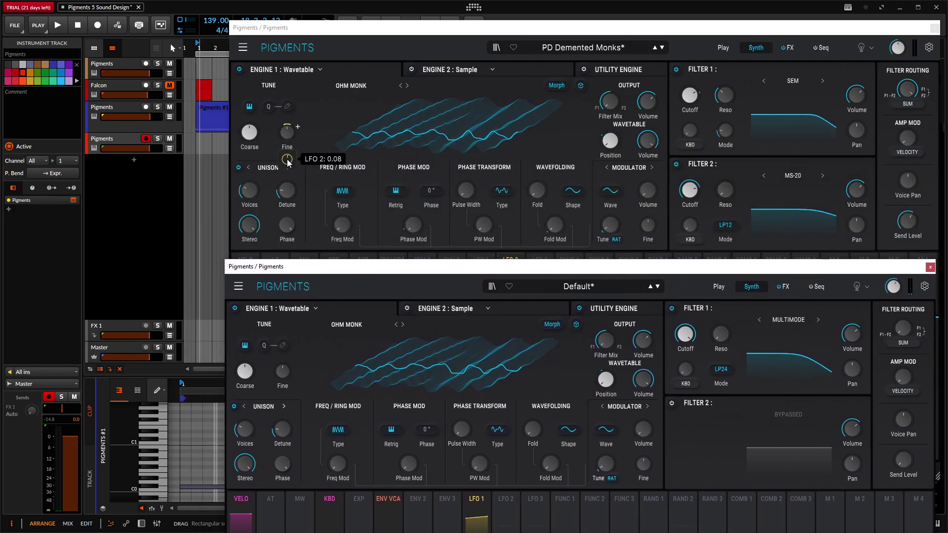
left_click(505, 499)
left_click_drag(497, 389, 274, 244)
mouse_move(275, 277)
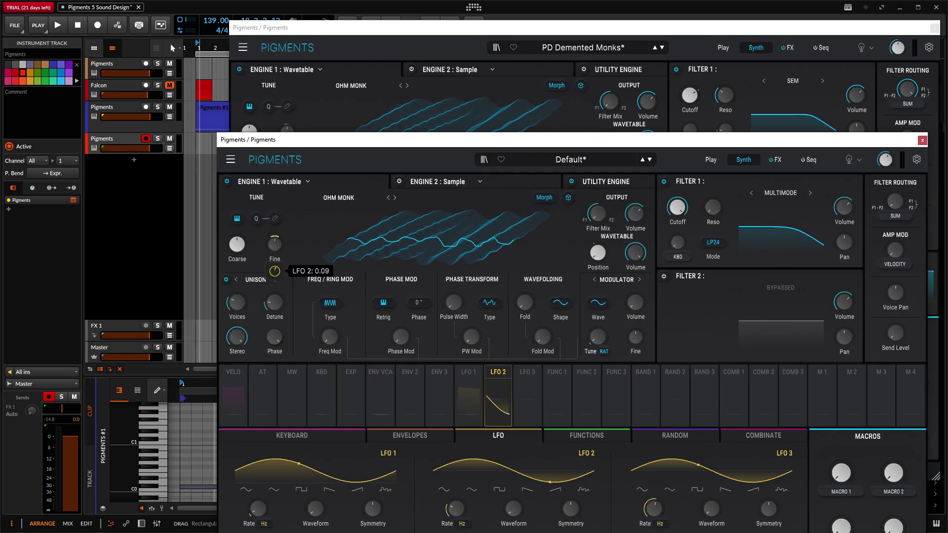
Step: Check LFO 2's rate in PD Demented Monks and raise LFO 2's rate in the Default patch to about 2.37 Hz
left_click_drag(415, 144, 367, 286)
left_click(553, 34)
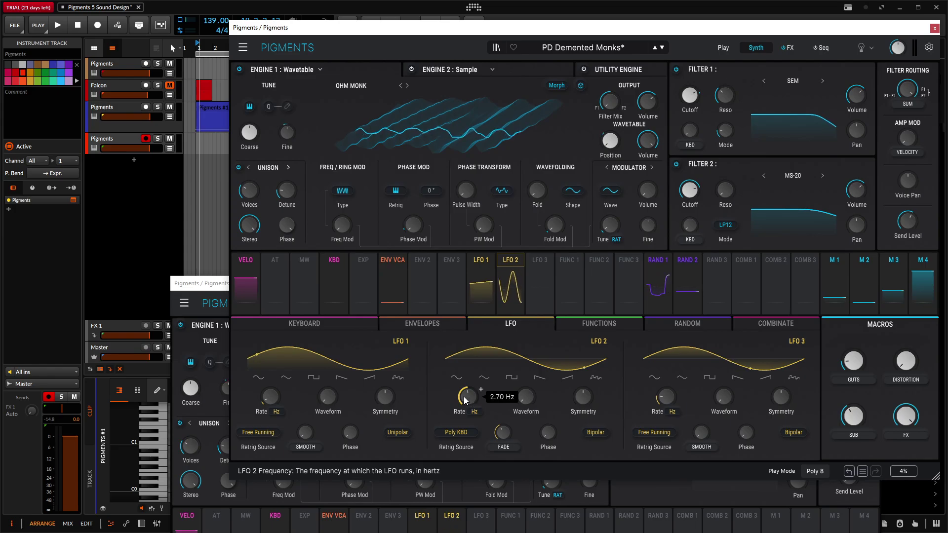
left_click(218, 285)
left_click_drag(218, 288, 226, 174)
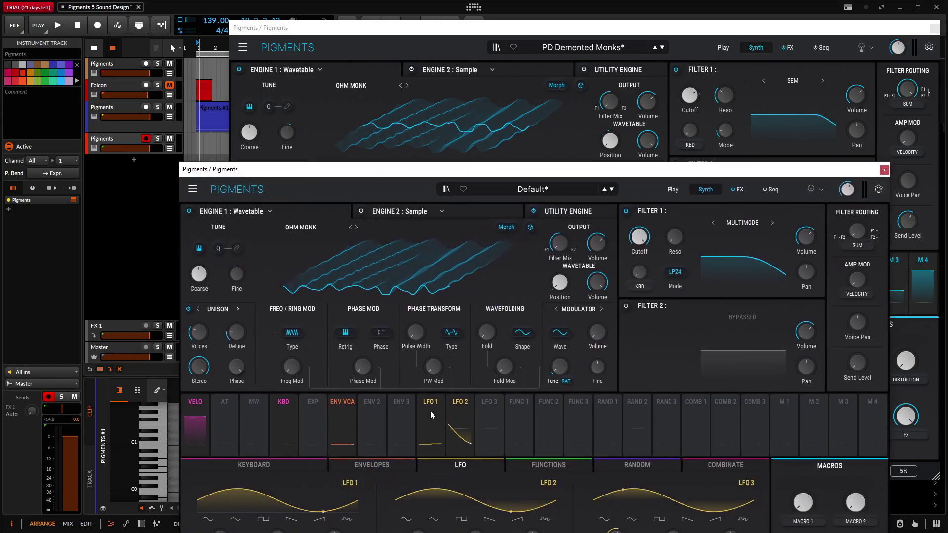
left_click_drag(520, 174, 521, 81)
mouse_move(418, 445)
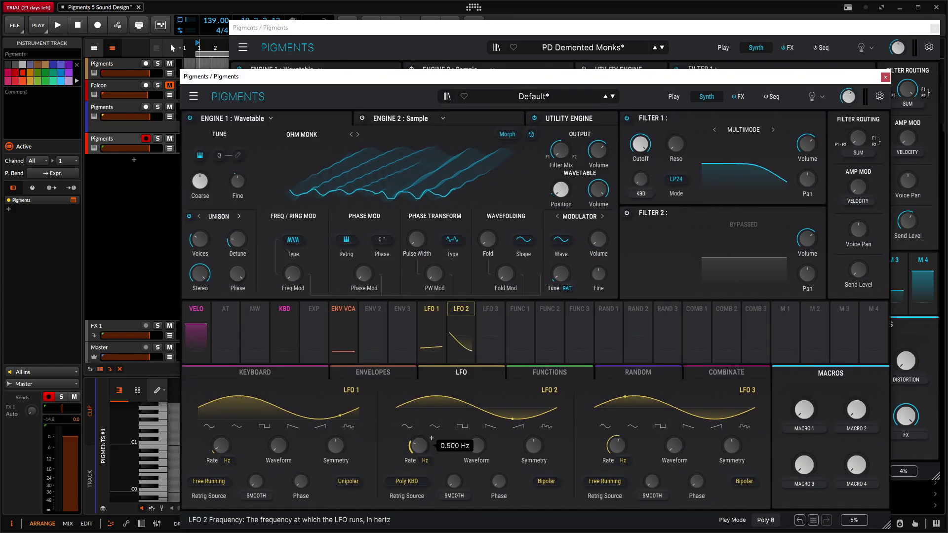
scroll(431, 438, "up", 8)
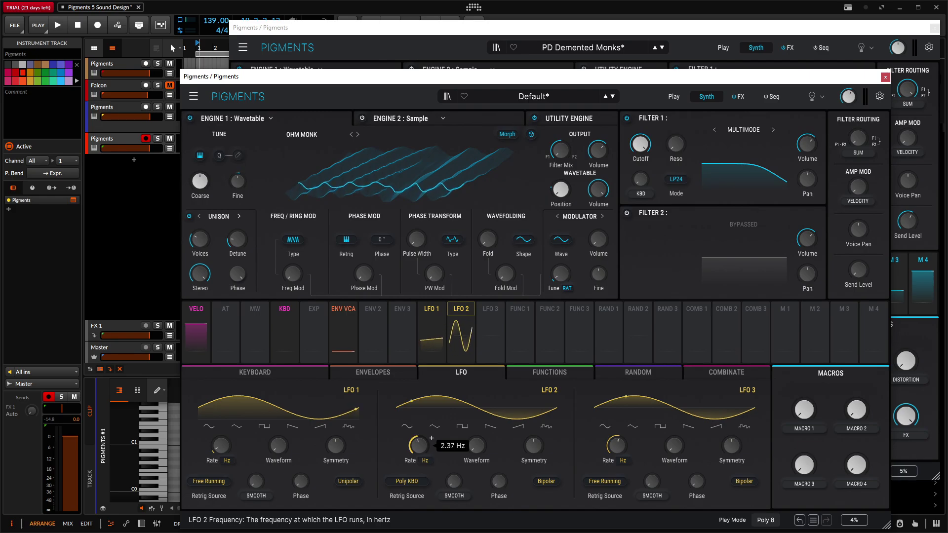
Step: Try Free Running as LFO 2's retrig source, compare with PD Demented Monks, and restore Poly KBD in the Default patch
left_click(406, 481)
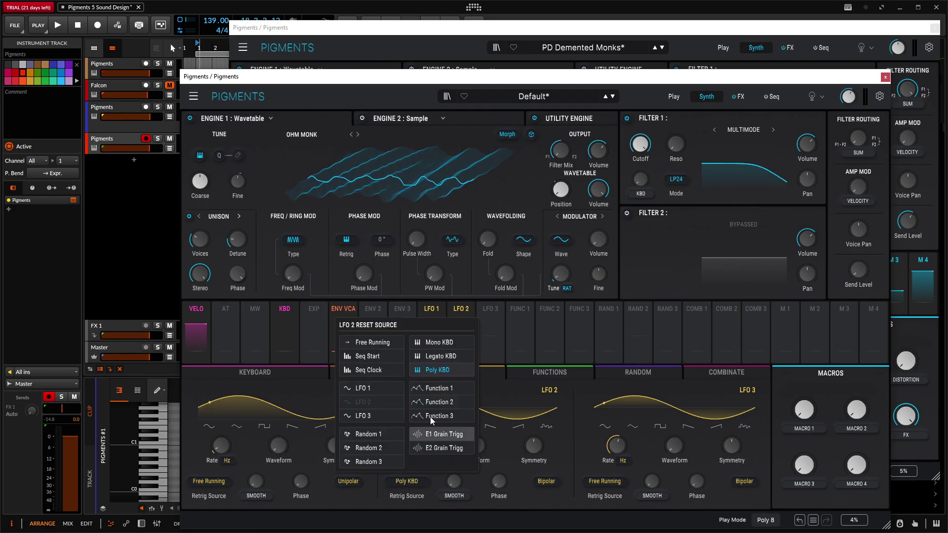
left_click(386, 342)
left_click(446, 54)
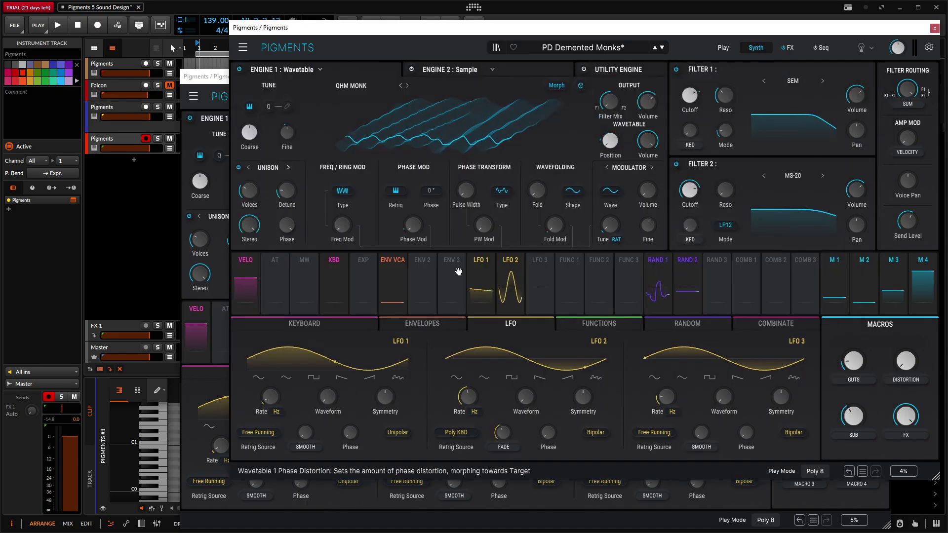
left_click(482, 517)
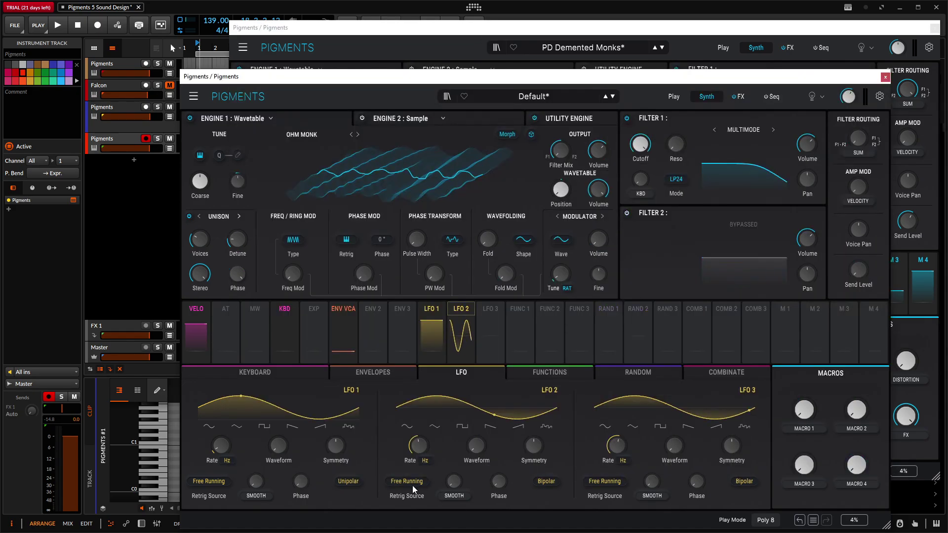
left_click(413, 482)
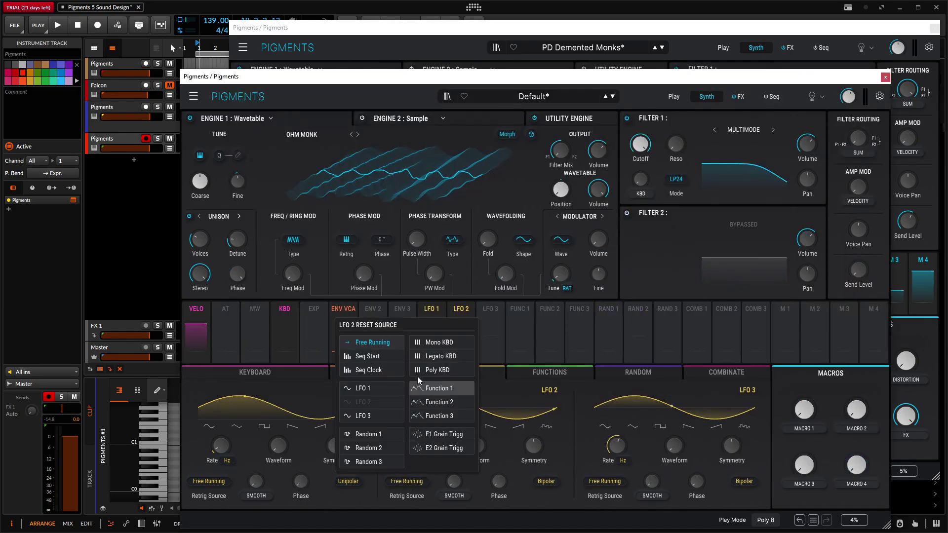
left_click(449, 370)
Step: Check LFO 2's fade setting in PD Demented Monks, then switch LFO 2 from Smooth to Fade in the Default patch and raise the amount
left_click_drag(574, 80, 550, 80)
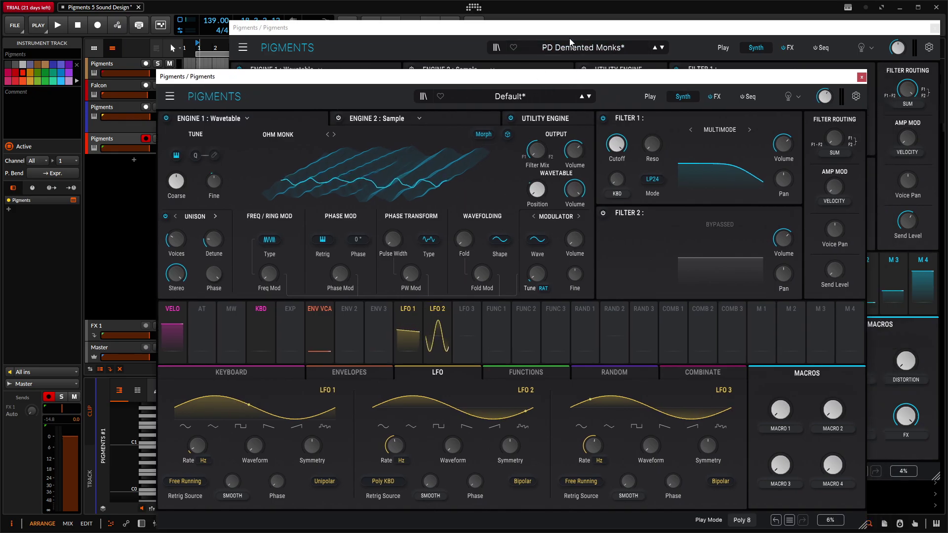
left_click(570, 38)
mouse_move(503, 446)
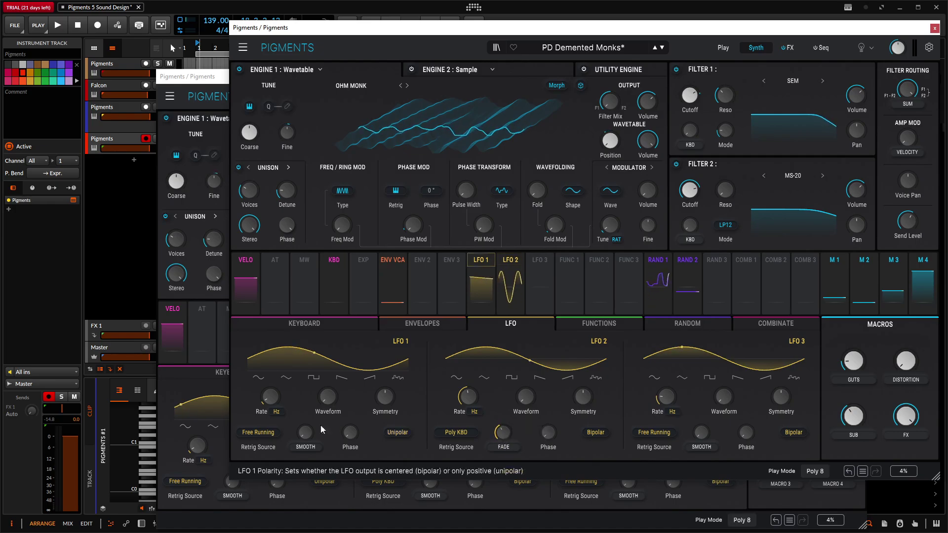
left_click_drag(210, 76, 240, 43)
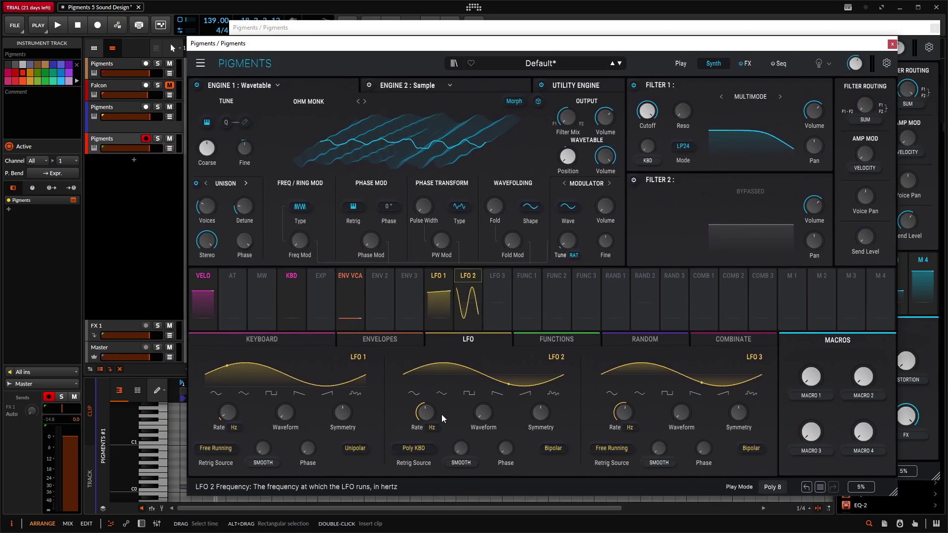
left_click(461, 461)
left_click(461, 447)
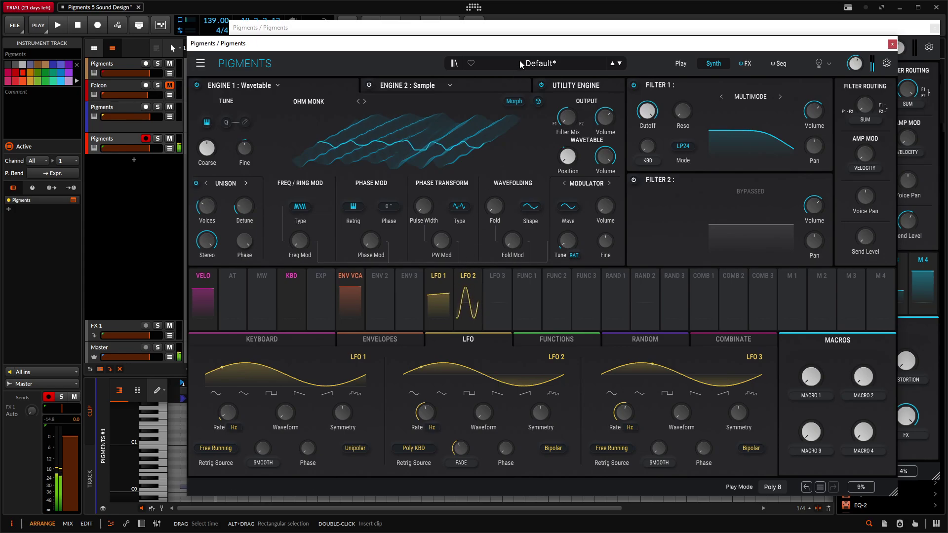
Step: Turn down the Guts macro in PD Demented Monks and examine which parameters Macro 2 and Macro 1 modulate
left_click_drag(523, 43, 450, 223)
left_click(557, 86)
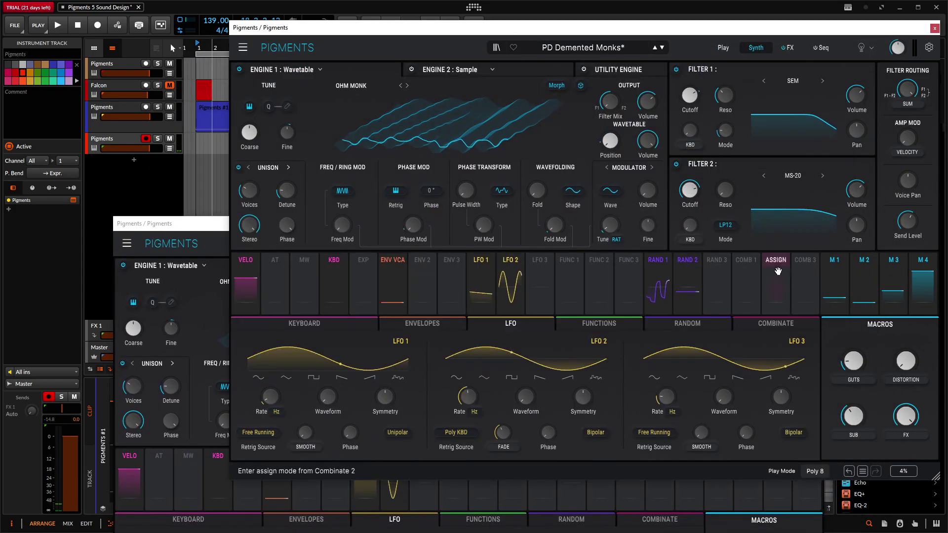
mouse_move(853, 361)
left_mouse_down()
mouse_move(853, 369)
mouse_move(853, 336)
mouse_move(853, 377)
mouse_move(854, 364)
left_mouse_up()
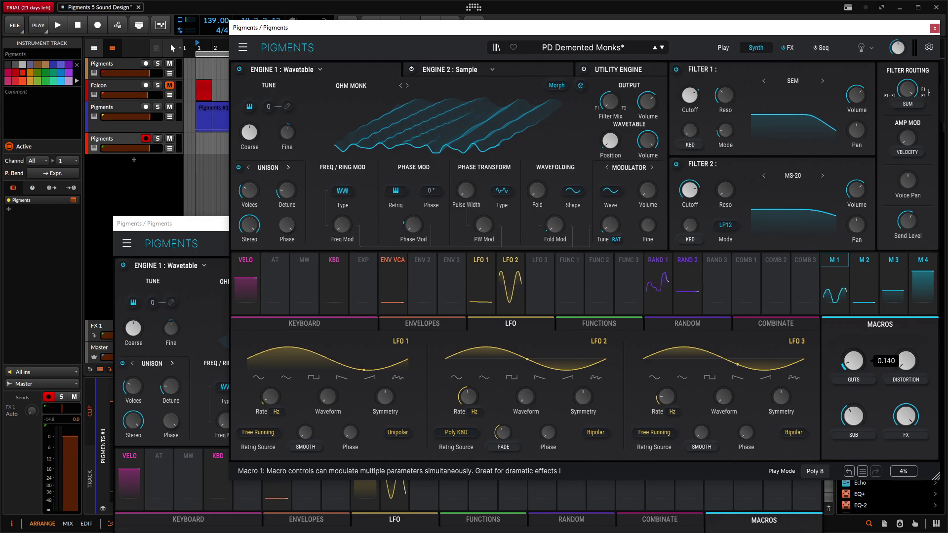
left_click(866, 263)
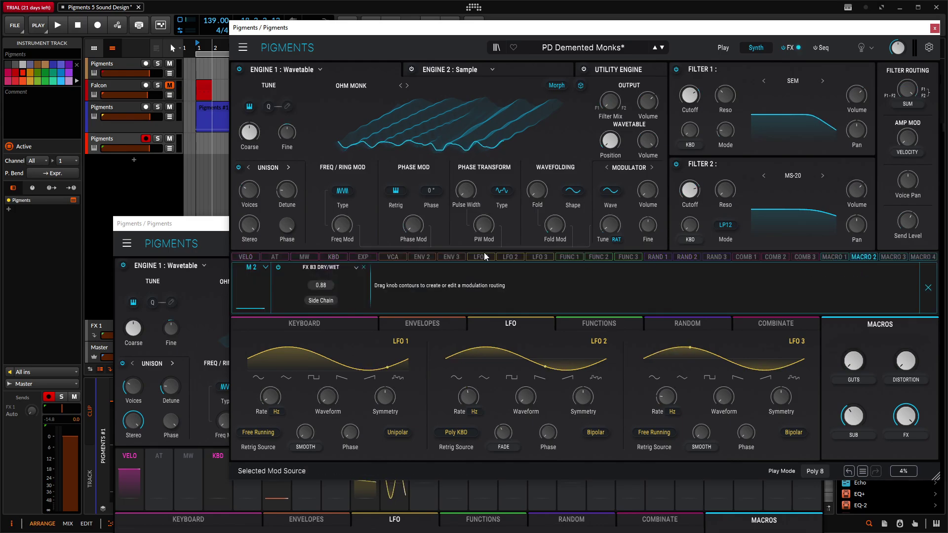
left_click(834, 257)
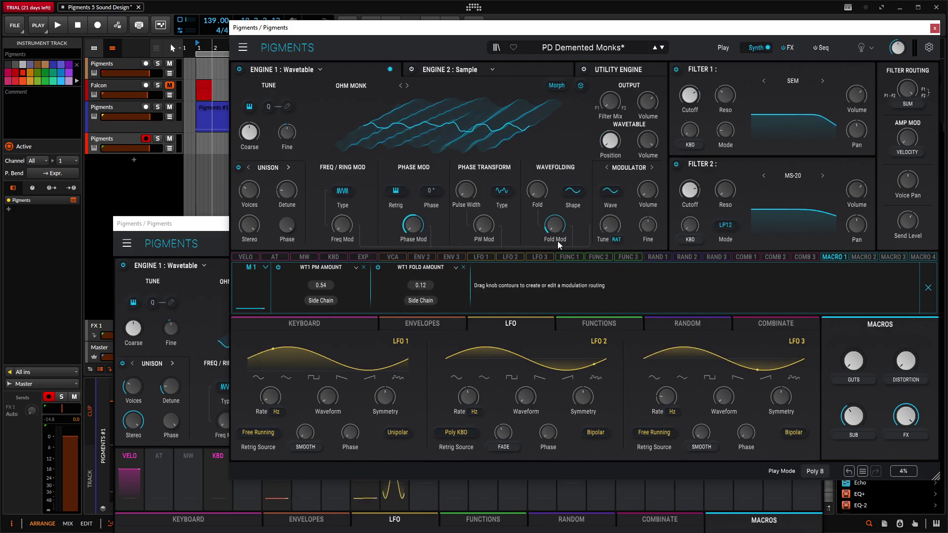
Step: Bring the Default patch forward and rename Macro 1 as "guts"
left_click_drag(188, 230, 164, 82)
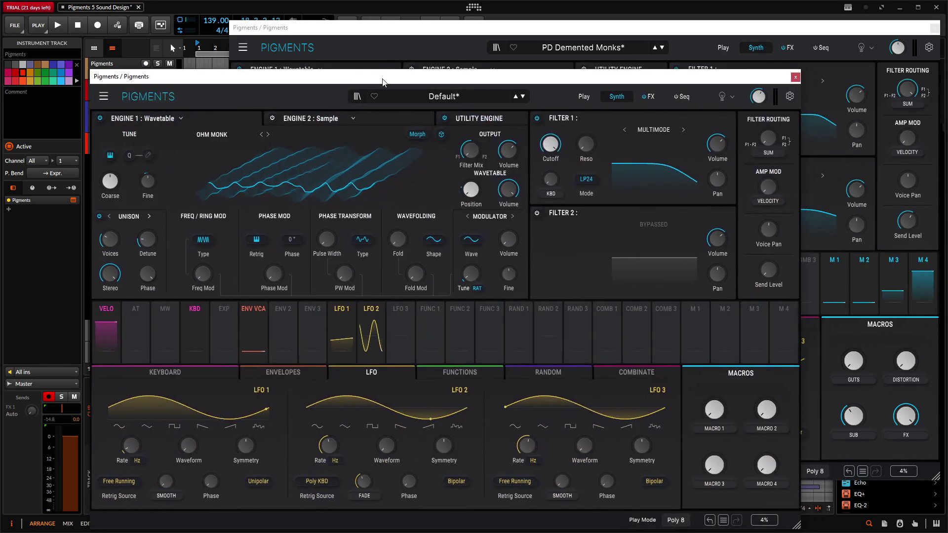
mouse_move(236, 77)
left_mouse_down()
mouse_move(203, 132)
mouse_move(246, 77)
left_mouse_up()
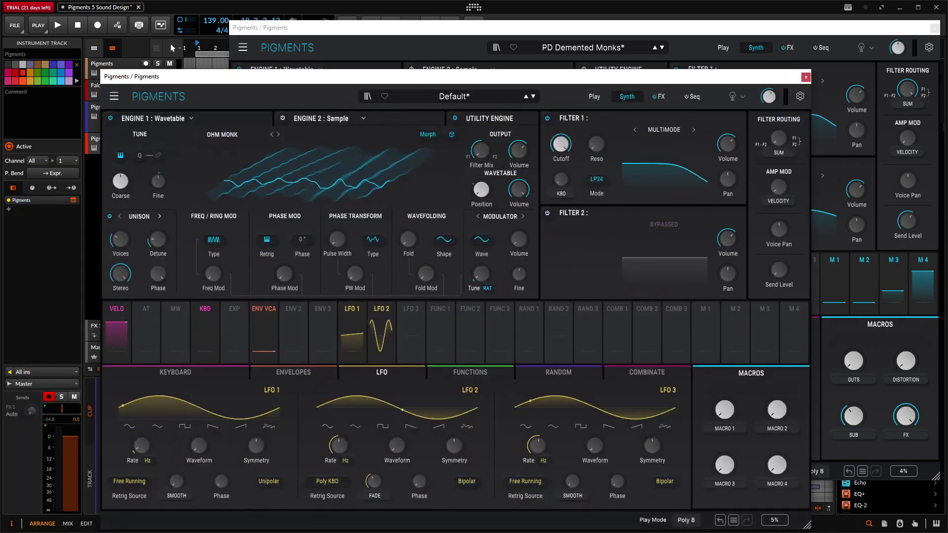
double_click(725, 429)
type("guts")
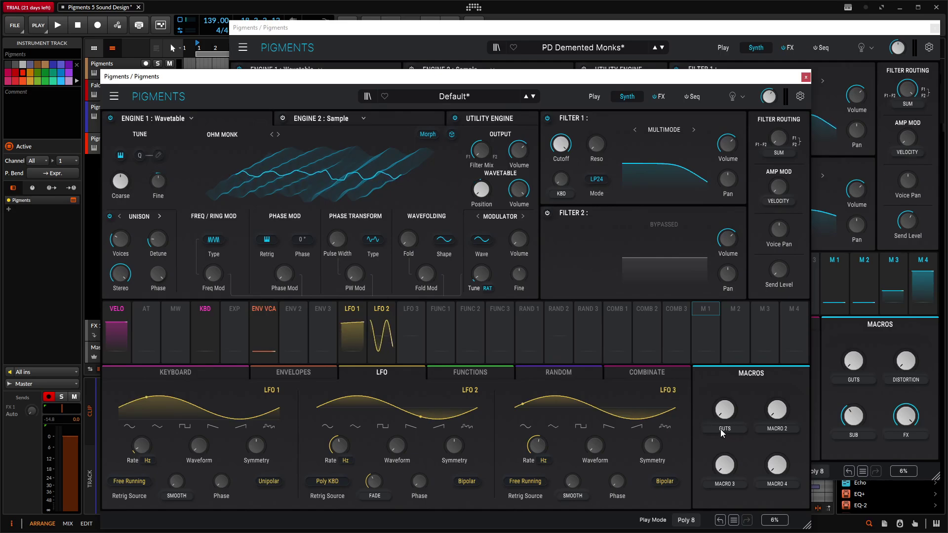
Step: Assign Macro 1 to both Phase Mod and Fold Mod of Engine 1 in the Default patch
left_click(692, 418)
left_click_drag(515, 78, 407, 280)
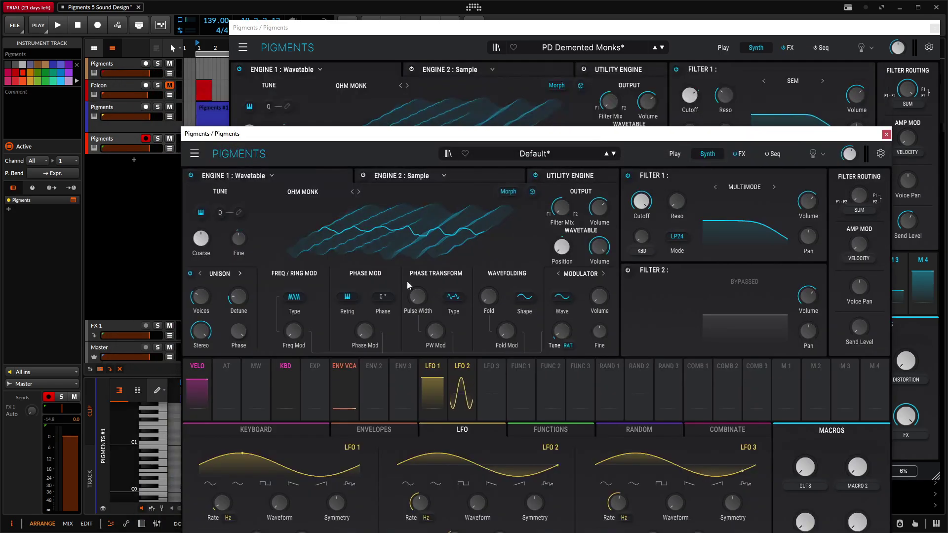
left_click_drag(815, 420, 365, 331)
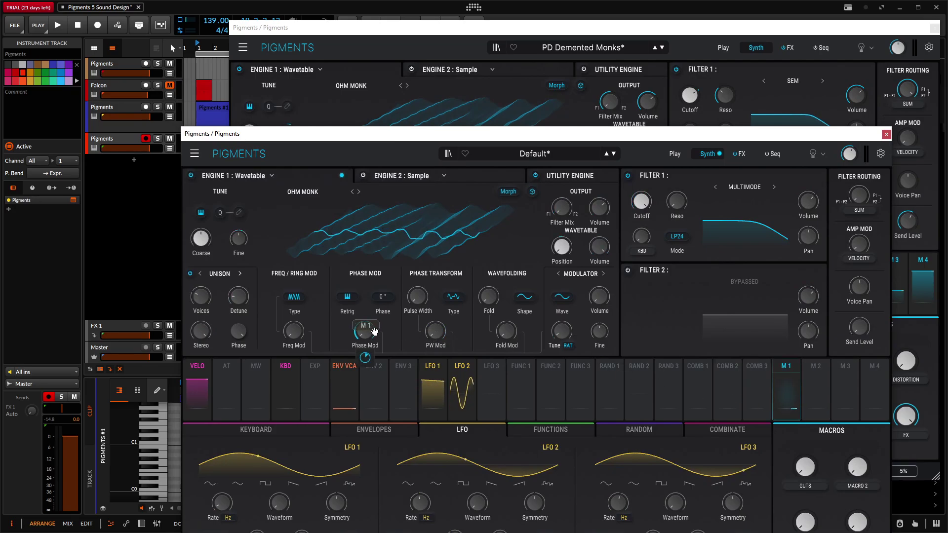
left_click_drag(784, 394, 705, 279)
left_click_drag(641, 136, 626, 372)
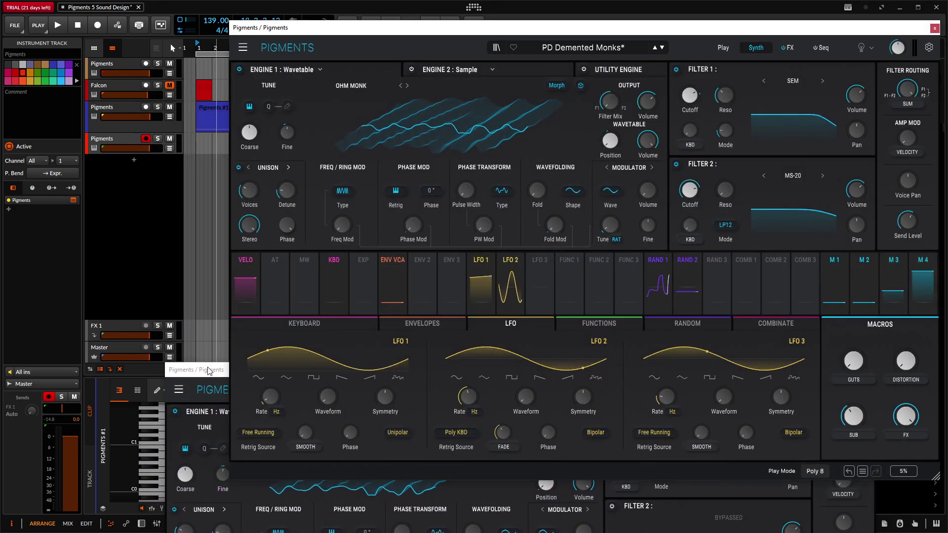
left_click_drag(209, 370, 241, 150)
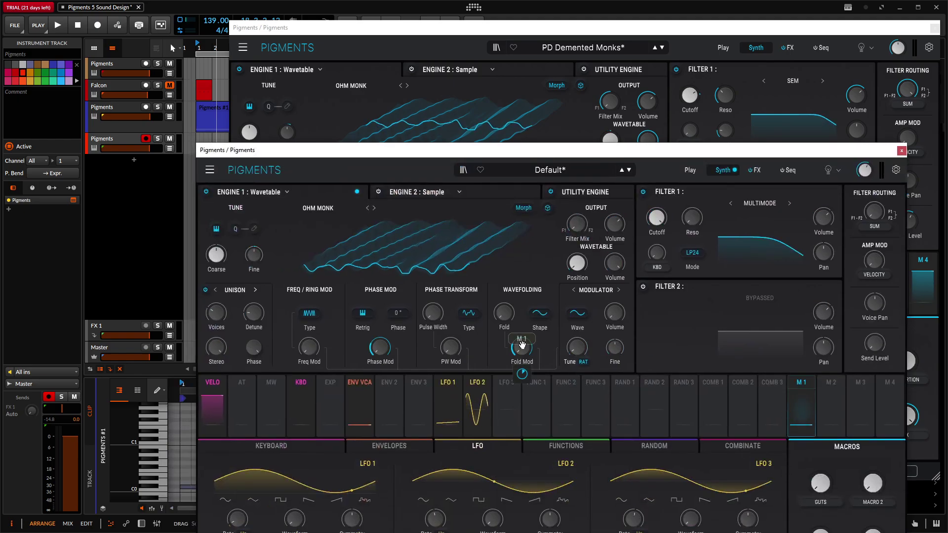
left_click_drag(579, 174, 594, 388)
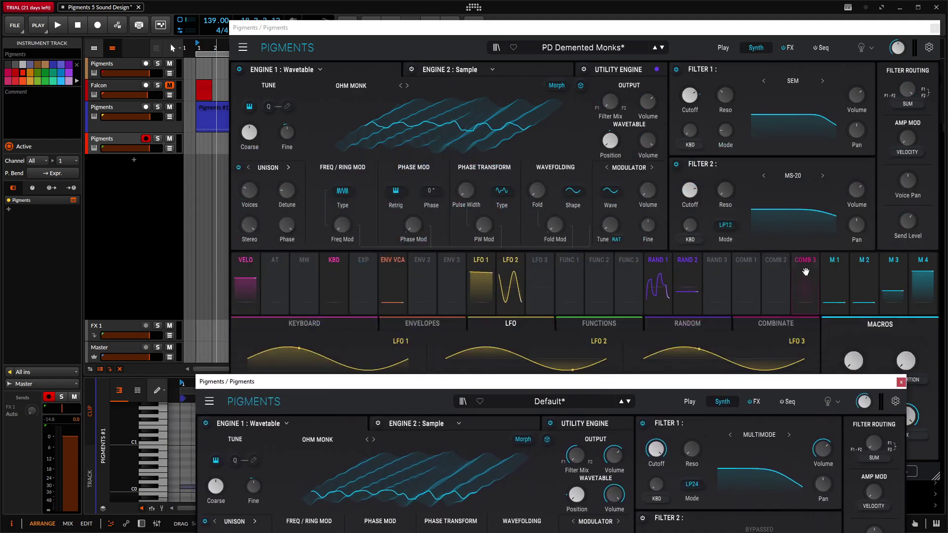
Step: Check Macro 1's amounts in PD Demented Monks and set the Default patch's WT1 PM Amount to 0.54 and WT1 Fold Amount to 0.12
left_click(828, 264)
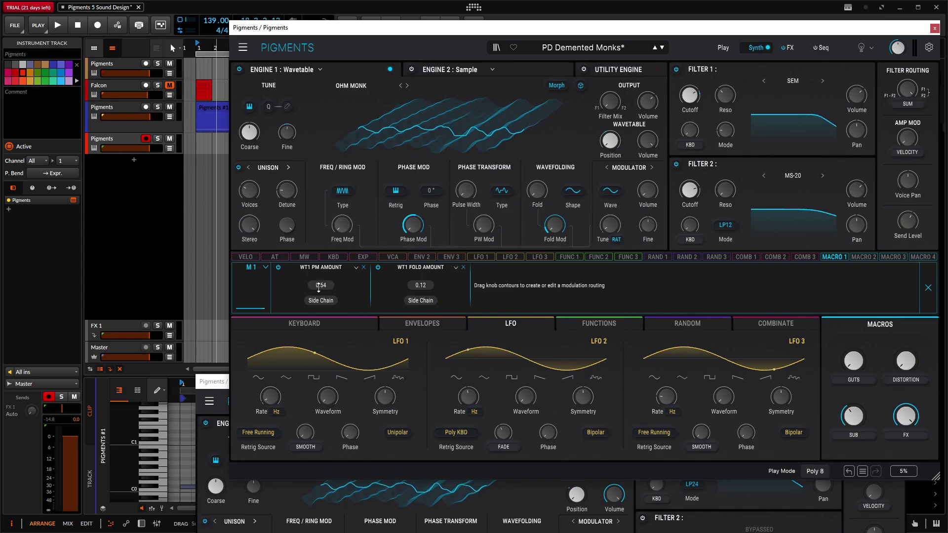
left_click_drag(219, 383, 147, 157)
left_click(731, 389)
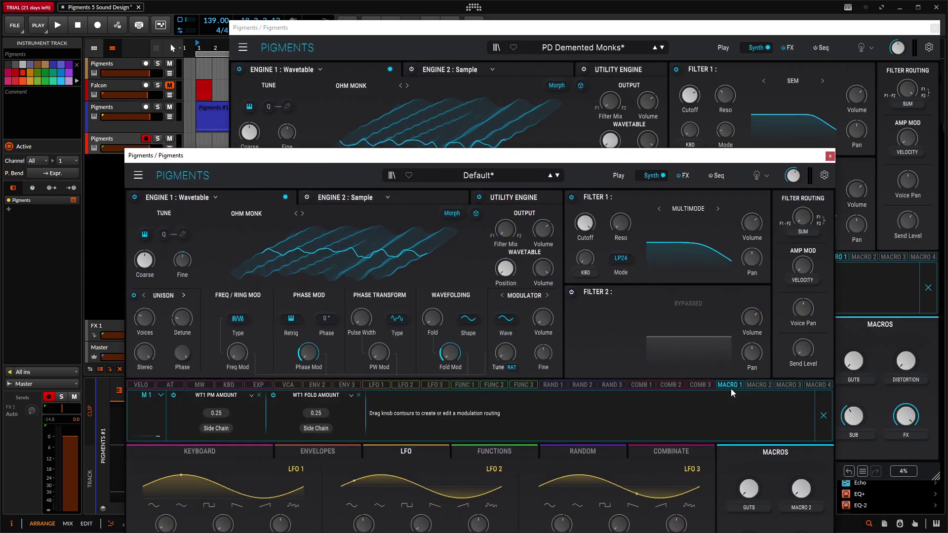
left_click_drag(339, 157, 379, 173)
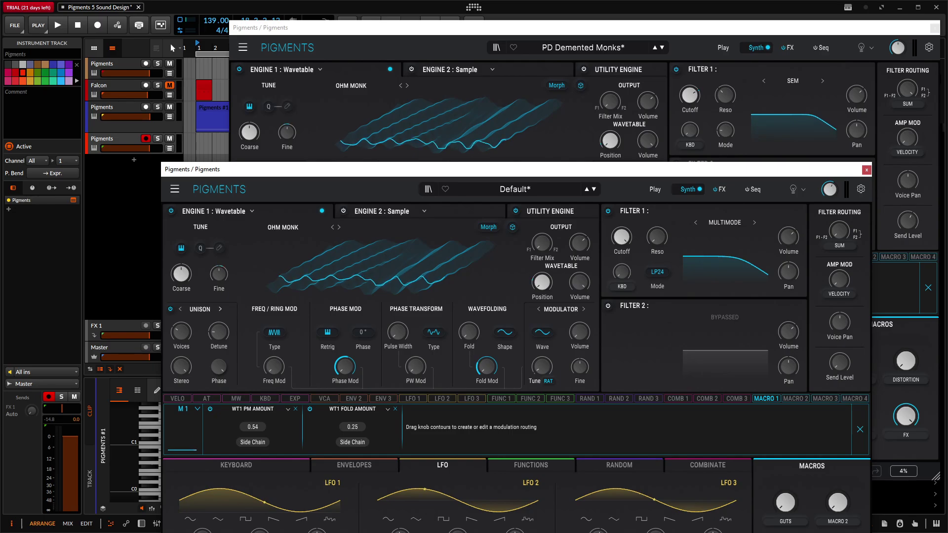
left_click_drag(352, 426, 352, 424)
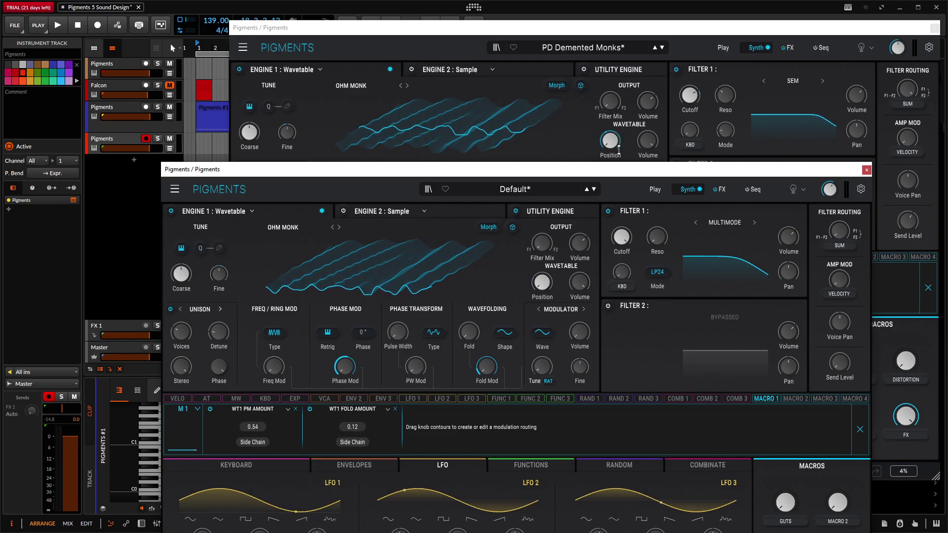
Step: Audition the Default patch while sweeping the Guts macro, return it to 0.00, and close Macro 1's routing view
left_click_drag(619, 169, 600, 69)
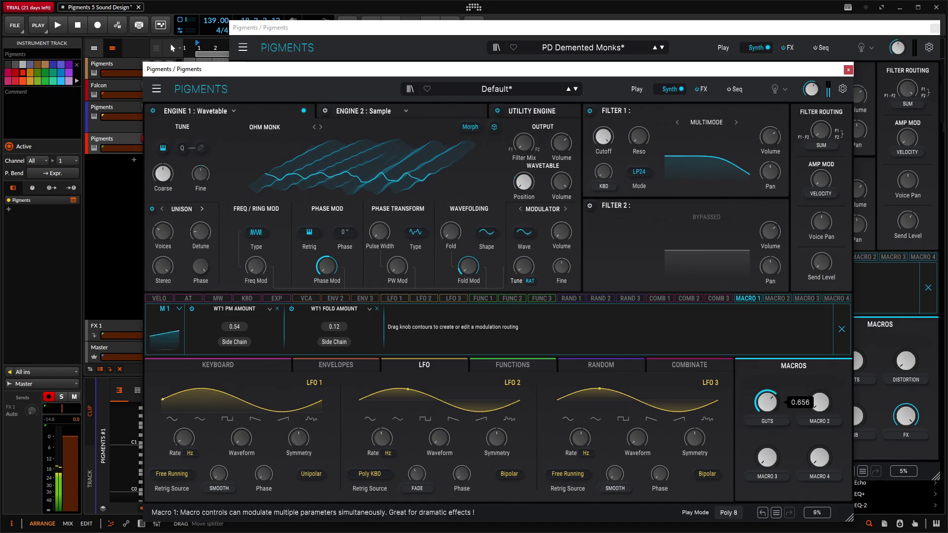
left_click_drag(766, 402, 776, 376)
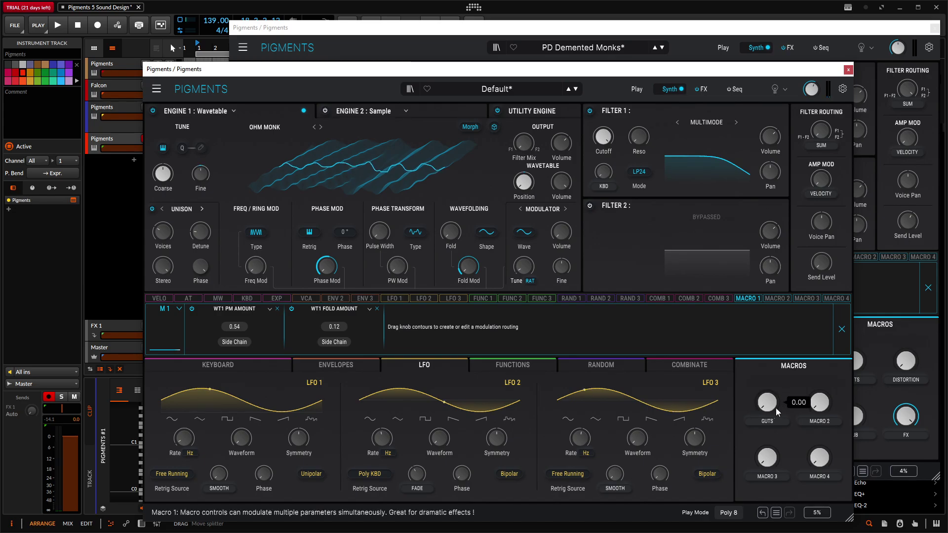
left_click(841, 329)
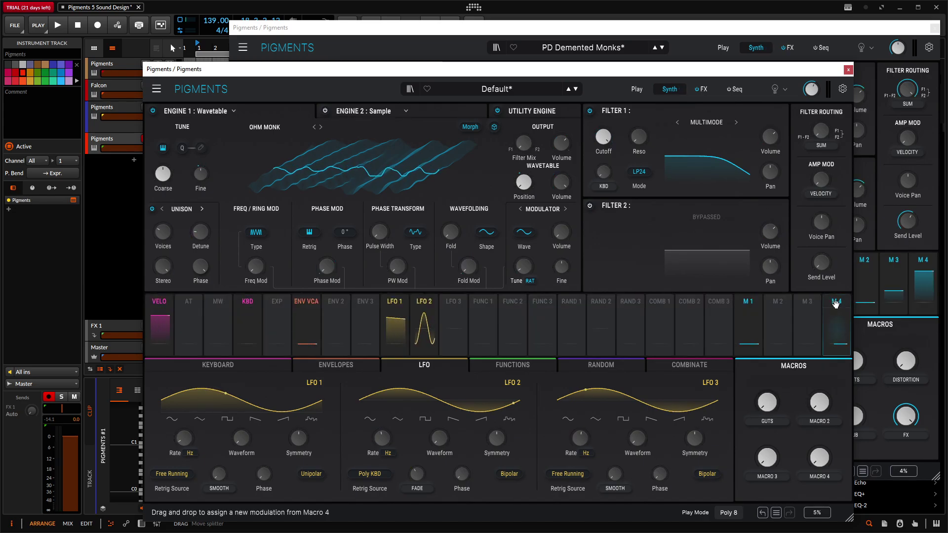
Step: Compare the settings of the two patches and audition PD Demented Monks against the Default patch by switching Pigments tracks
left_click_drag(679, 72, 713, 338)
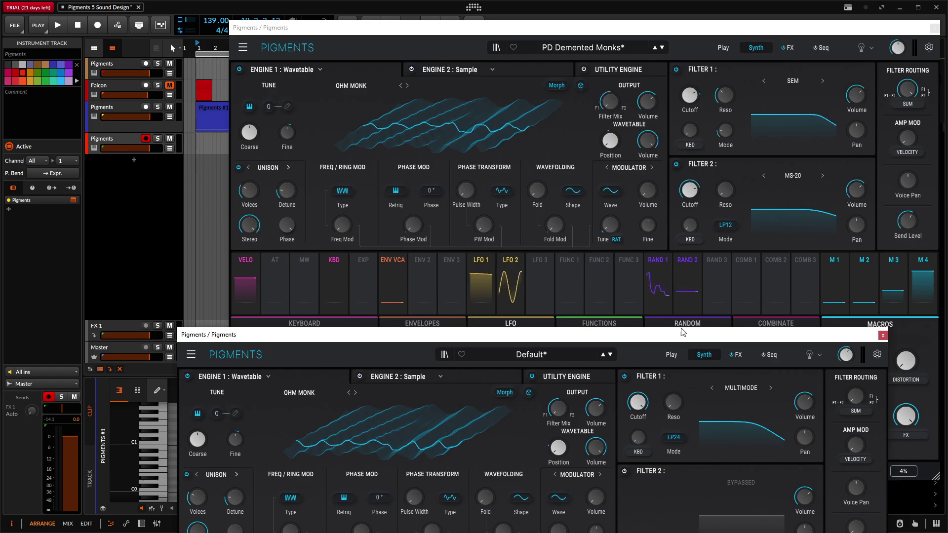
left_click_drag(686, 338, 596, 79)
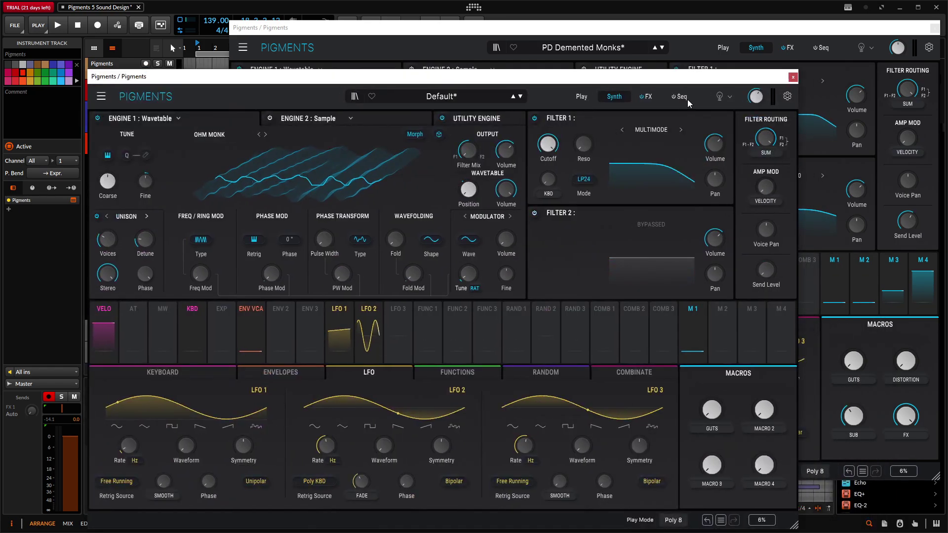
left_click_drag(675, 79, 731, 320)
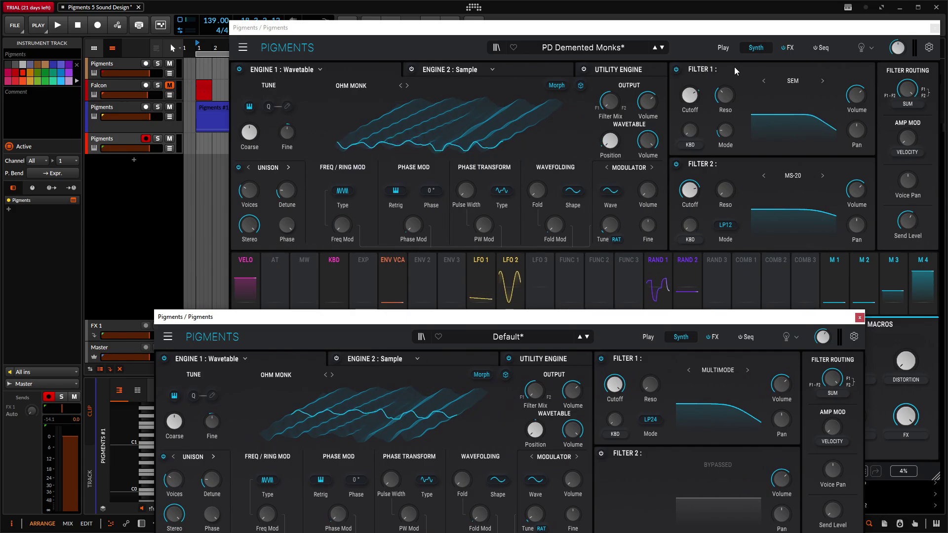
left_click(113, 125)
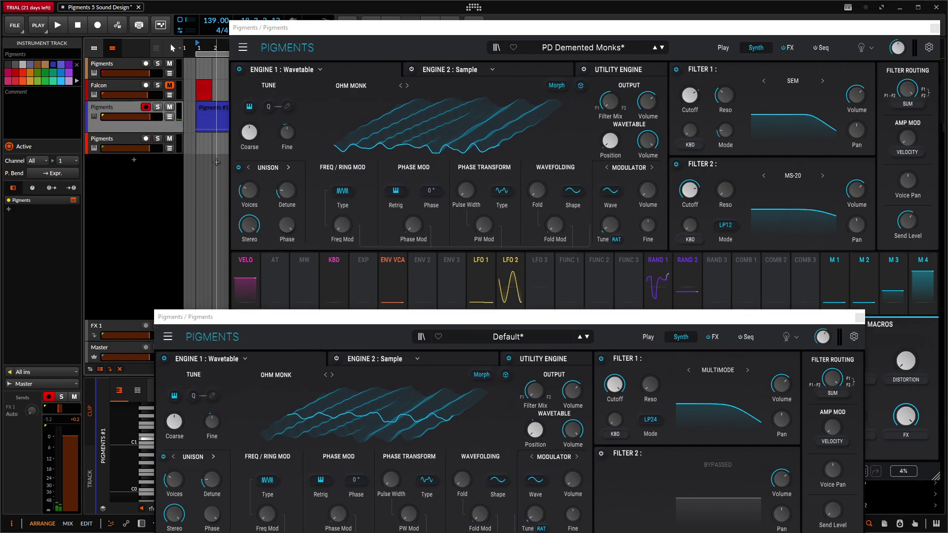
left_click(119, 138)
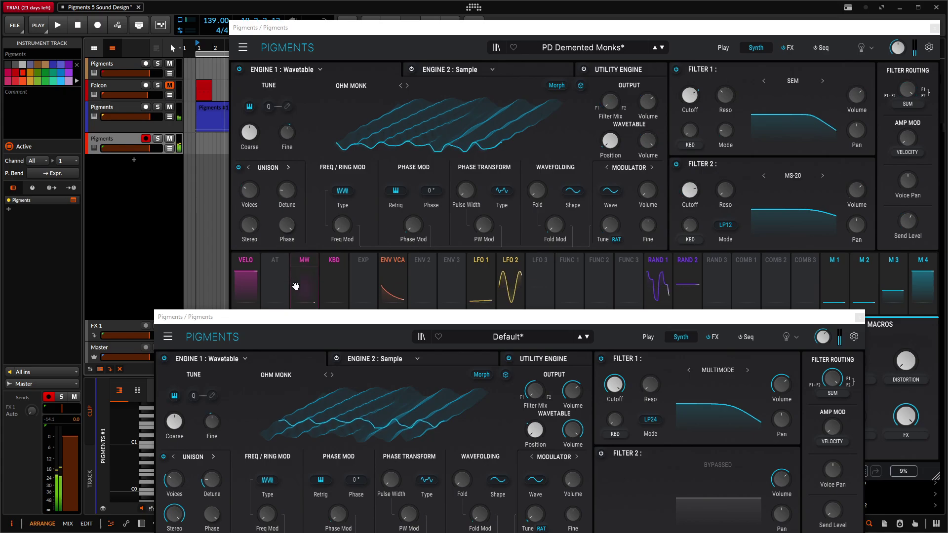
Step: Place the two patches side by side and show the envelopes in both, checking PD Demented Monks' ENV VCA attack time
left_click_drag(312, 321, 440, 32)
left_click(511, 27)
left_click(335, 328)
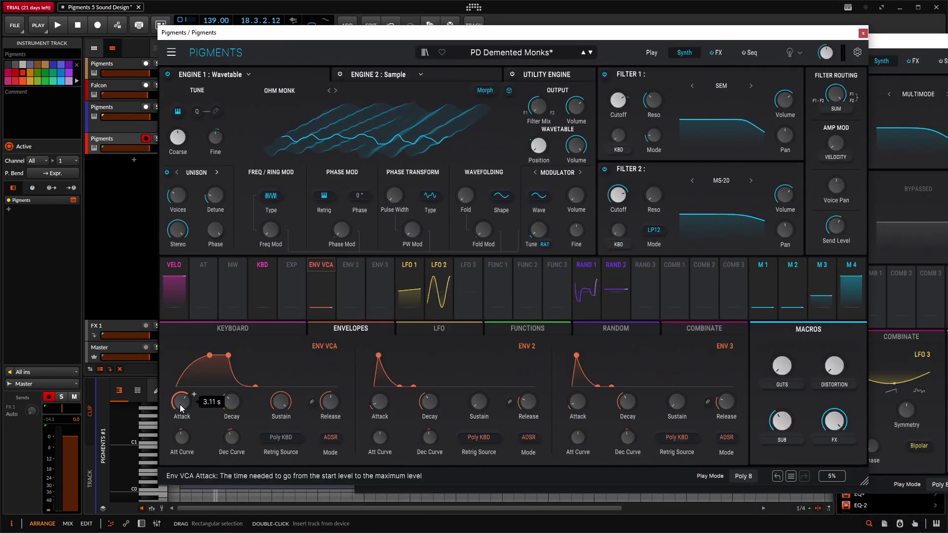
left_click(916, 38)
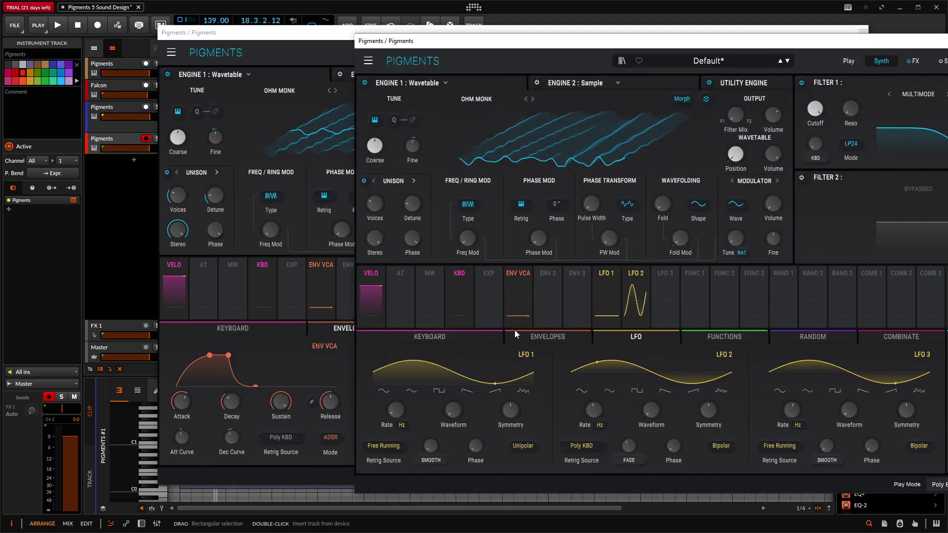
left_click(547, 336)
Step: Raise the Default patch's ENV VCA attack to match the 3.11 s in PD Demented Monks, and lengthen its release likewise
scroll(391, 403, "up", 5)
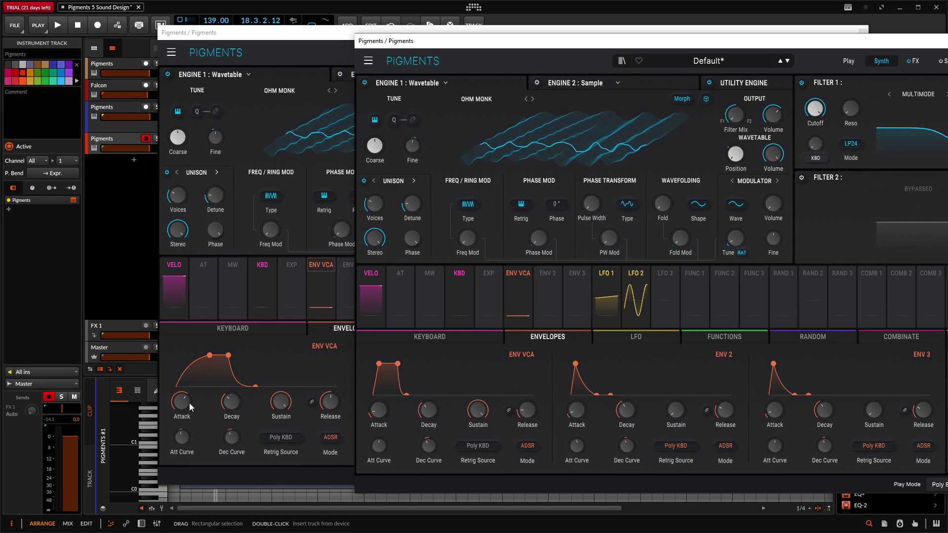
scroll(391, 402, "up", 15)
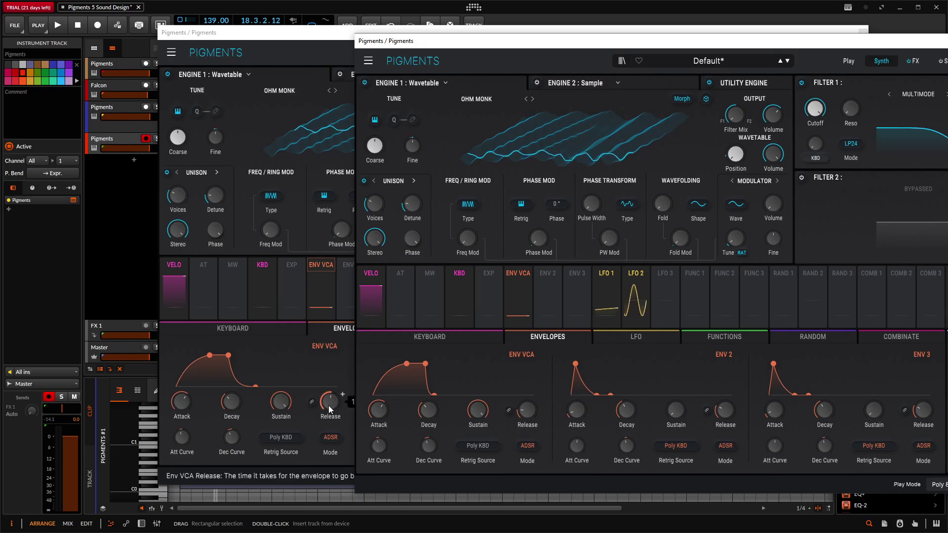
left_click_drag(469, 49, 516, 57)
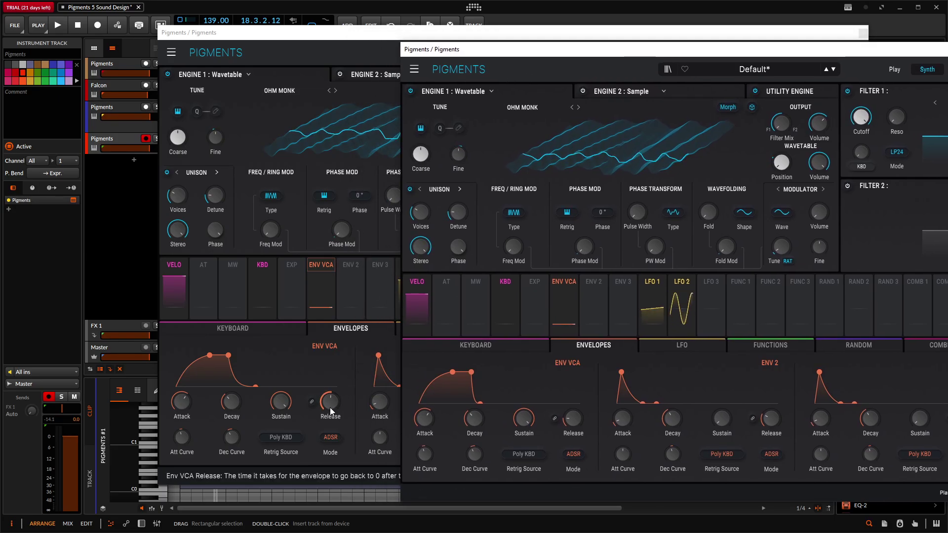
scroll(573, 419, "up", 2)
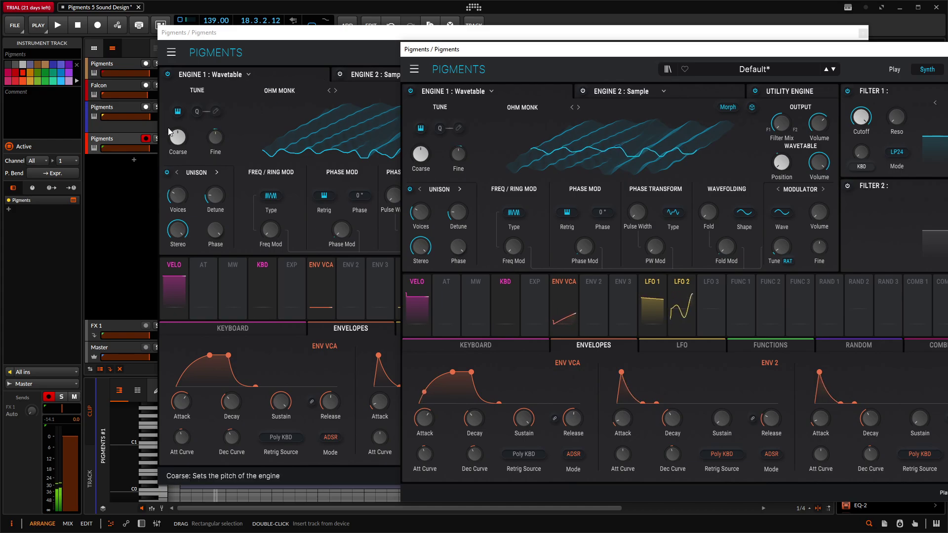
Step: Audition the matched ENV VCA envelopes by alternating between the two Pigments tracks
left_click(129, 110)
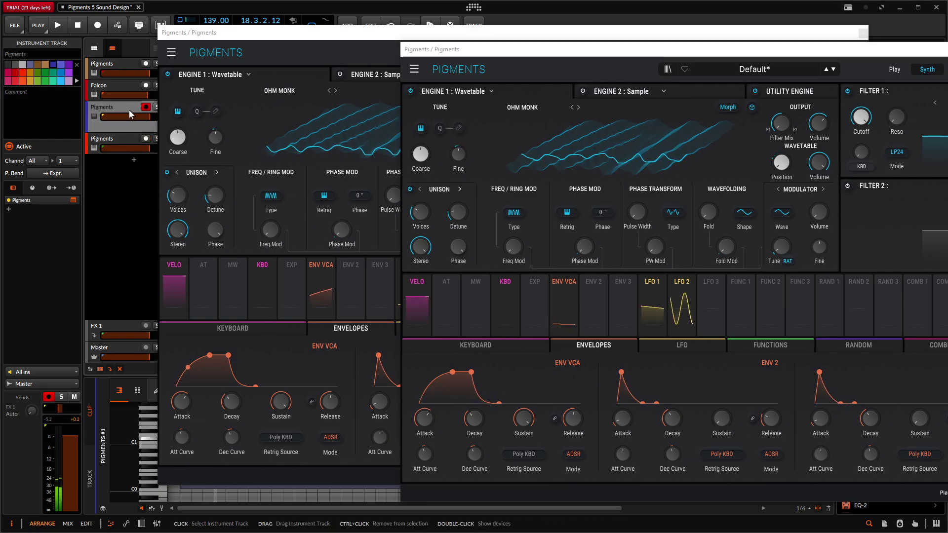
left_click(128, 135)
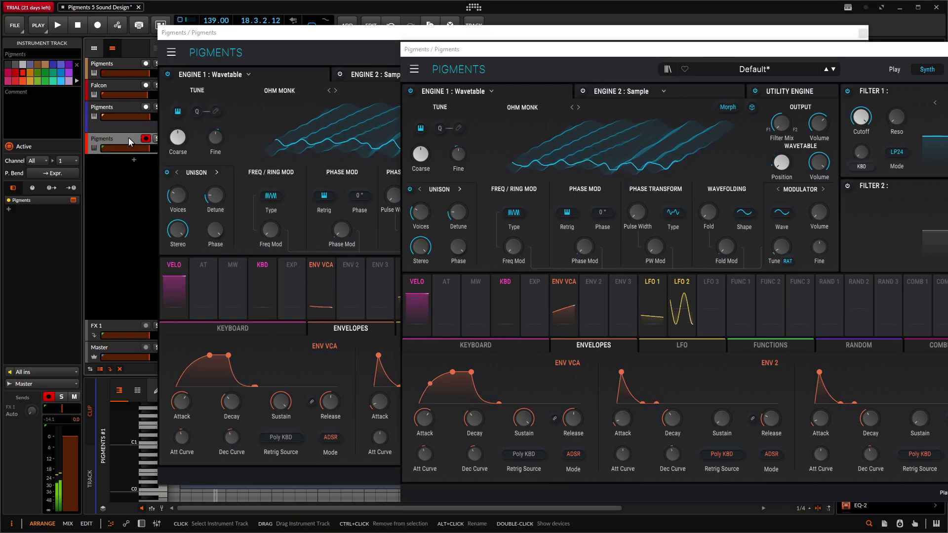
left_click(120, 117)
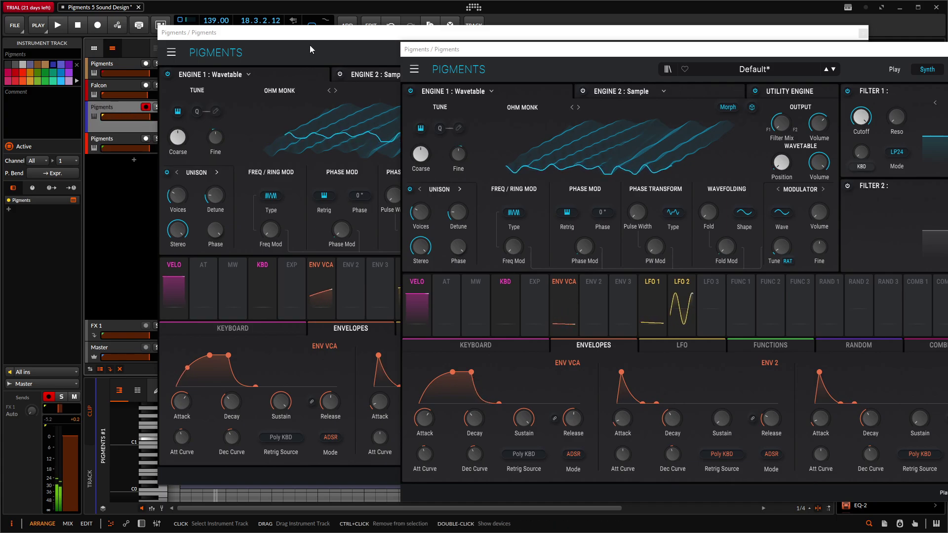
Step: Change the Default patch's Filter 1 to SEM and set its cutoff to 2666 Hz
left_click_drag(538, 49, 460, 76)
left_click_drag(460, 121, 227, 186)
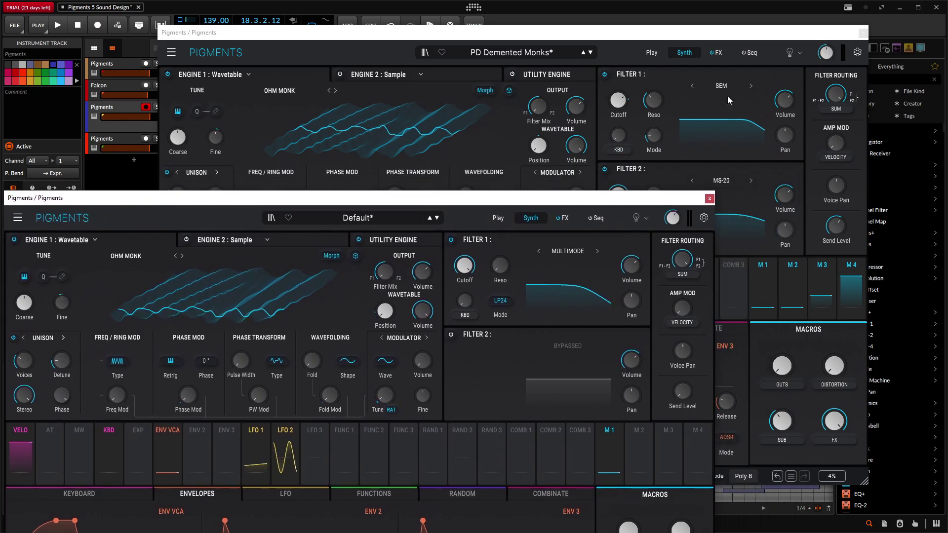
left_click(596, 252)
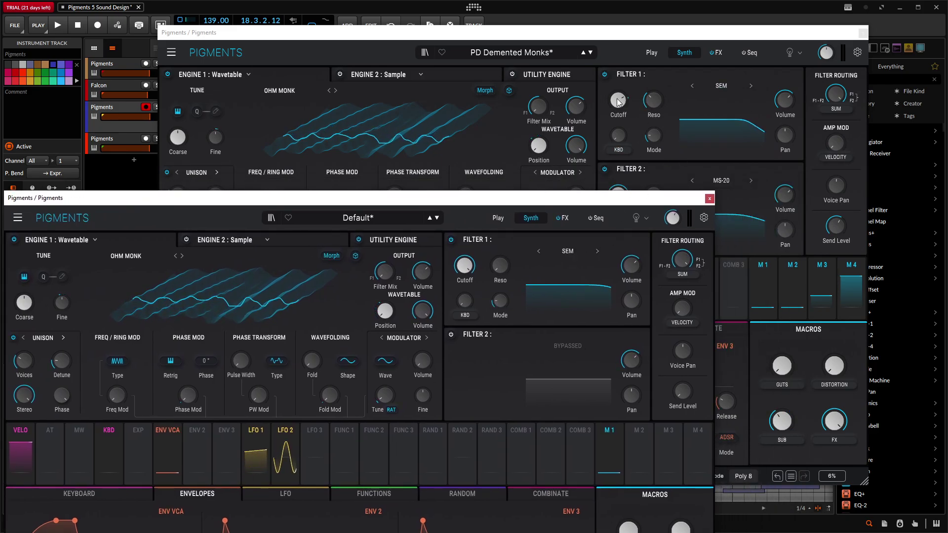
mouse_move(616, 102)
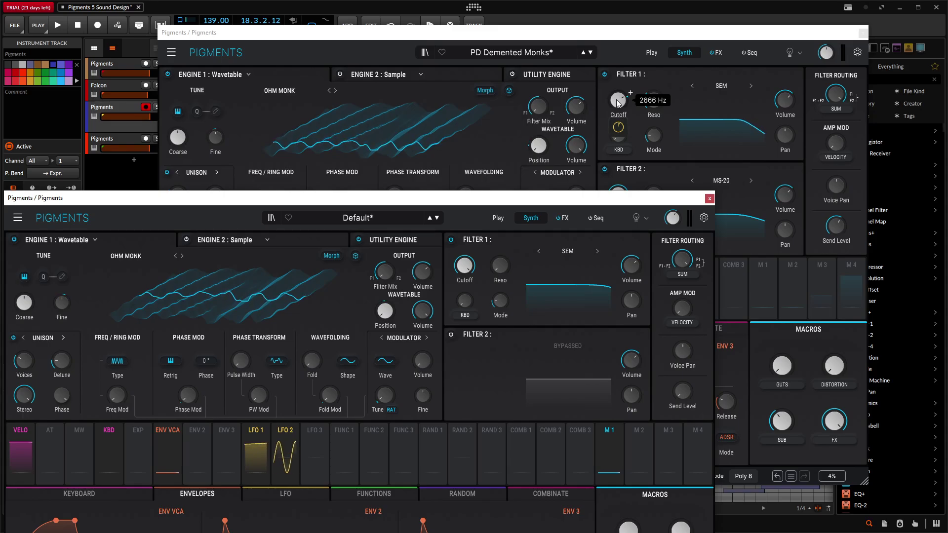
mouse_move(464, 266)
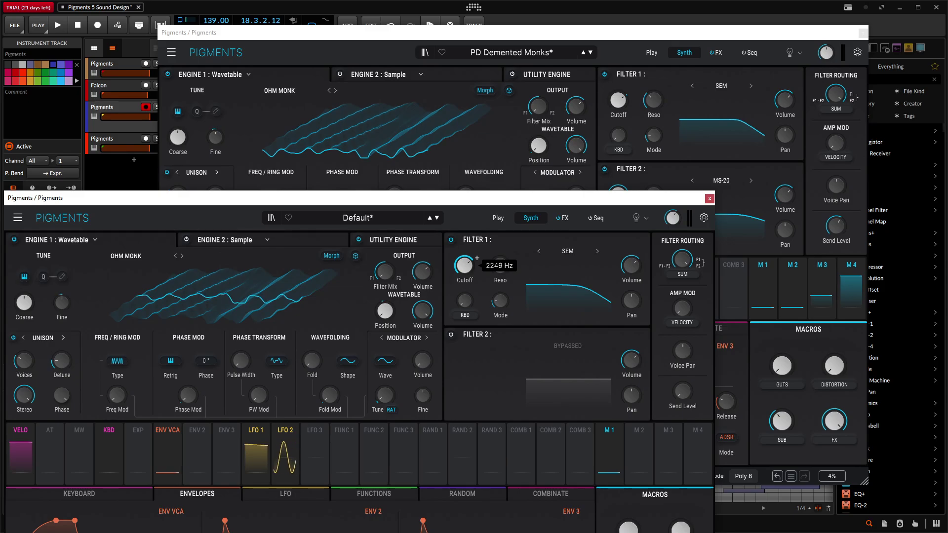
left_click_drag(477, 258, 477, 256)
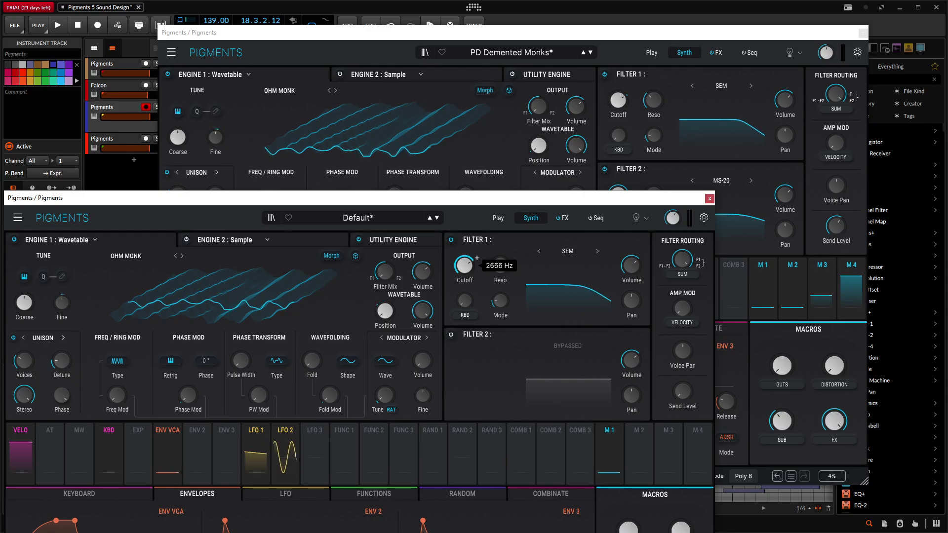
Step: Modulate the Default patch's Filter 1 cutoff with LFO 1 by about 0.1, as in PD Demented Monks, and check that preset's Filter 1 resonance
left_click_drag(617, 136, 618, 132)
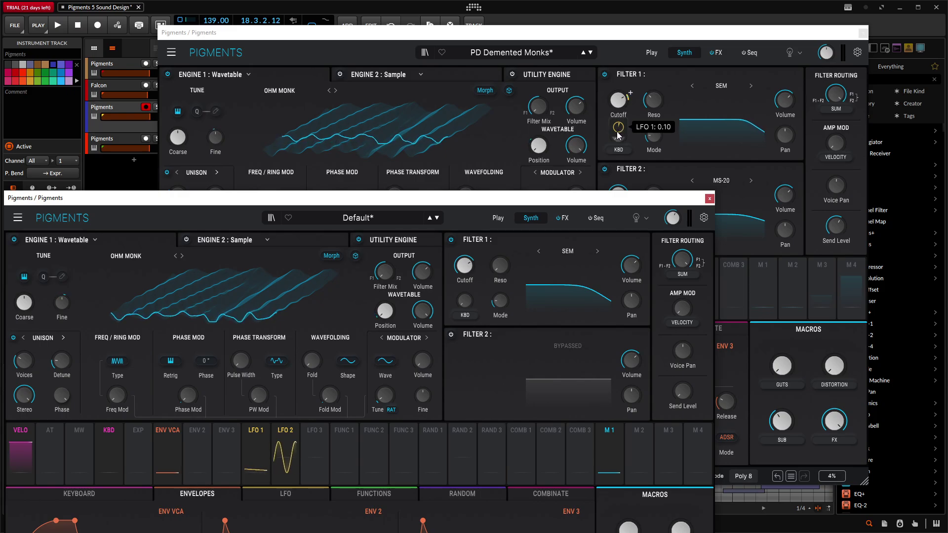
left_click_drag(582, 198, 671, 108)
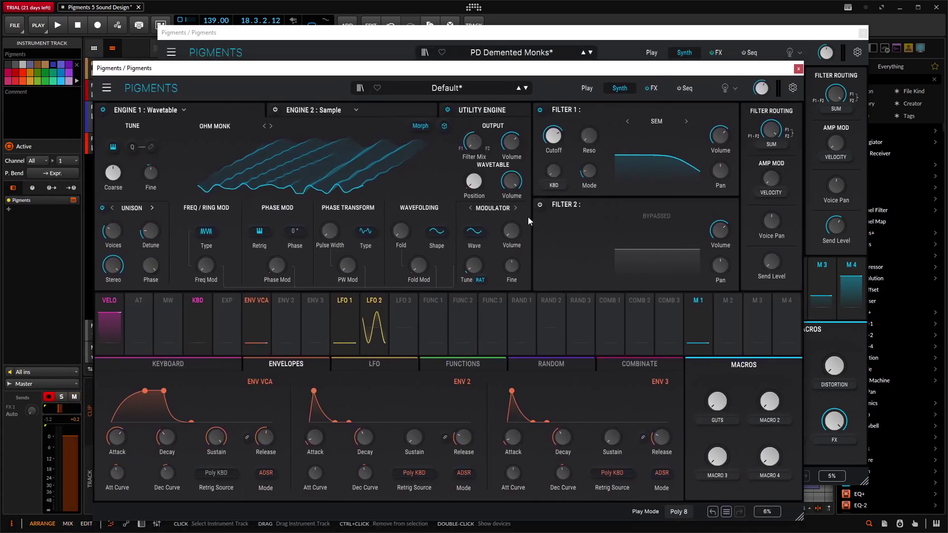
left_click_drag(351, 336, 554, 164)
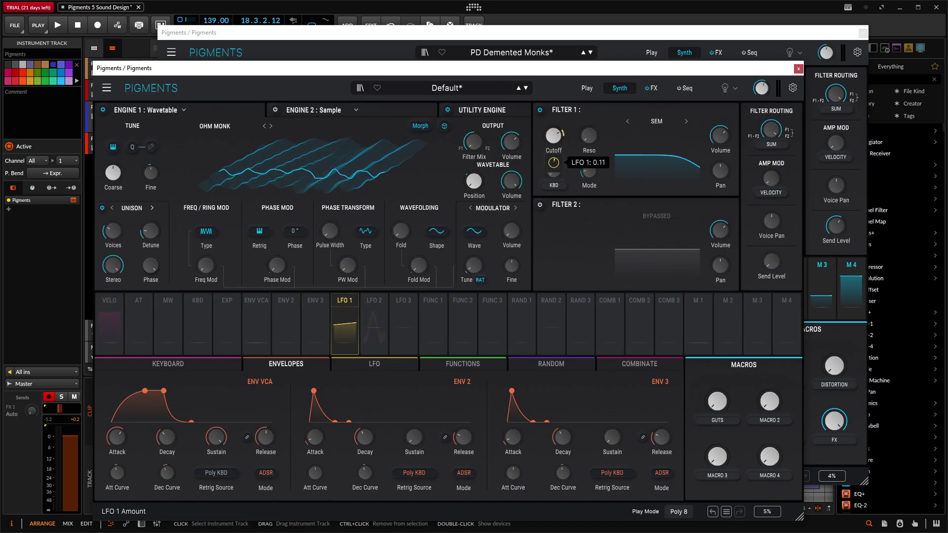
left_click_drag(553, 68, 539, 182)
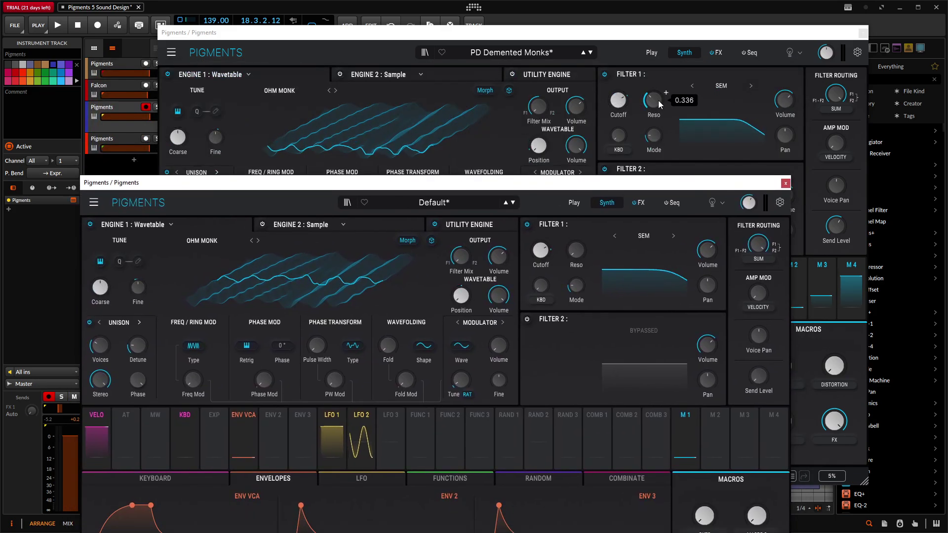
Step: Raise the Default patch's Filter 1 resonance to match the 0.336 in PD Demented Monks, and audition the other Pigments track
left_click_drag(576, 251, 576, 244)
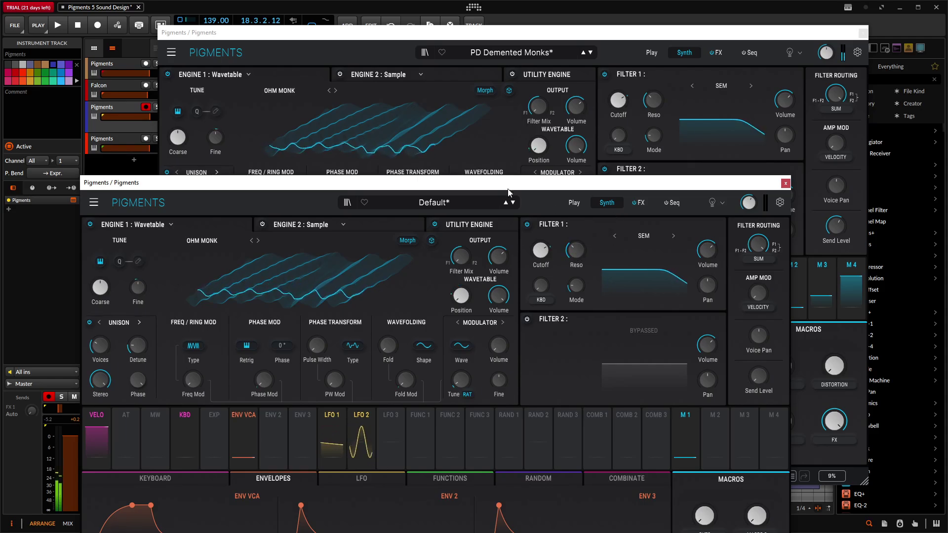
left_click(127, 139)
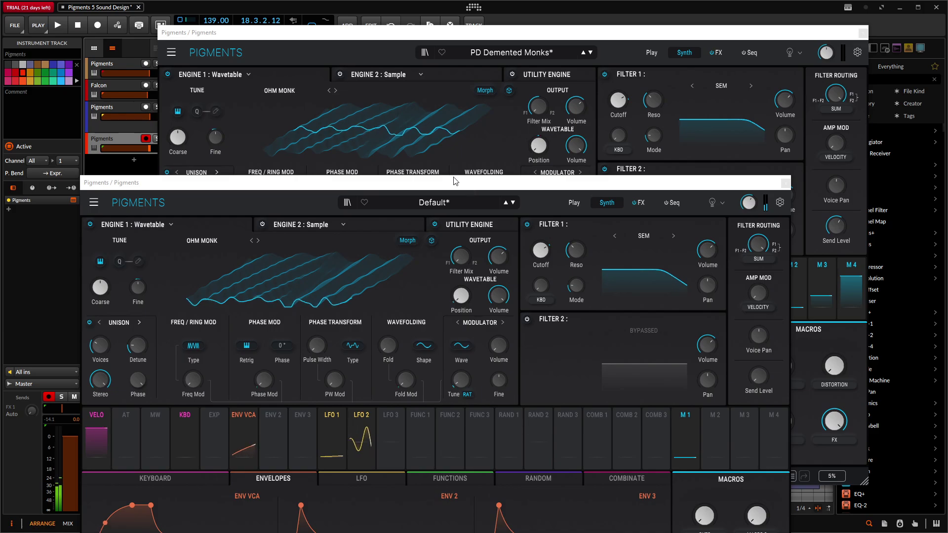
left_click_drag(441, 184, 429, 252)
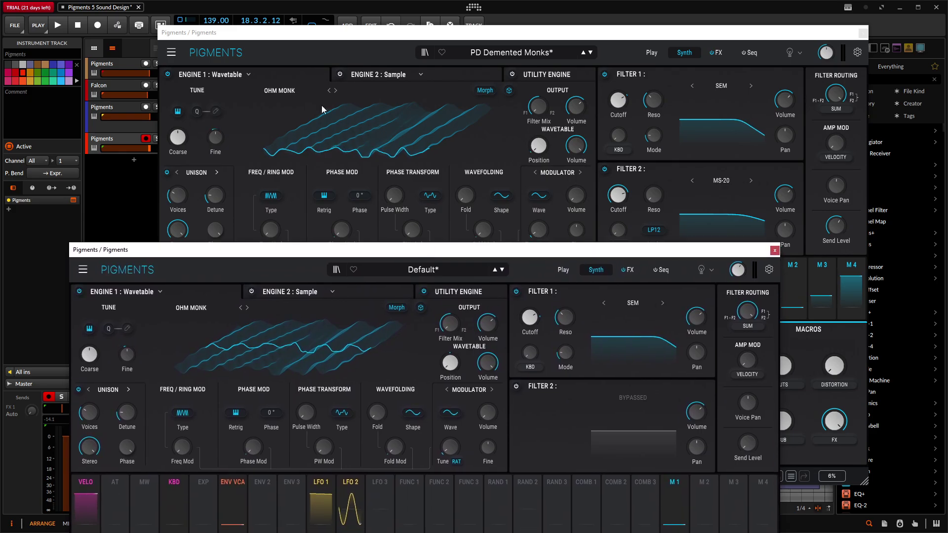
Step: Switch off Engine 1 and enable the sample-based Engine 2 in PD Demented Monks
left_click(167, 75)
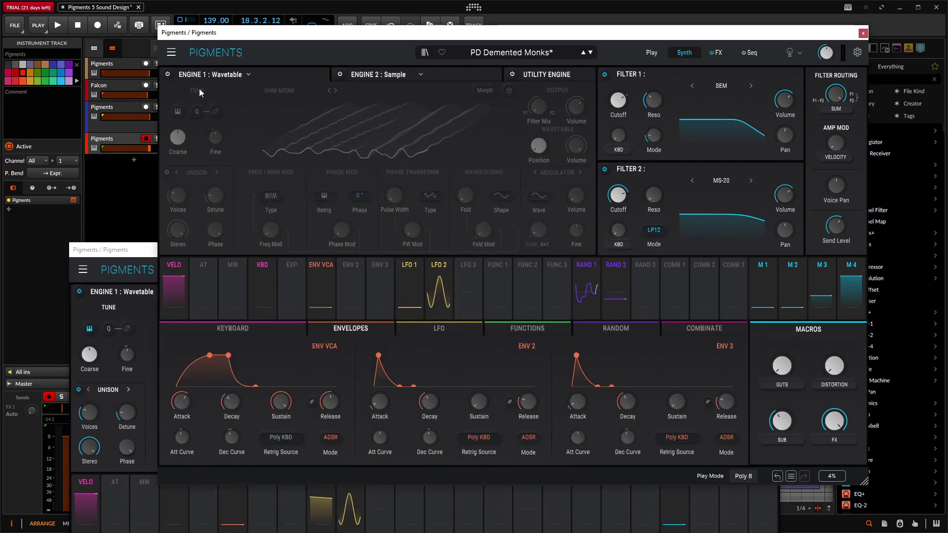
left_click(413, 76)
left_click(339, 75)
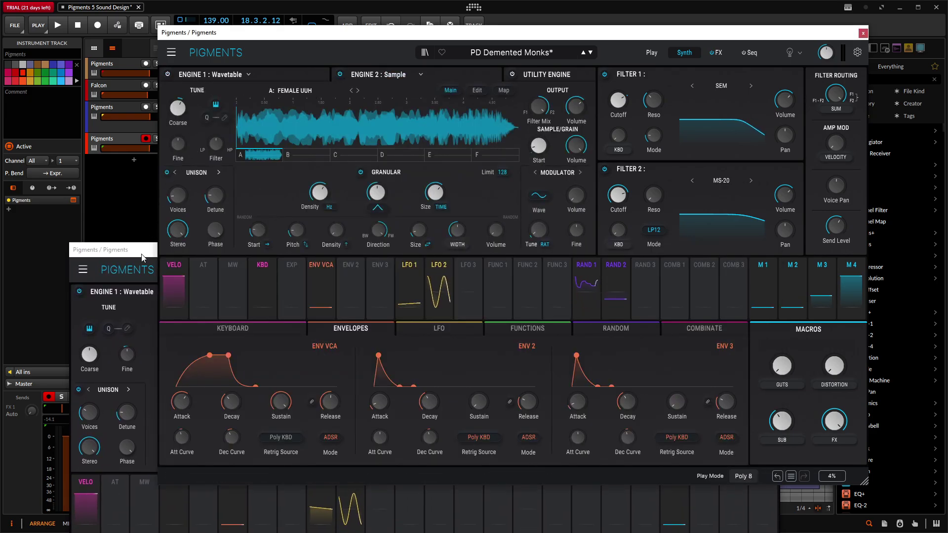
Step: Switch off Engine 1 and enable the sample-based Engine 2 in the Default patch
left_click_drag(141, 253, 151, 218)
left_click(87, 256)
left_click(273, 259)
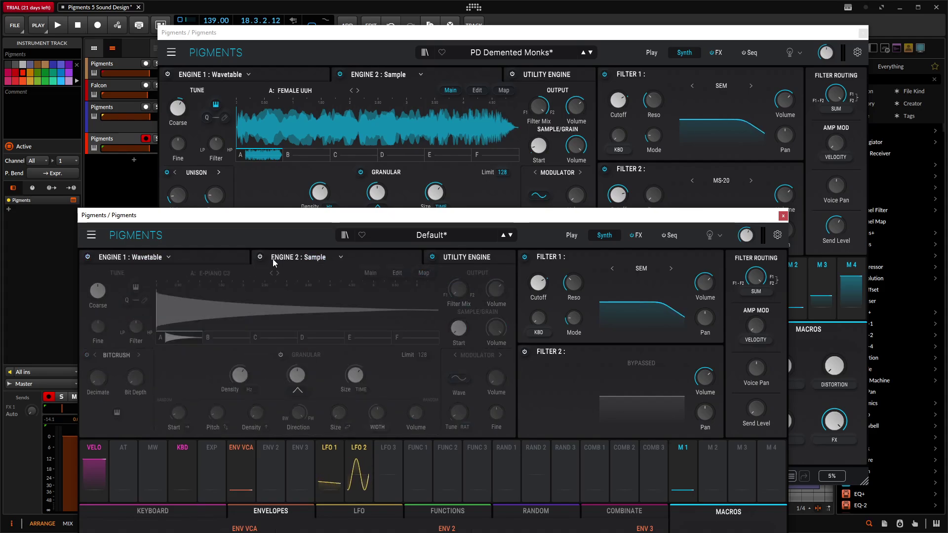
left_click(260, 256)
left_click_drag(268, 220, 274, 239)
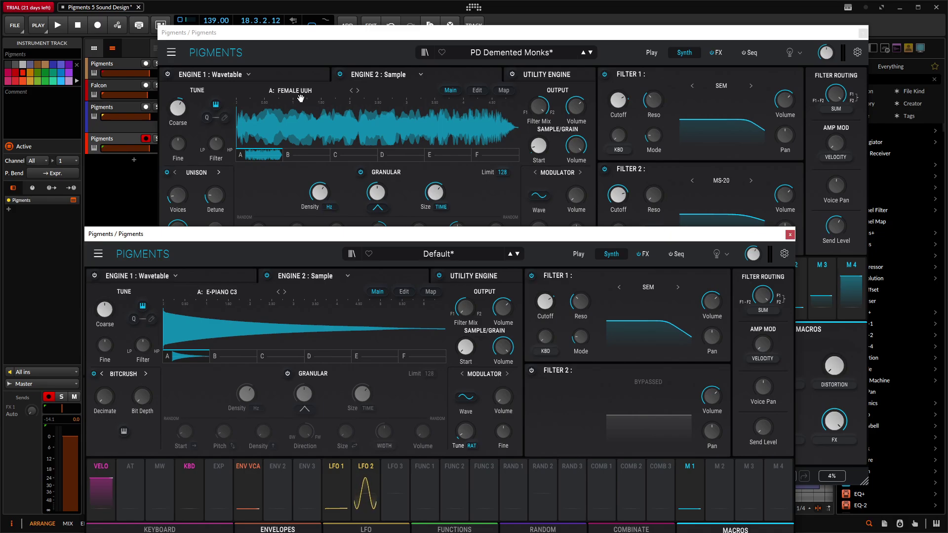
Step: Load the Female Uuh sample from the Vocal category into the Default patch's Engine 2, as in PD Demented Monks
left_click(296, 96)
left_click(301, 92)
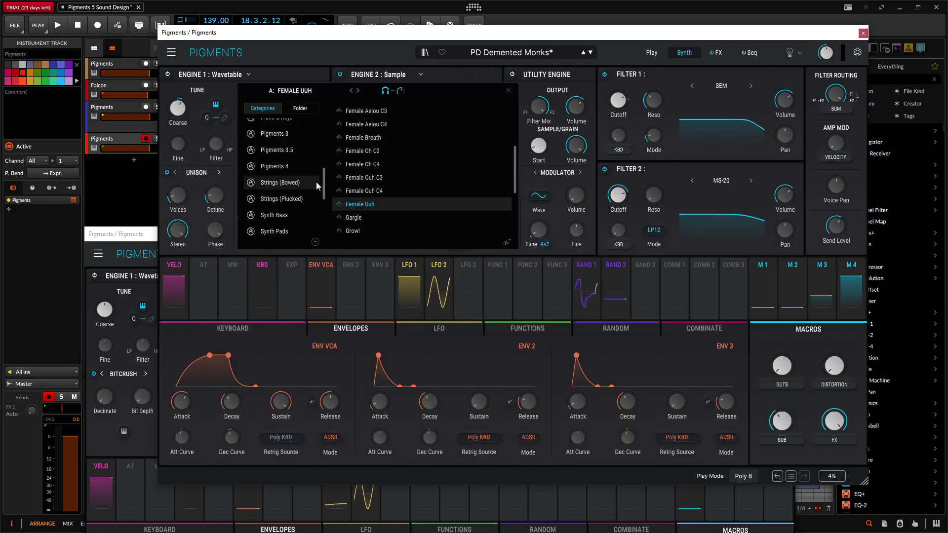
left_click_drag(324, 186, 324, 207)
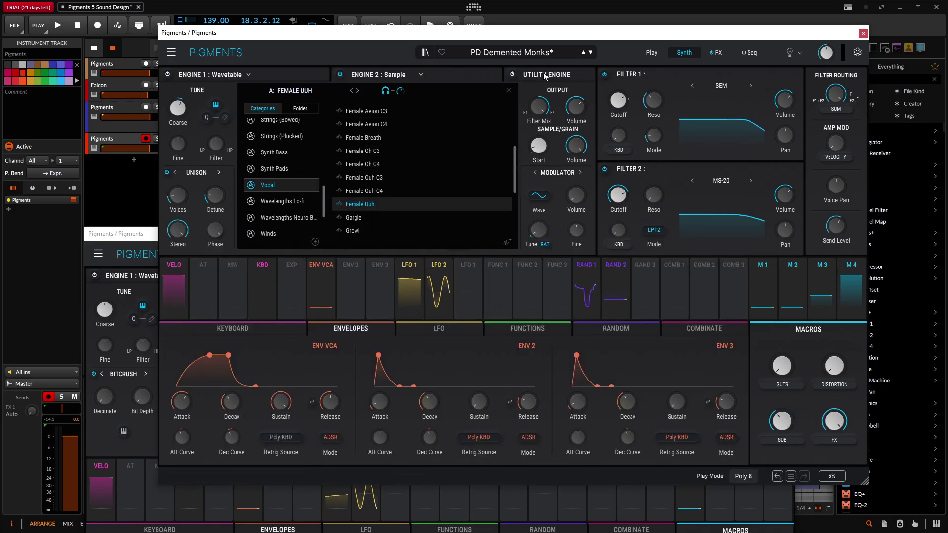
left_click(508, 91)
left_click_drag(142, 234, 251, 77)
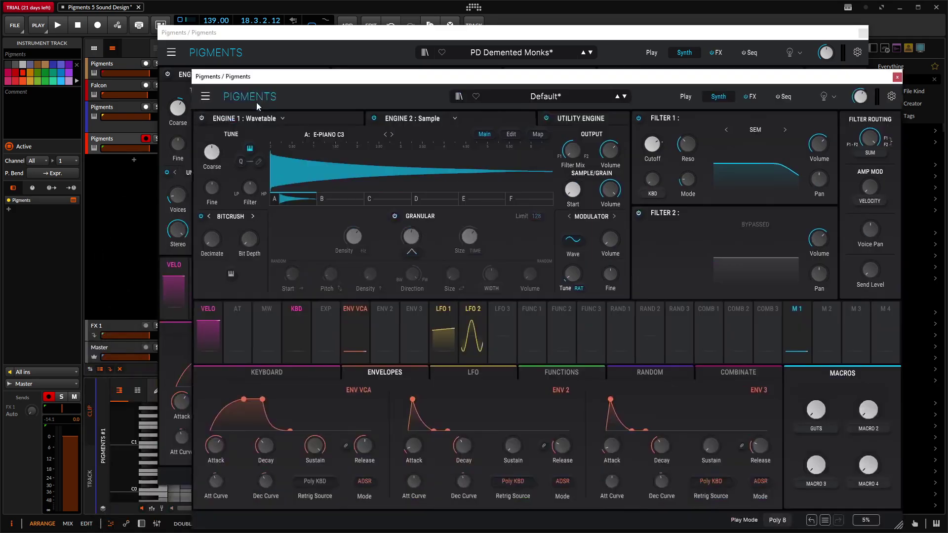
left_click(327, 136)
scroll(324, 241, "down", 4)
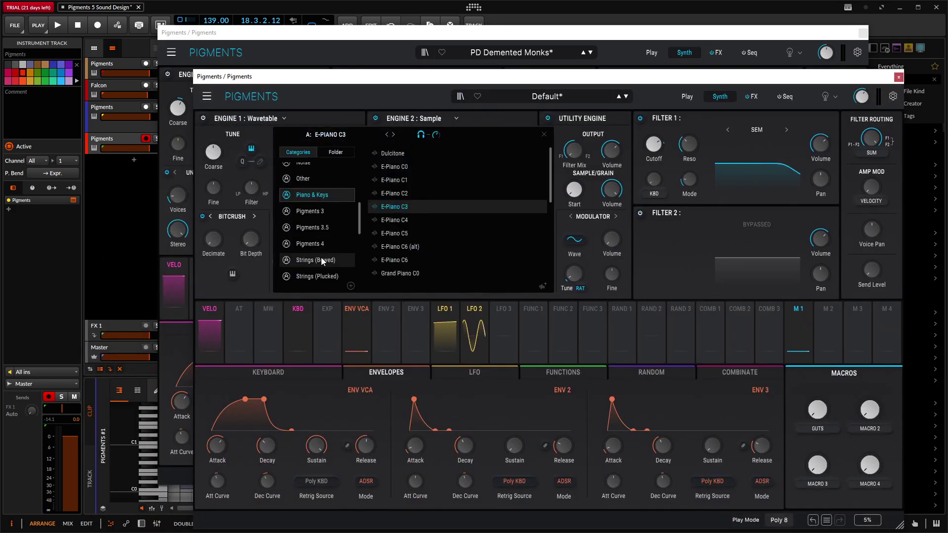
scroll(418, 211, "down", 3)
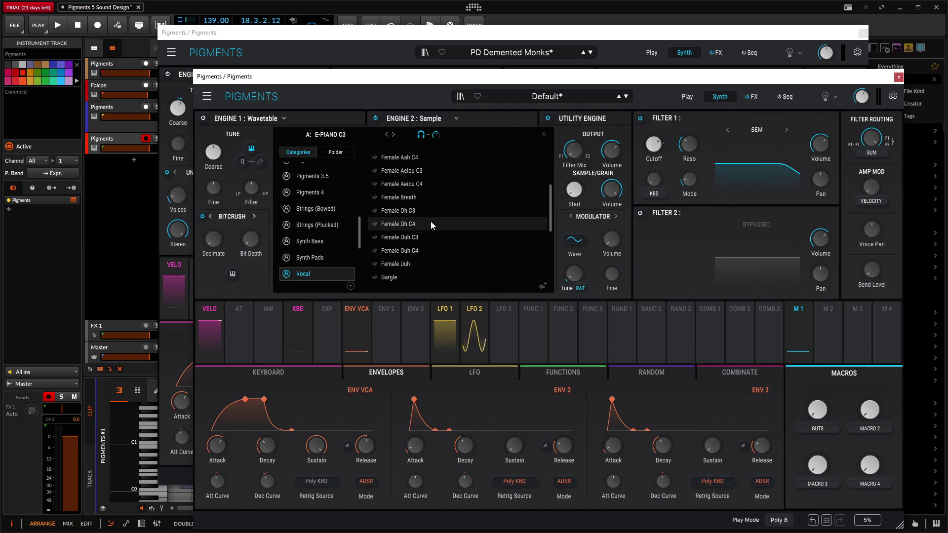
left_click(417, 263)
left_click(385, 104)
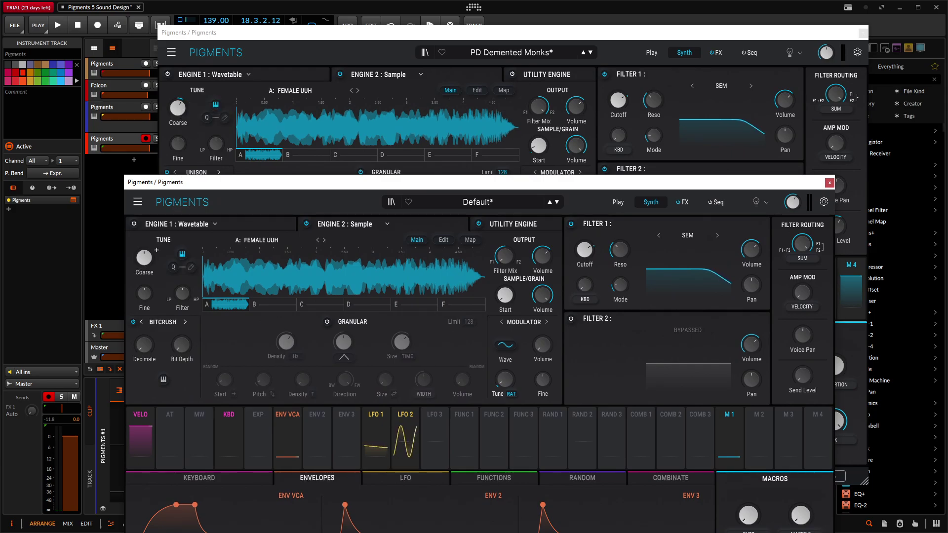
Step: Raise the Default patch's Engine 2 coarse tuning as in PD Demented Monks, and enable its Granular mode
scroll(156, 250, "up", 4)
scroll(157, 250, "up", 4)
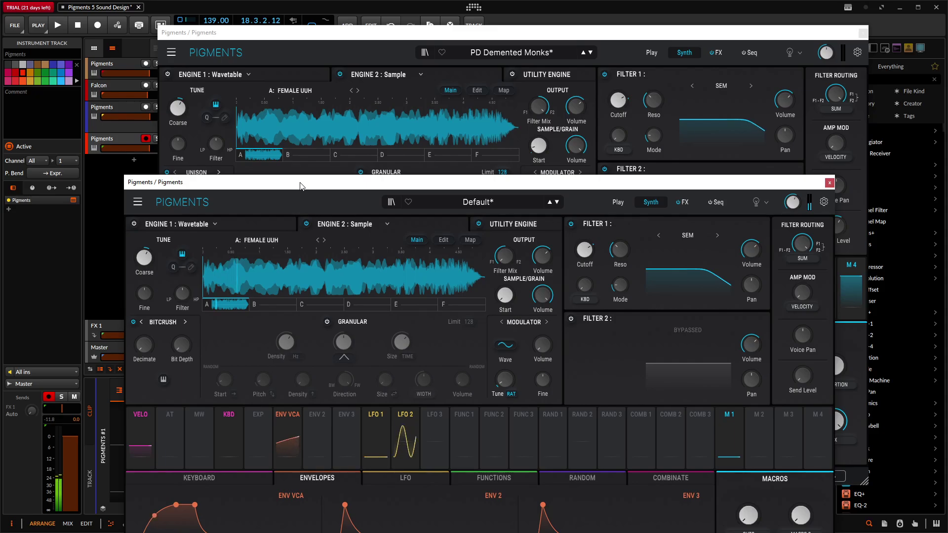
left_click_drag(368, 187, 352, 259)
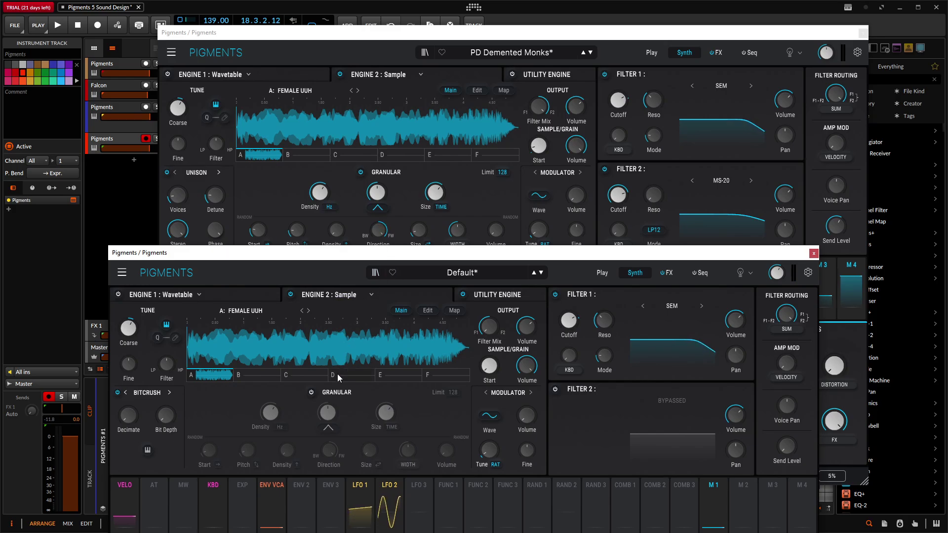
left_click(311, 392)
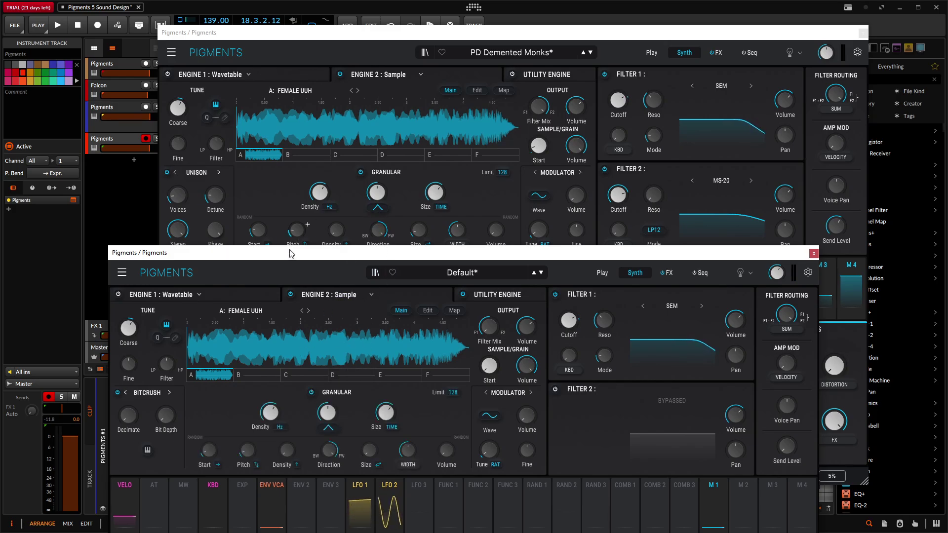
left_click_drag(291, 254, 311, 276)
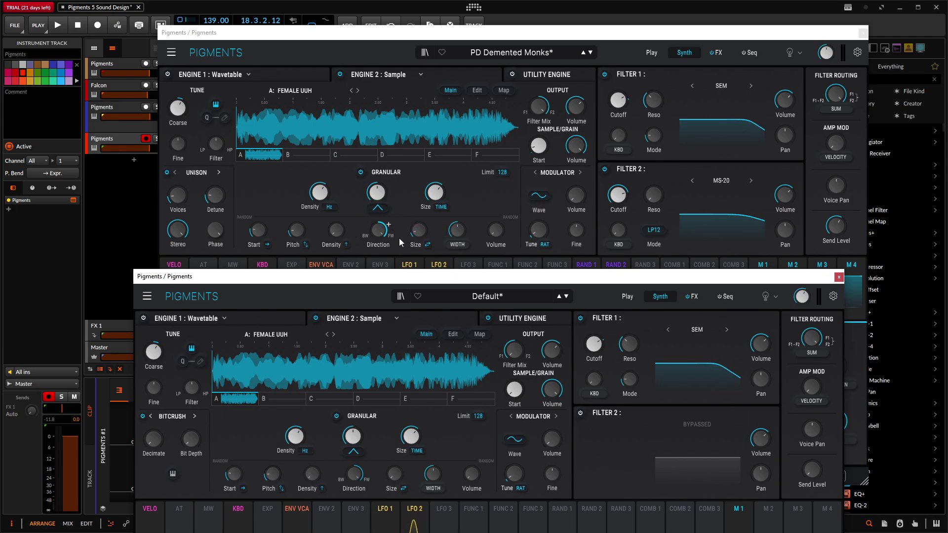
left_click_drag(513, 275, 507, 303)
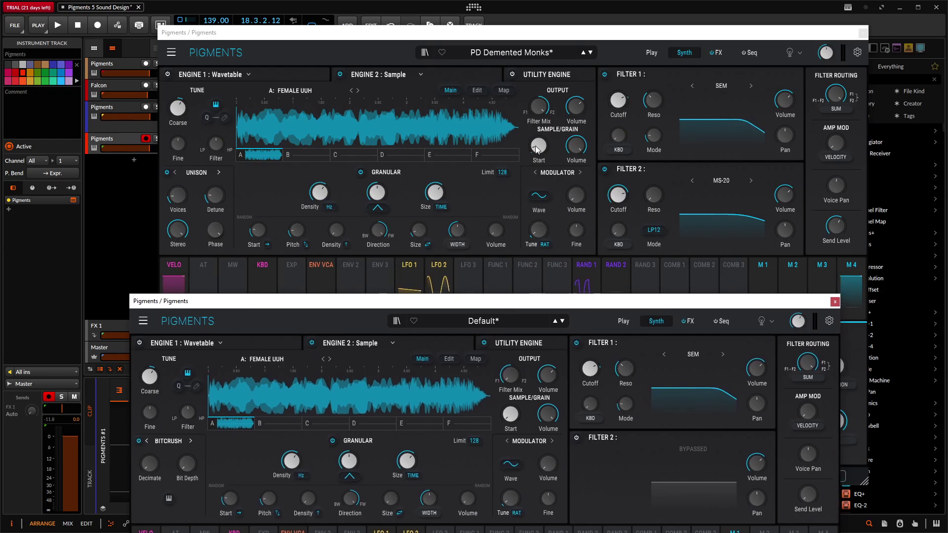
Step: Modulate the Default patch's Engine 2 sample start with Random 2, following the modulation in PD Demented Monks
mouse_move(540, 177)
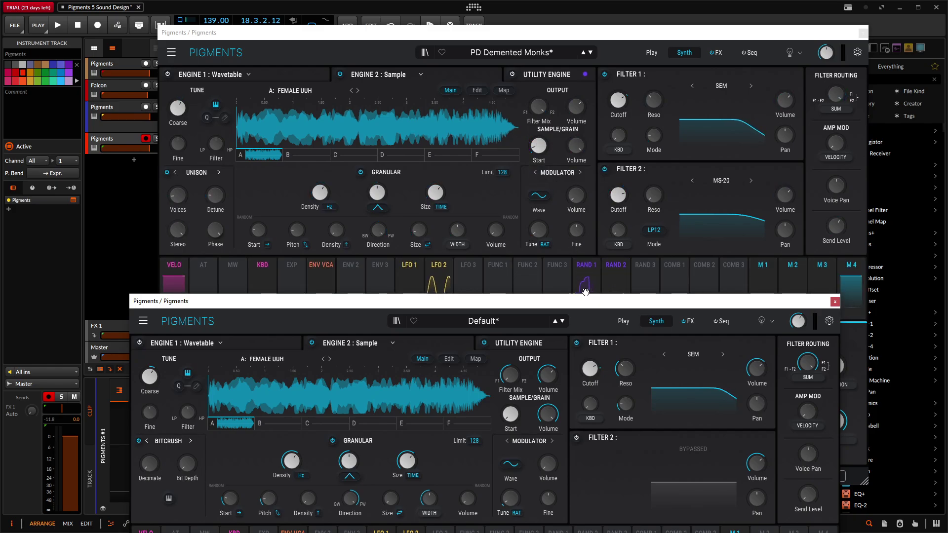
left_click_drag(440, 301, 417, 211)
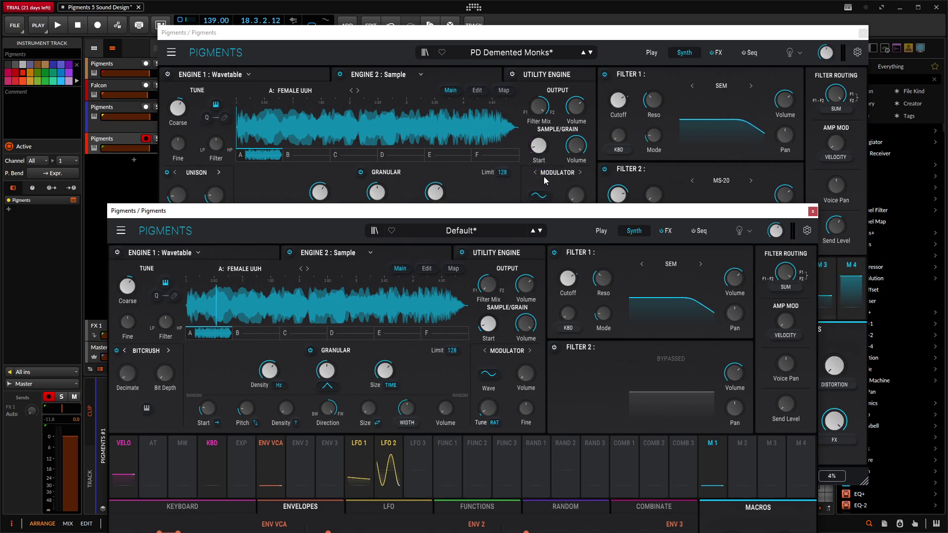
left_click_drag(557, 210, 560, 168)
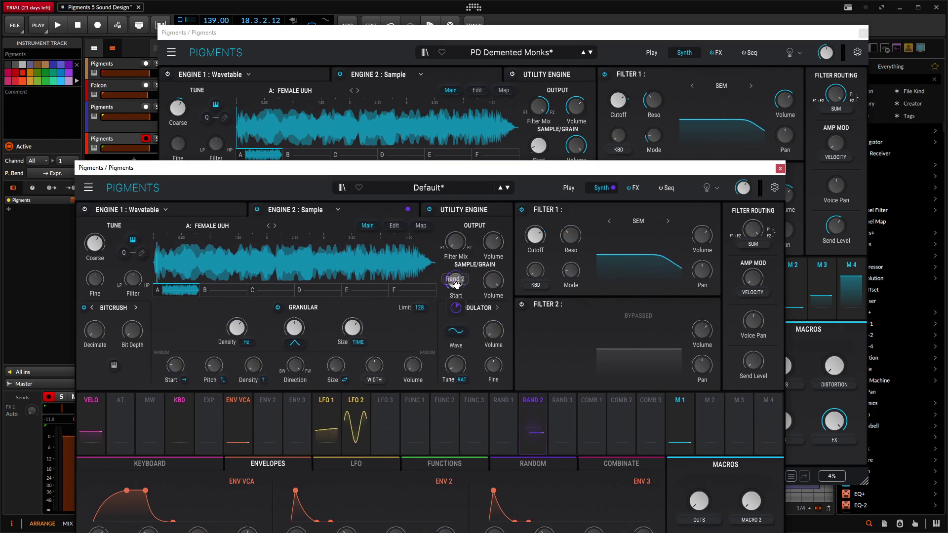
Step: Match the Default patch's Random 2 to PD Demented Monks, using Sample & Hold from White Noise with Poly KBD retrigger
left_click_drag(535, 171, 598, 452)
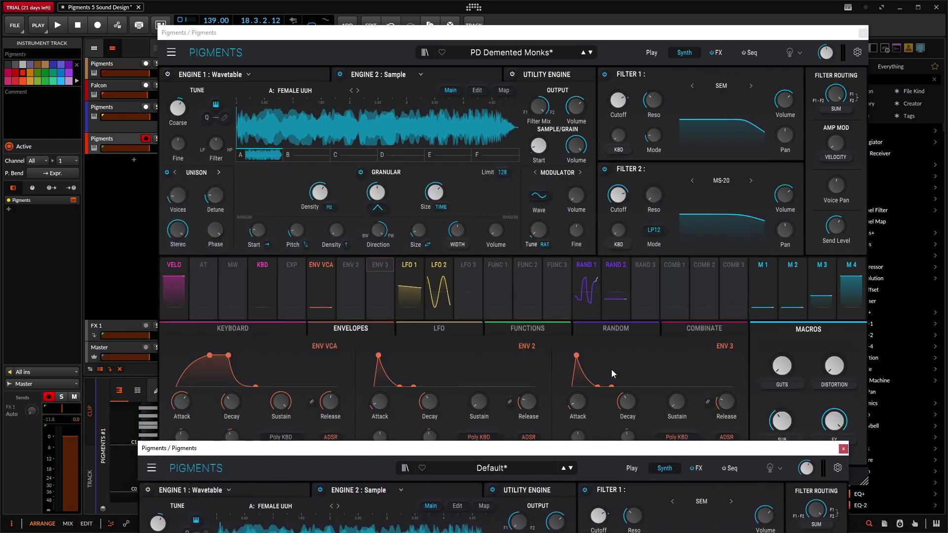
left_click(585, 330)
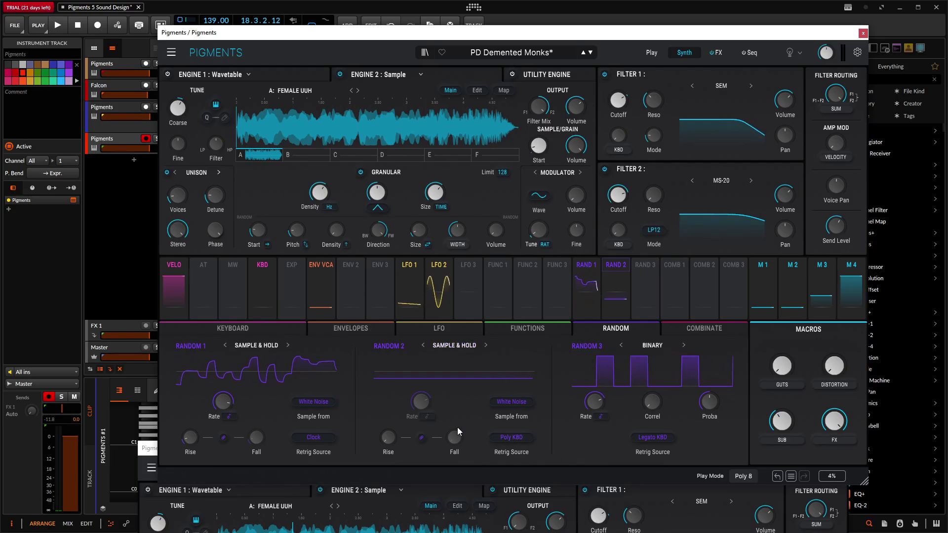
left_click(622, 491)
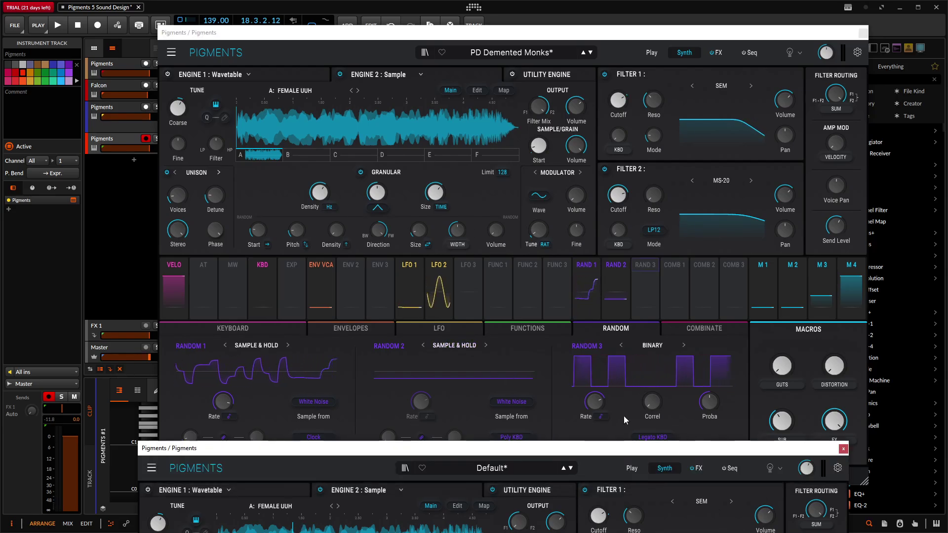
left_click_drag(619, 451, 564, 74)
left_click_drag(421, 80, 461, 84)
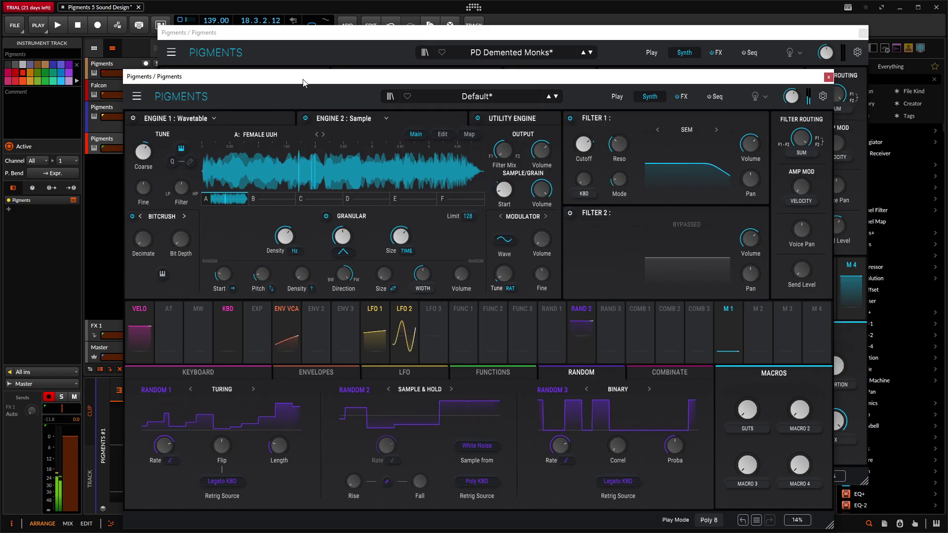
Step: Change the Default patch's Engine 2 shaper mode to Unison and match the 2 voices in PD Demented Monks
left_click_drag(299, 77, 409, 232)
left_click(271, 371)
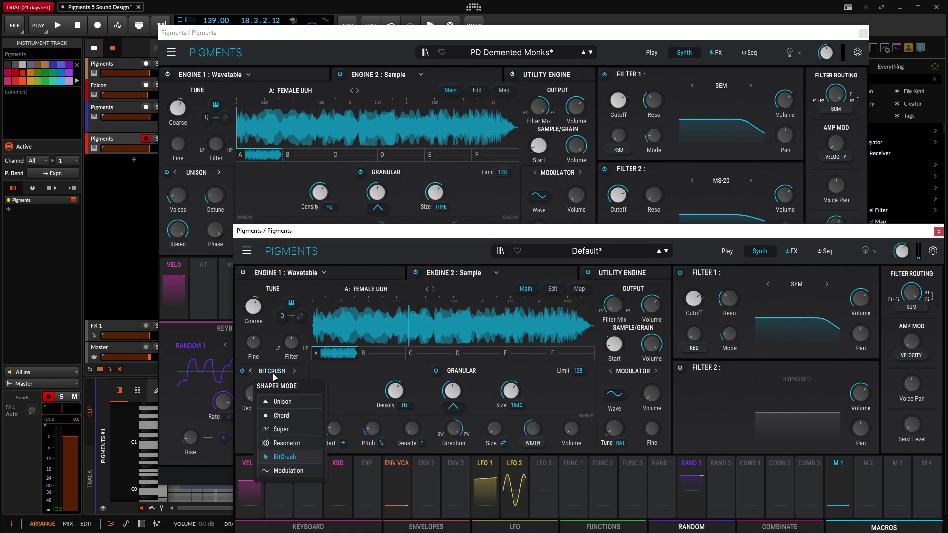
left_click(260, 413)
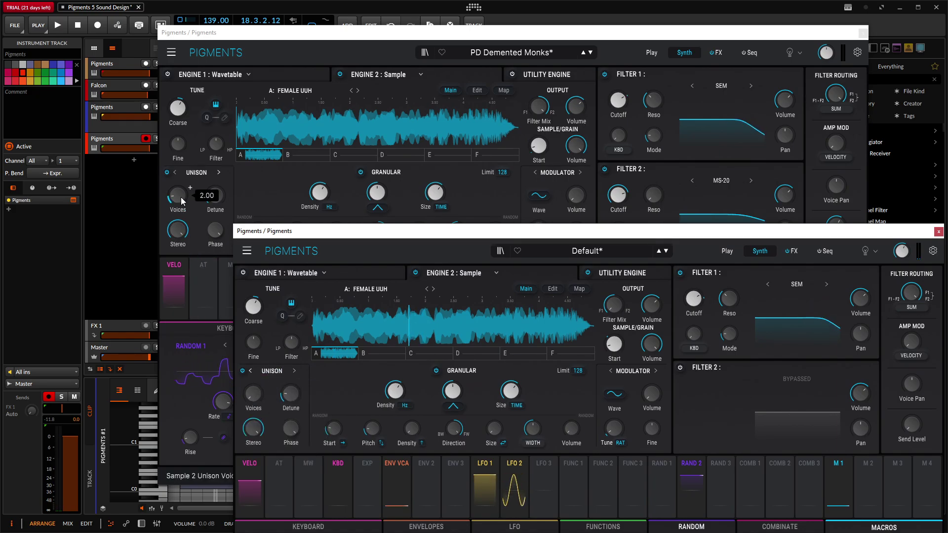
mouse_move(257, 399)
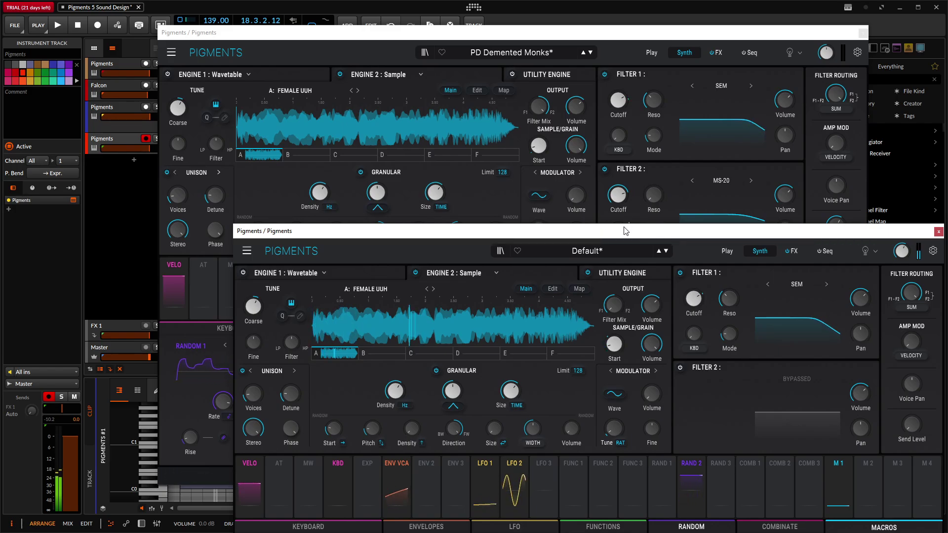
Step: Enable Filter 2 in the Default patch and change its type to MS-20
left_click_drag(624, 233, 513, 247)
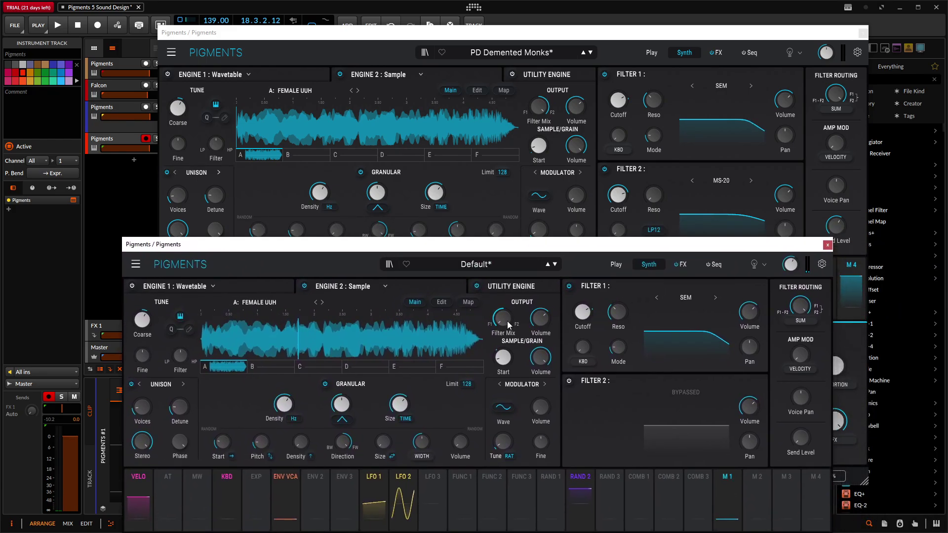
mouse_move(515, 311)
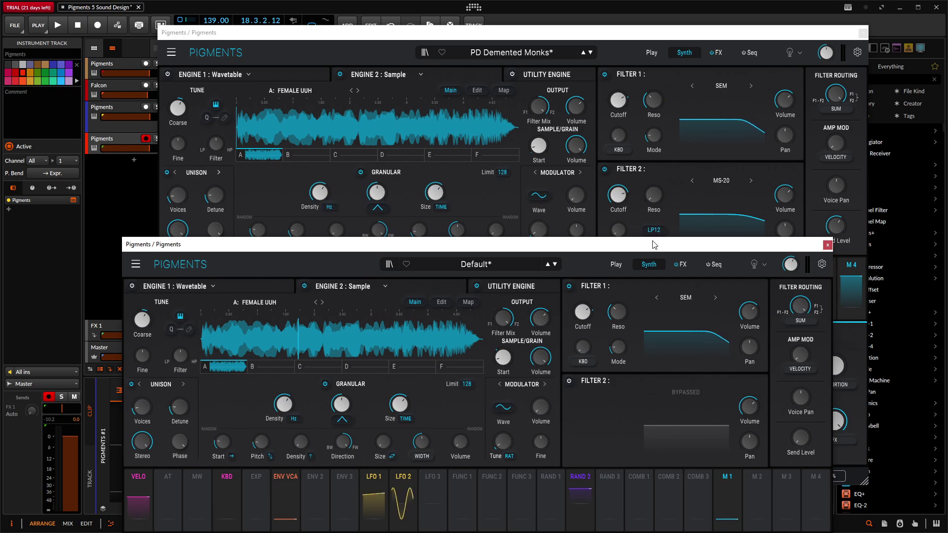
left_click_drag(653, 244, 584, 182)
left_click(498, 318)
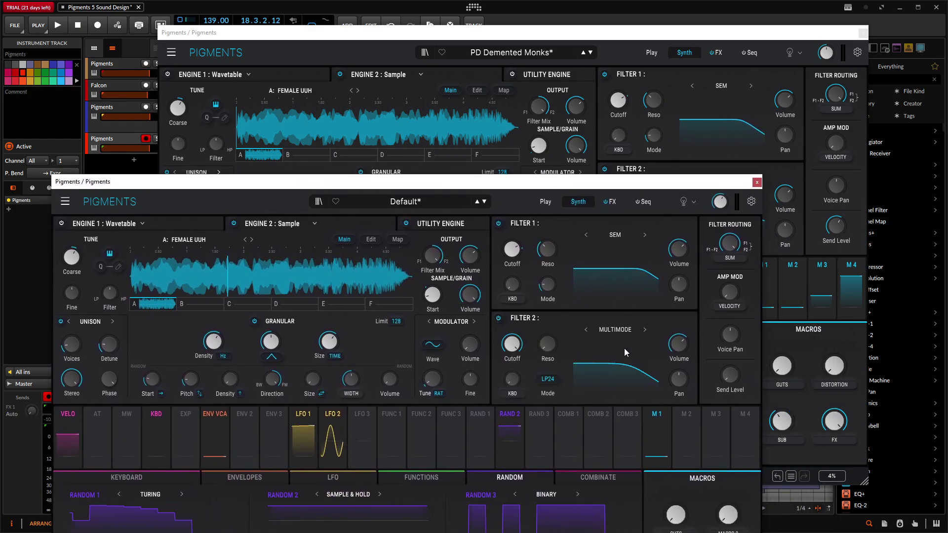
left_click(644, 329)
left_click_drag(627, 183, 622, 303)
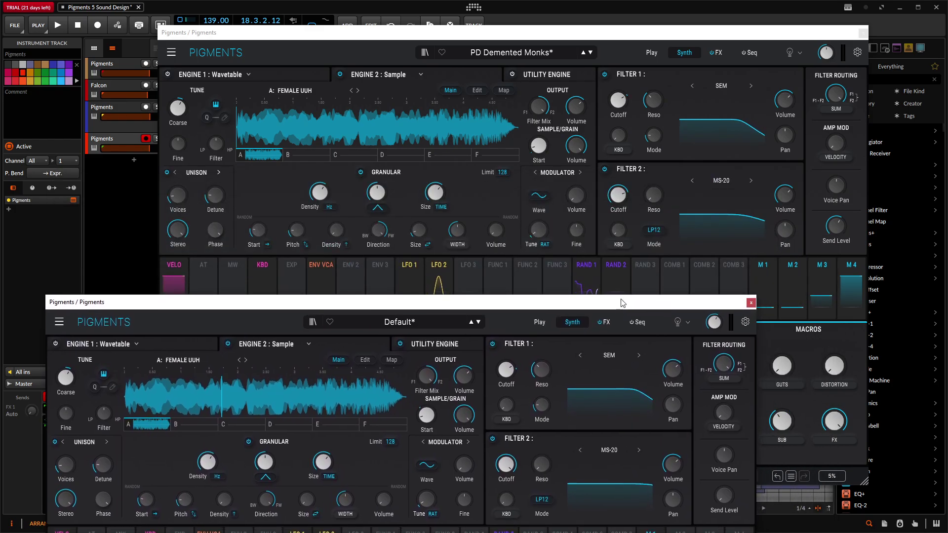
Step: Adjust the Default patch's Filter 2 cutoff to match the 3966 Hz used in PD Demented Monks
mouse_move(620, 199)
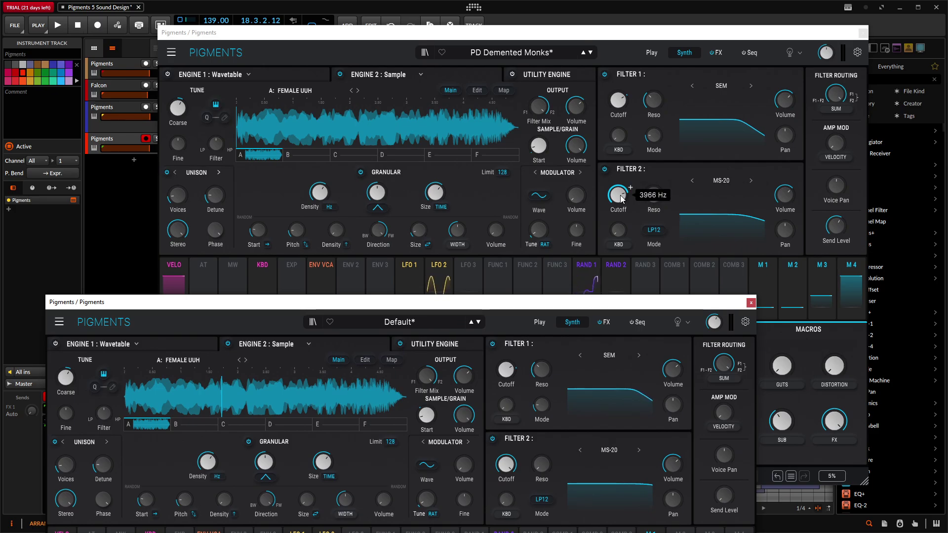
mouse_move(517, 456)
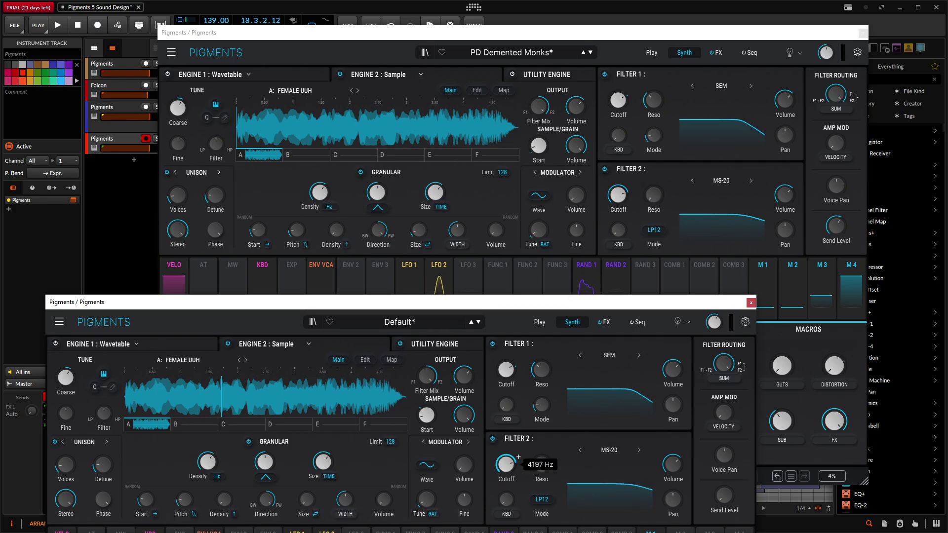
scroll(517, 457, "up", 2)
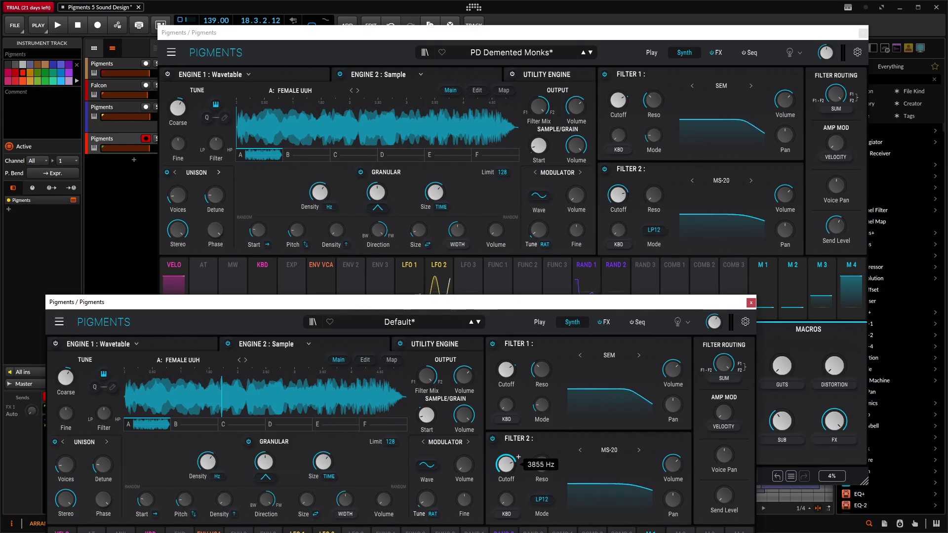
scroll(517, 457, "up", 1)
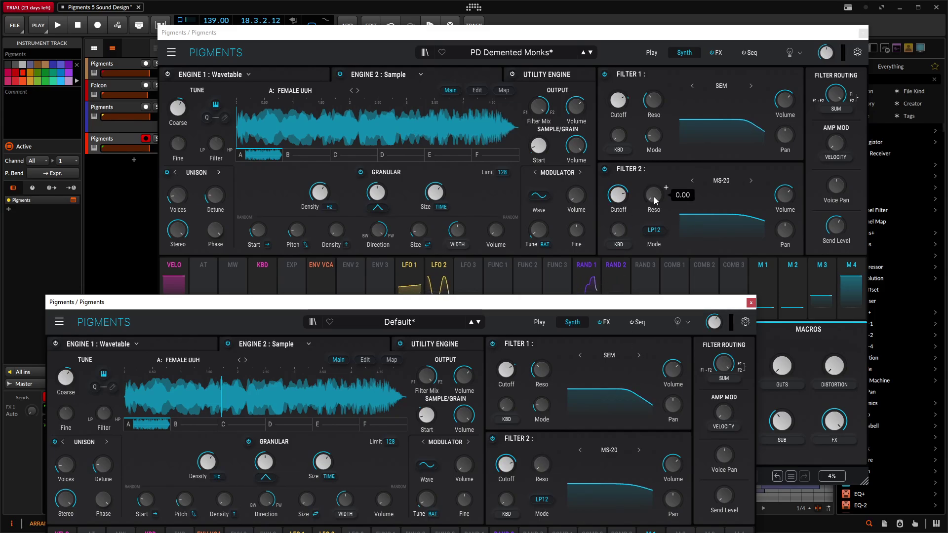
Step: Audition PD Demented Monks and examine its insert effects and the PS Delay on its AUX bus
left_click_drag(654, 304, 651, 241)
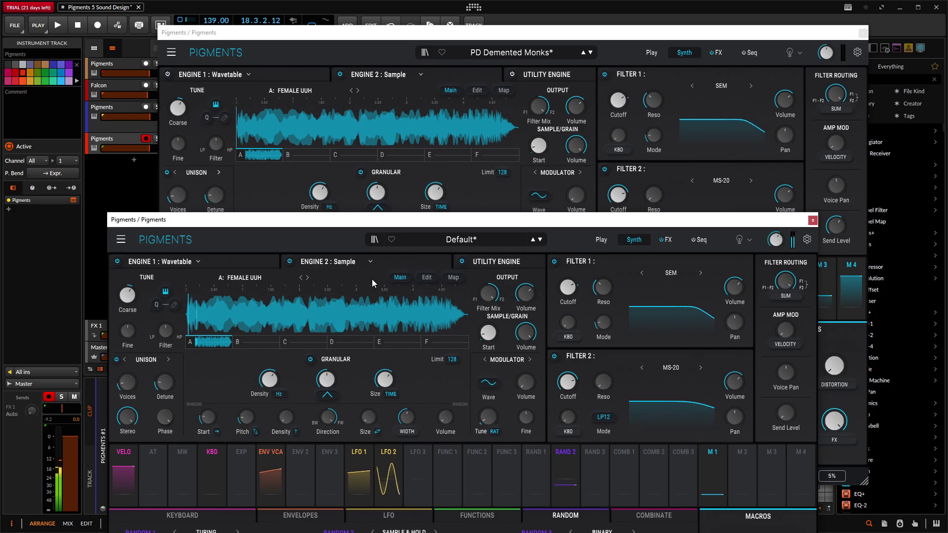
left_click(122, 109)
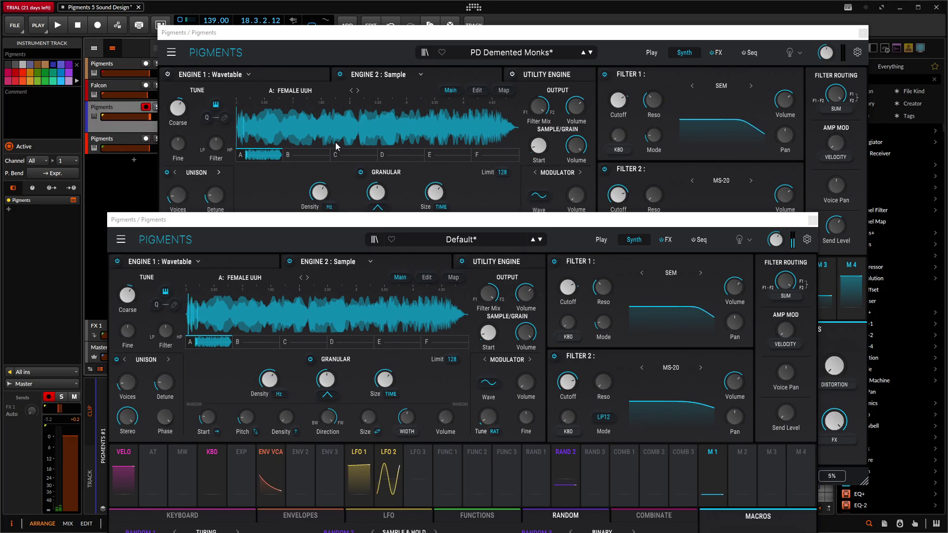
left_click(167, 76)
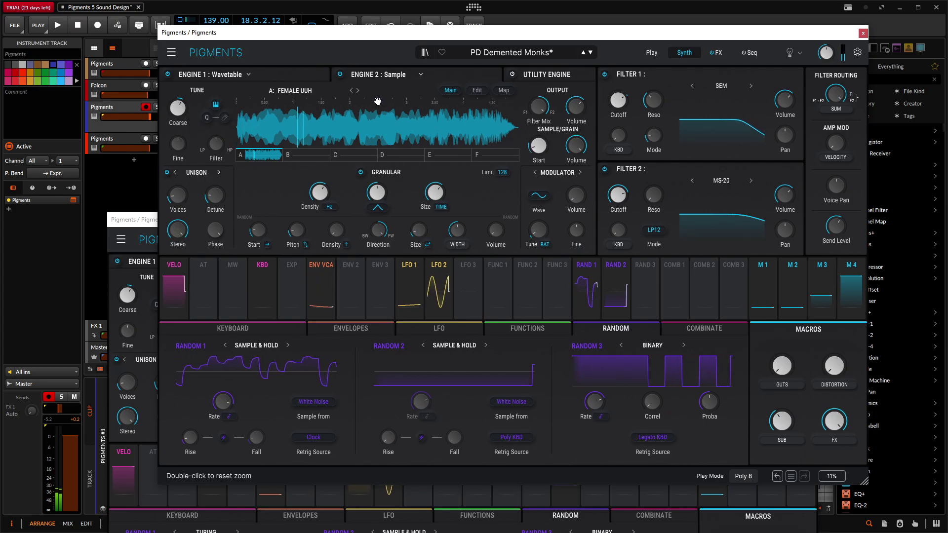
left_click(719, 54)
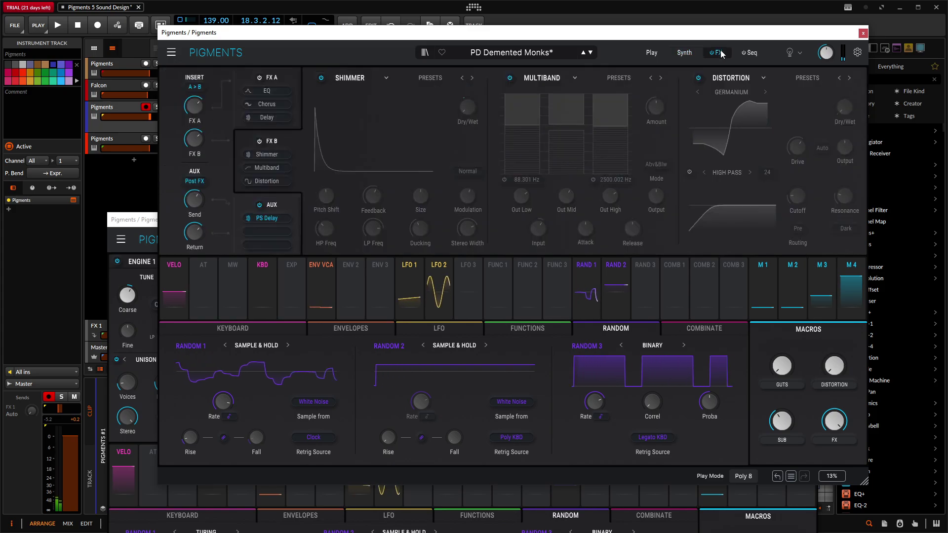
left_click(267, 217)
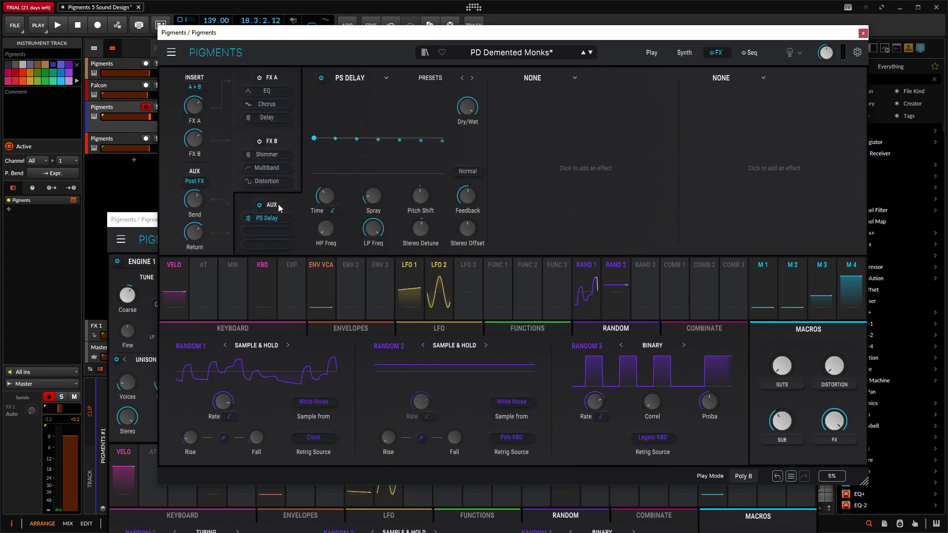
left_click(684, 52)
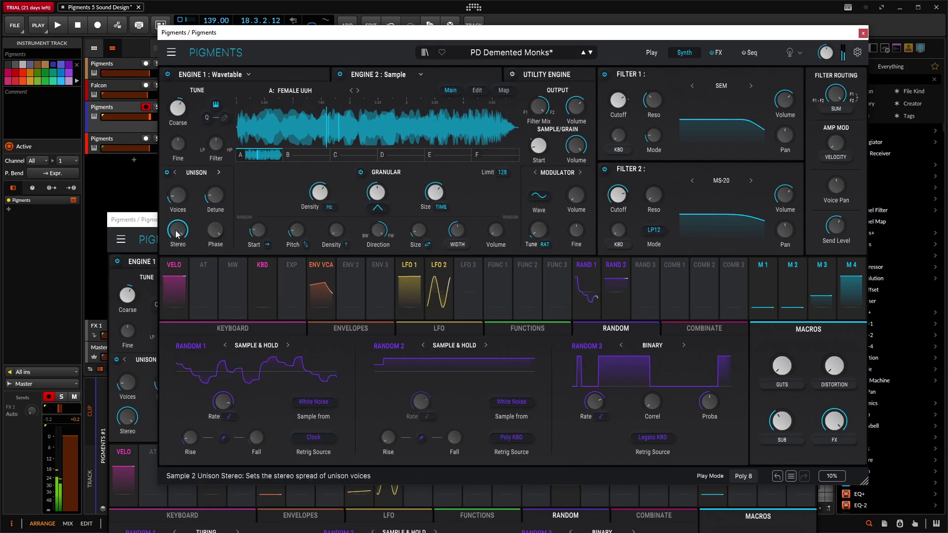
Step: Compare the Default patch's sound with PD Demented Monks by alternating between the two Pigments tracks
left_click(149, 222)
left_click(127, 139)
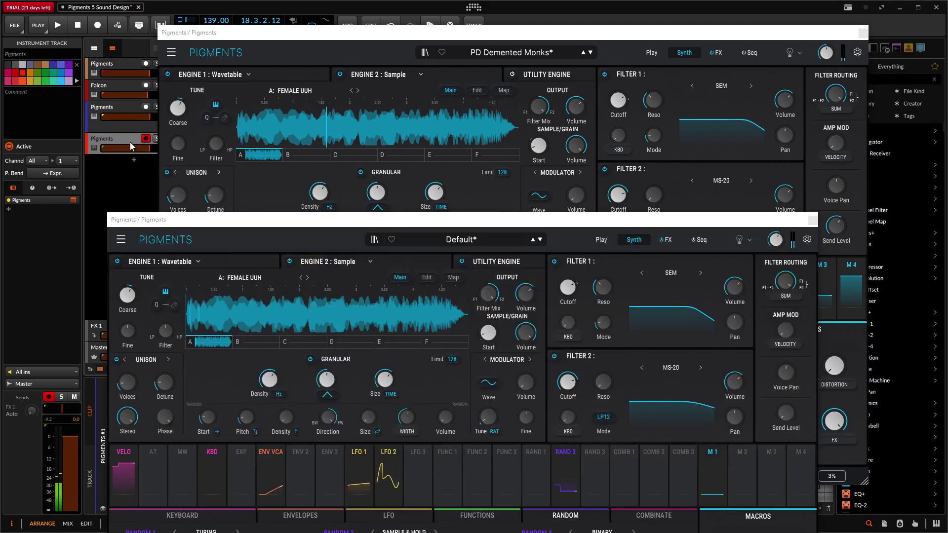
left_click(119, 105)
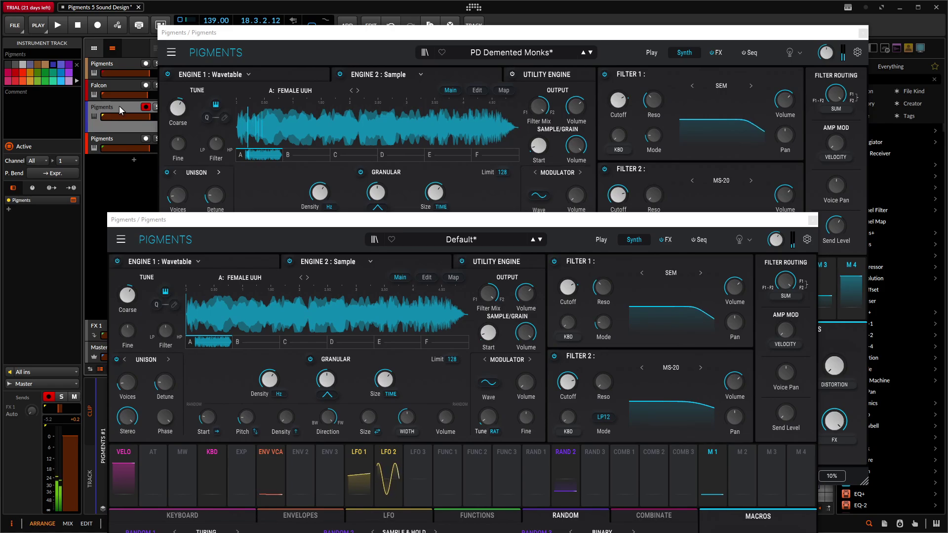
left_click(116, 139)
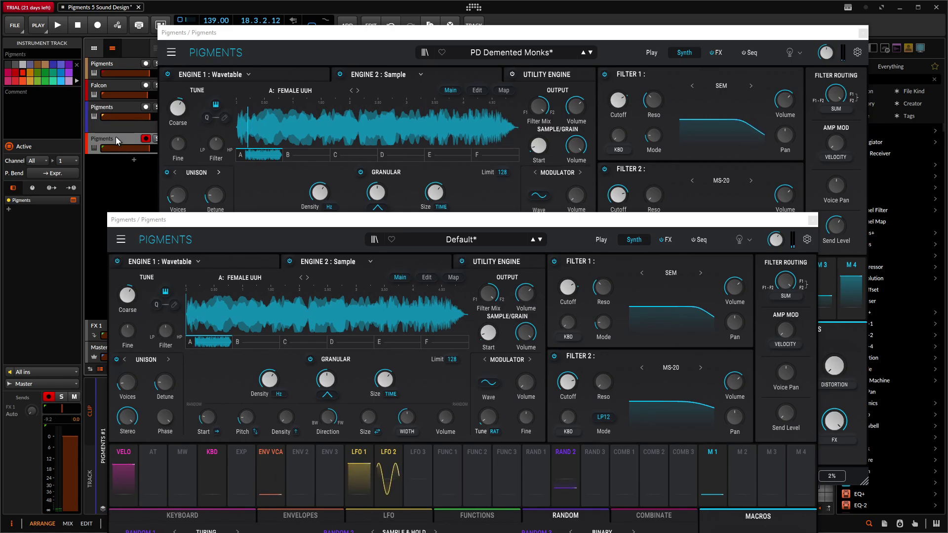
Step: Show the Utility Engine in both patches, turn it on in PD Demented Monks, and arrange the two windows for comparison
left_click(489, 257)
left_click(568, 75)
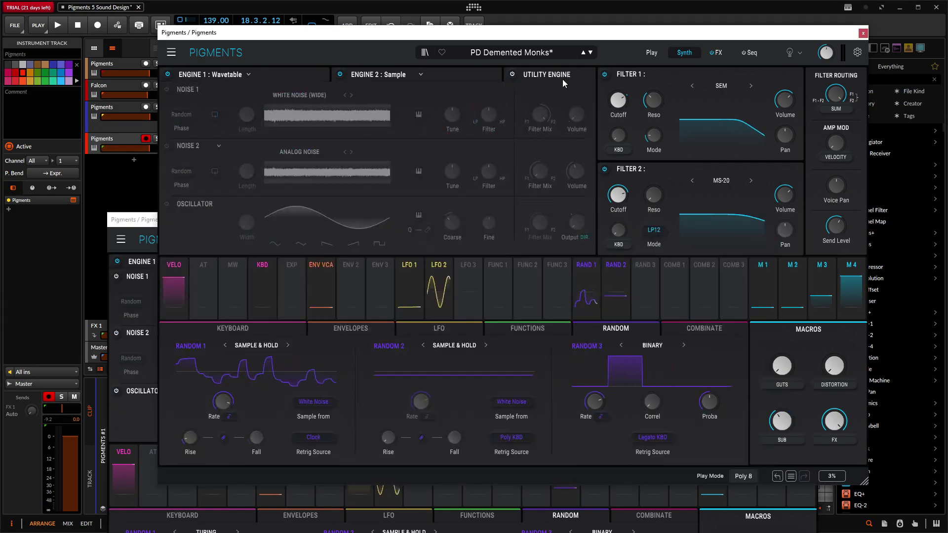
left_click(512, 74)
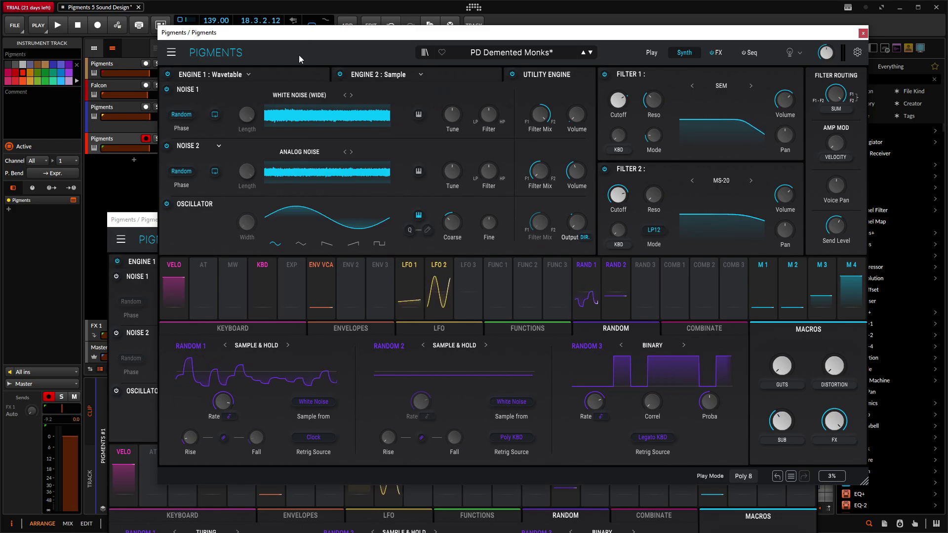
left_click_drag(384, 36, 414, 28)
left_click_drag(171, 221, 267, 196)
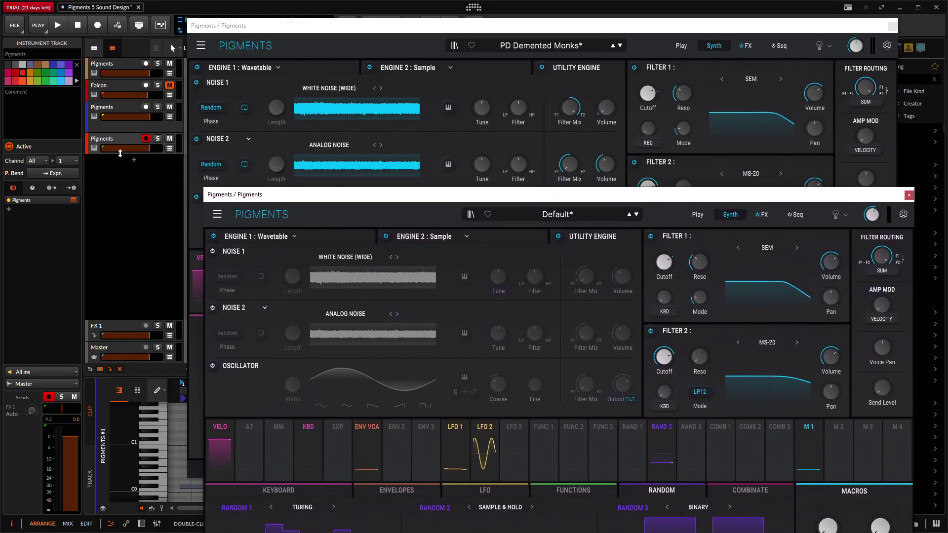
Step: Enable Noise 1 and Noise 2 in the Default patch's Utility Engine
left_click_drag(353, 201, 322, 238)
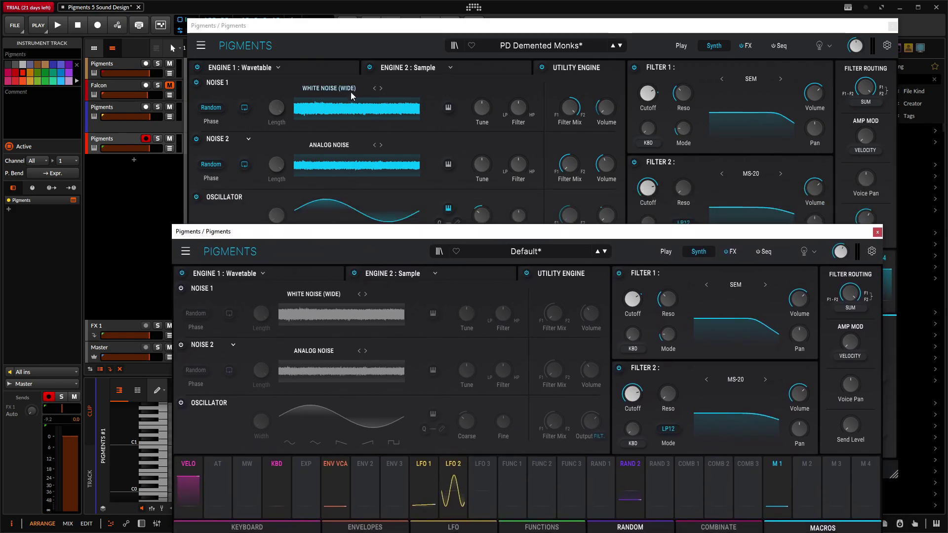
left_click(181, 289)
left_click(181, 344)
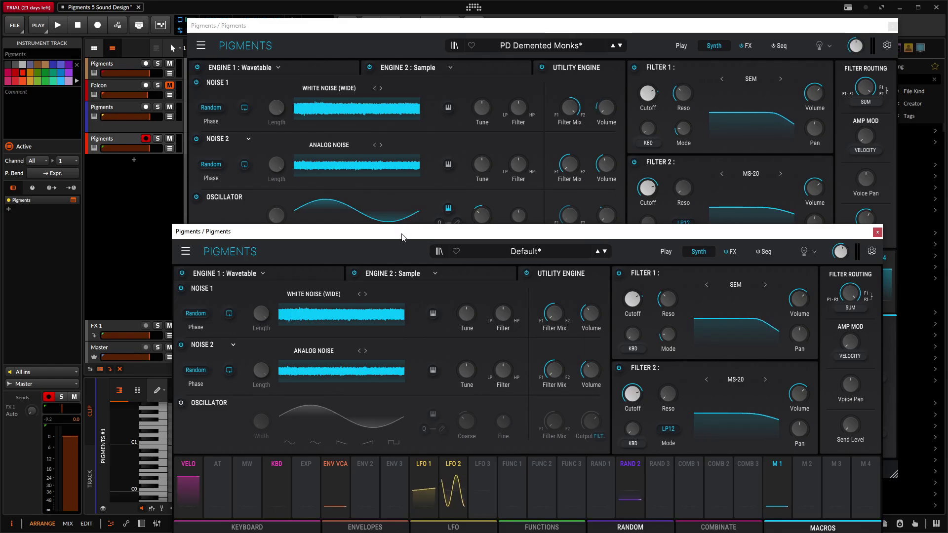
Step: Audition PD Demented Monks and match its Noise 1 filter mix and volume in the Default patch
left_click_drag(400, 237, 357, 299)
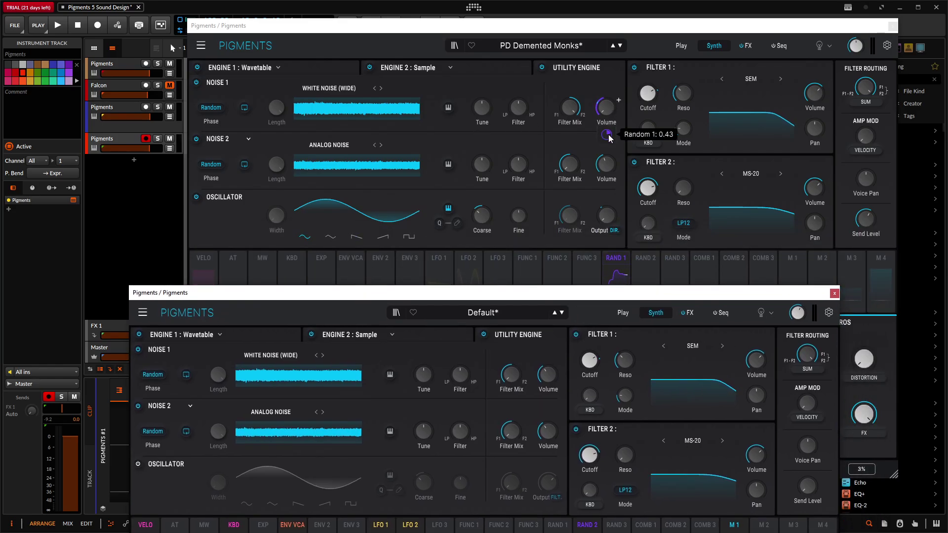
left_click(519, 23)
left_click(133, 111)
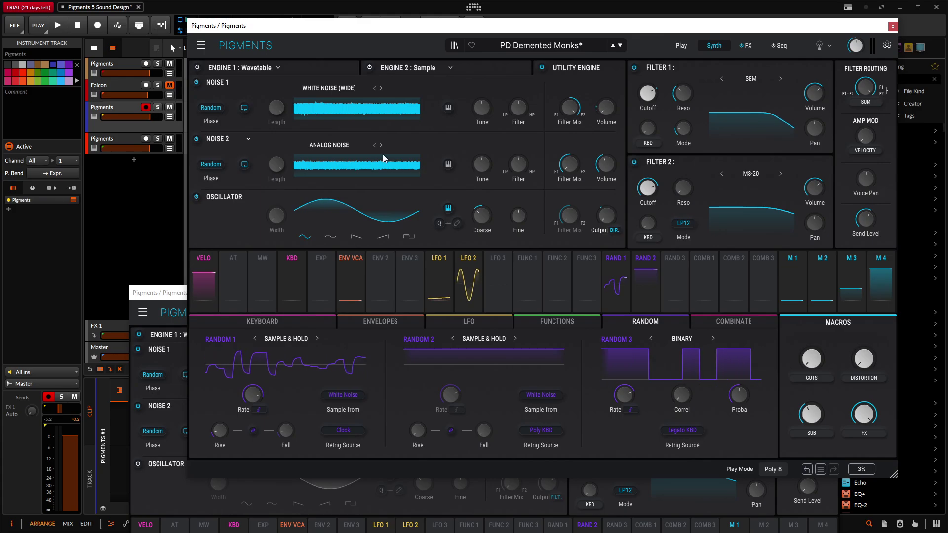
left_click(133, 149)
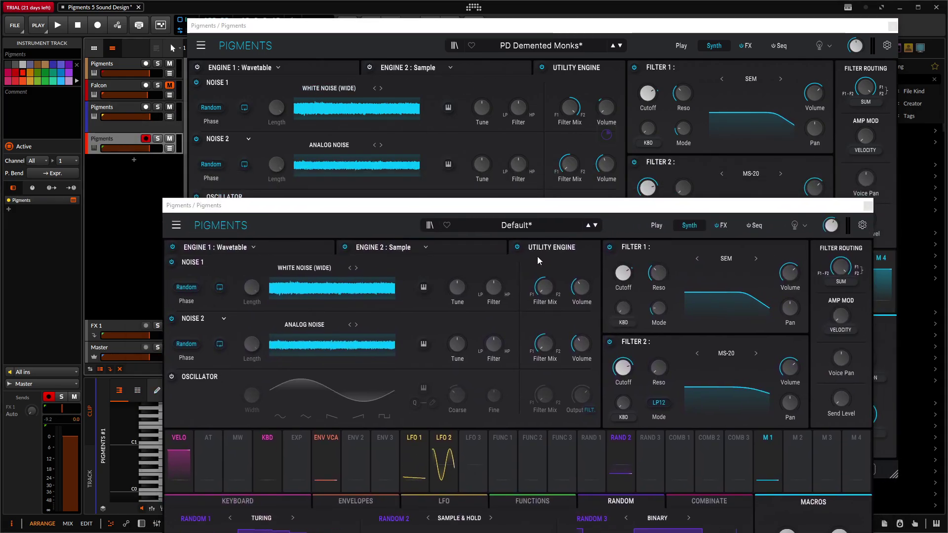
left_click(556, 280)
mouse_move(594, 280)
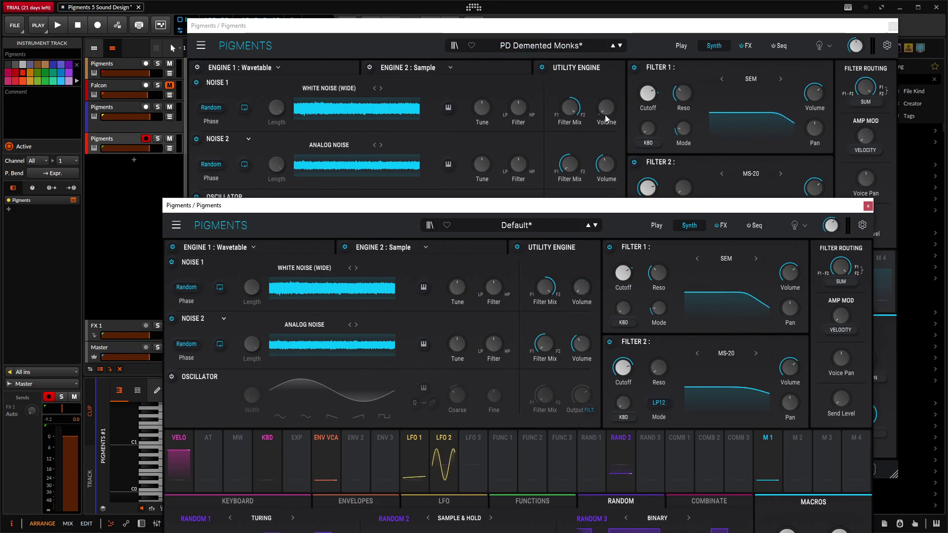
Step: Modulate the Default patch's Noise 1 volume with Random 1 by 0.43, following PD Demented Monks
mouse_move(606, 141)
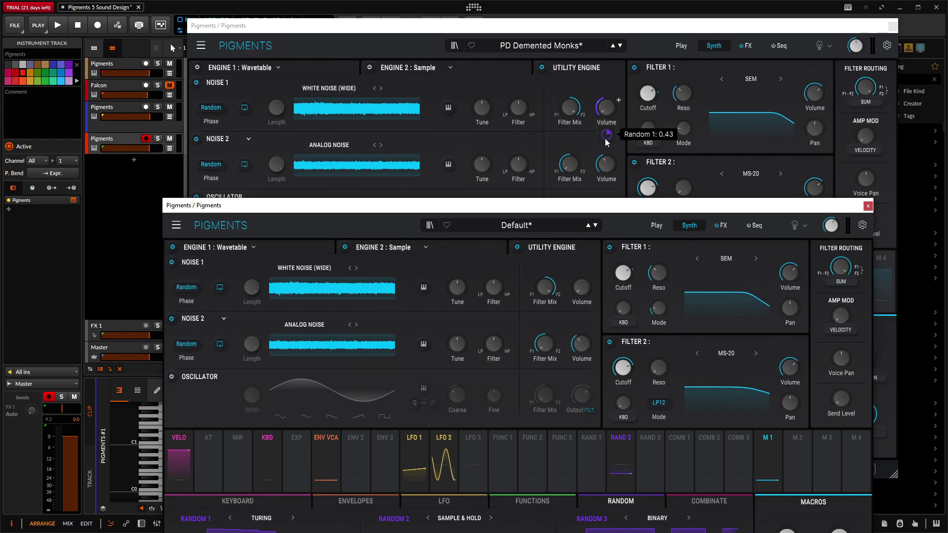
left_click_drag(651, 205, 653, 77)
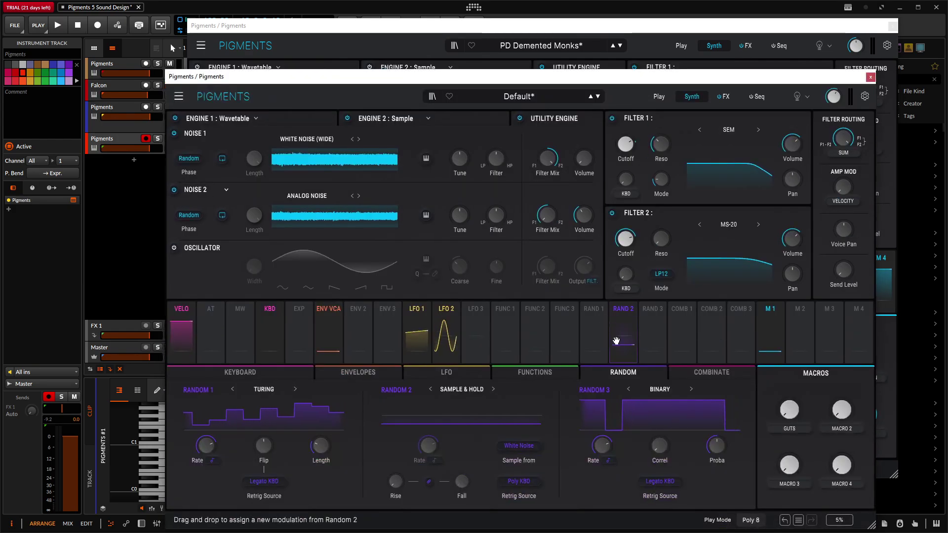
left_click_drag(599, 334, 584, 172)
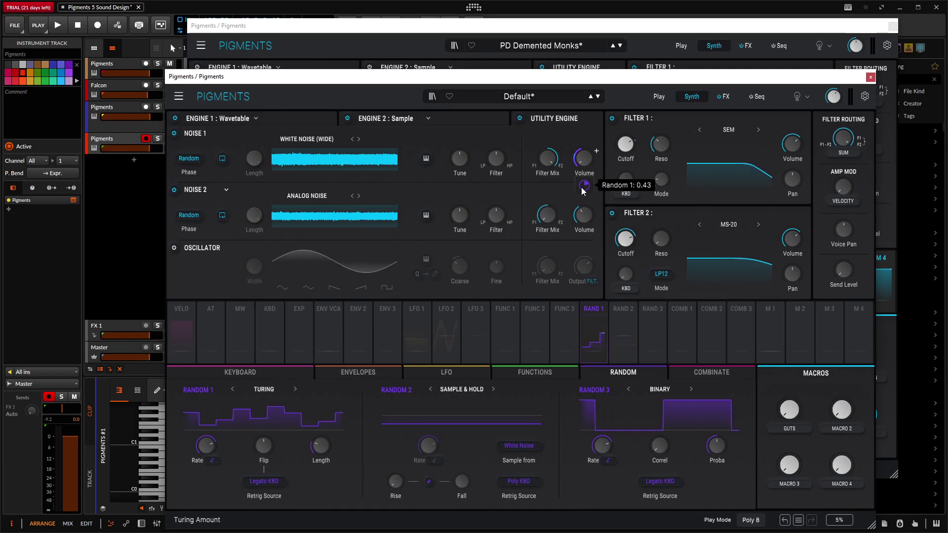
Step: Change the Default patch's Random 1 to Sample & Hold with Clock as its retrigger source, following PD Demented Monks
left_click(565, 31)
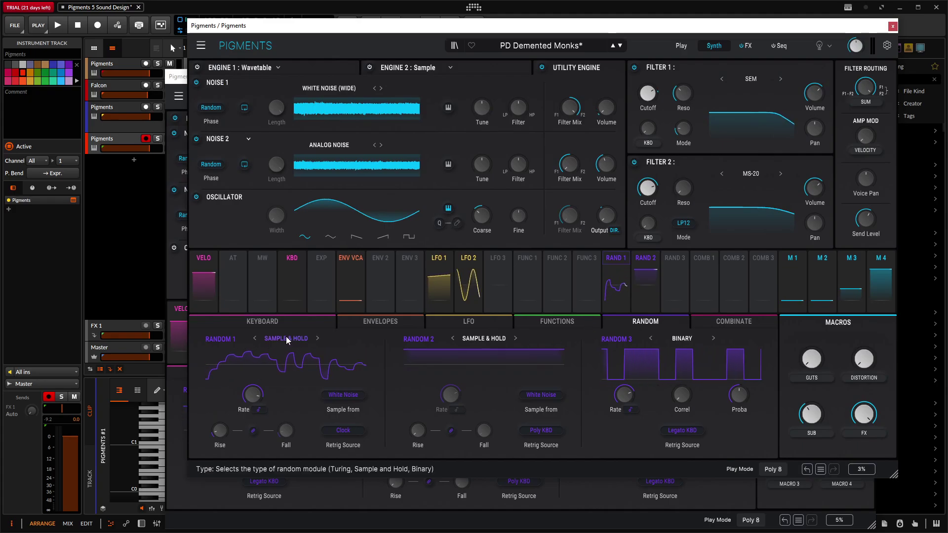
left_click(177, 390)
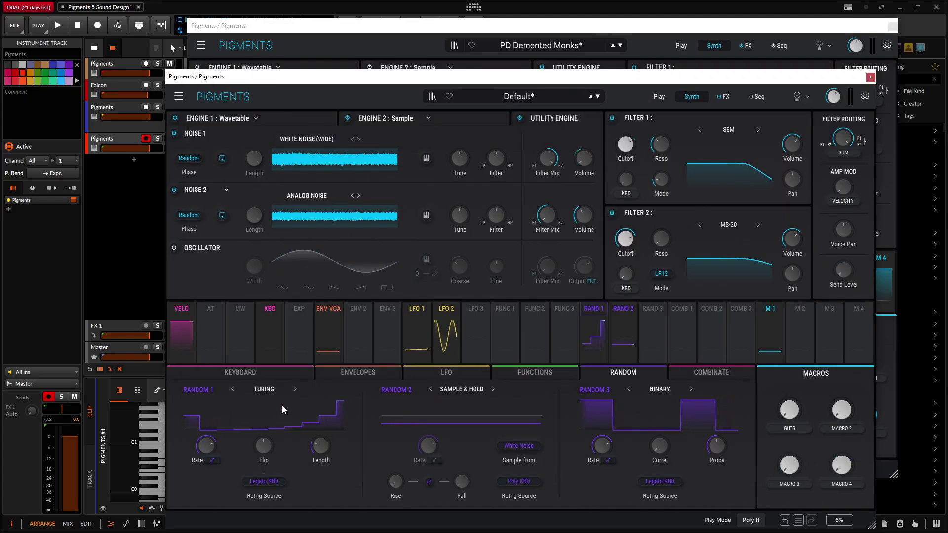
left_click(321, 446)
left_click(332, 448)
left_click(321, 481)
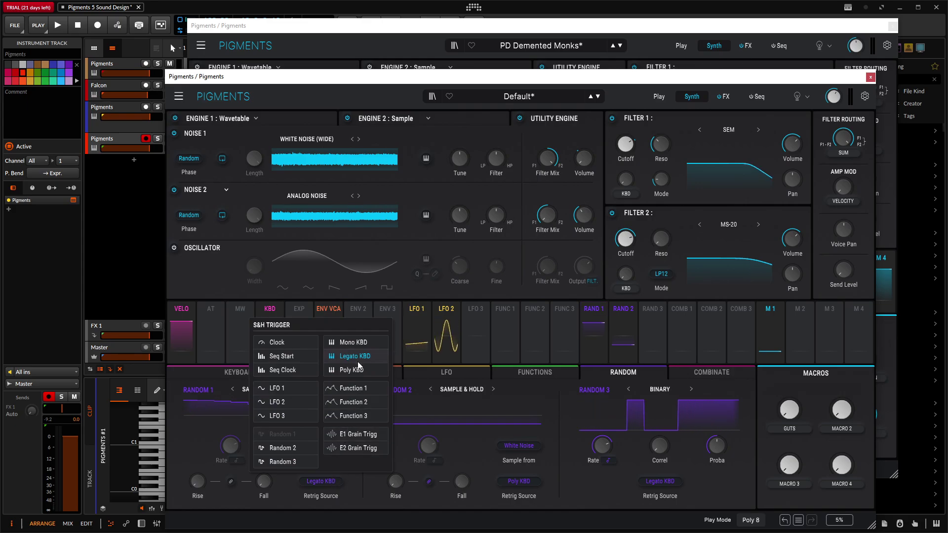
left_click(299, 341)
Step: Link Random 1's rise and fall in the Default patch and match their times to PD Demented Monks
left_click(254, 67)
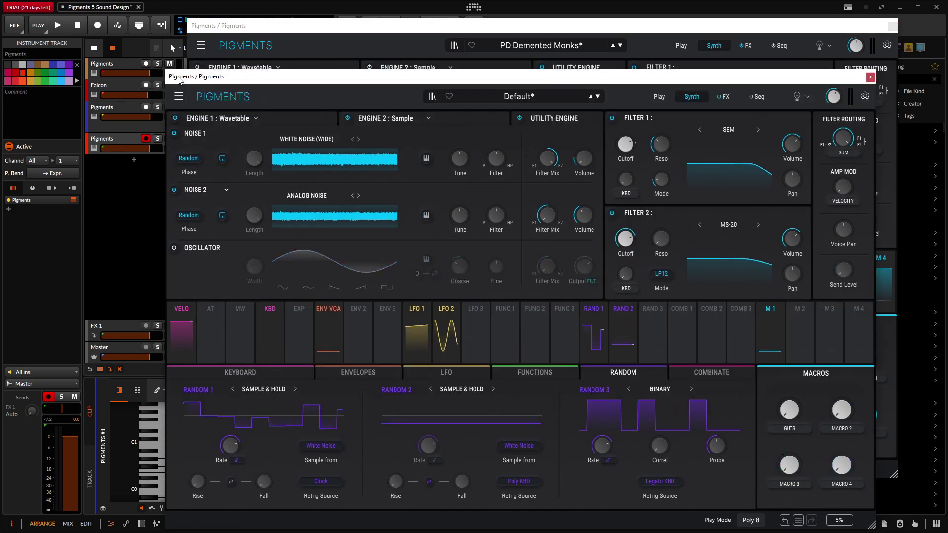
left_click(227, 489)
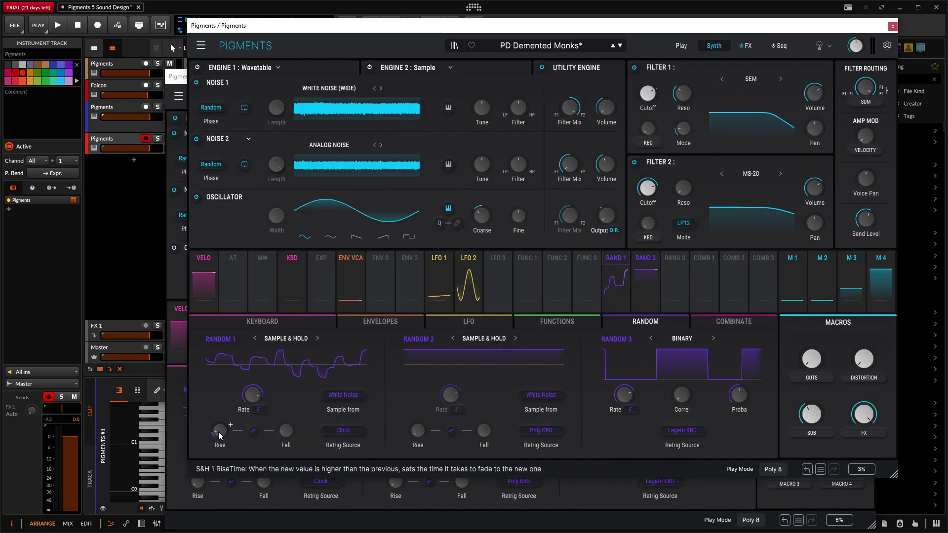
left_click(181, 79)
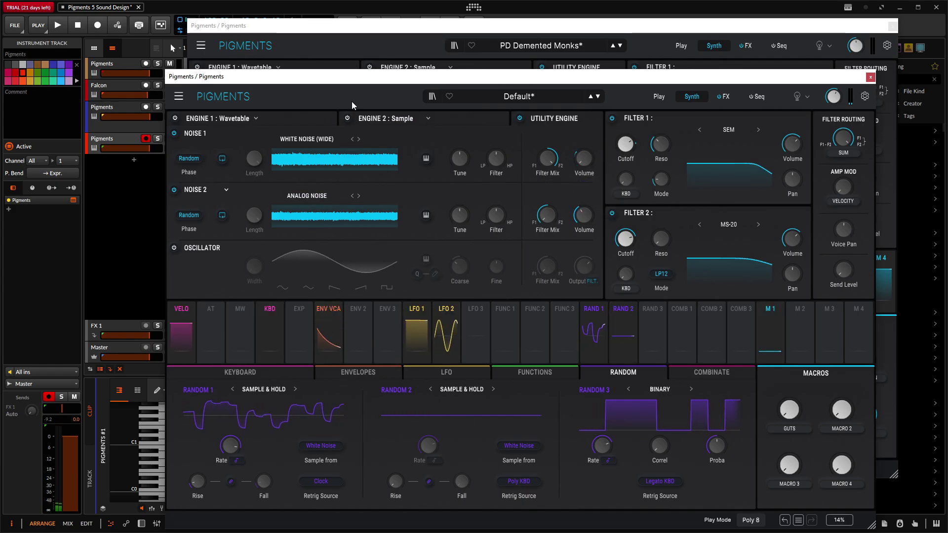
Step: Match the Default patch's Noise 2 volume to the -7.75 dB used in PD Demented Monks
left_click_drag(469, 79, 441, 234)
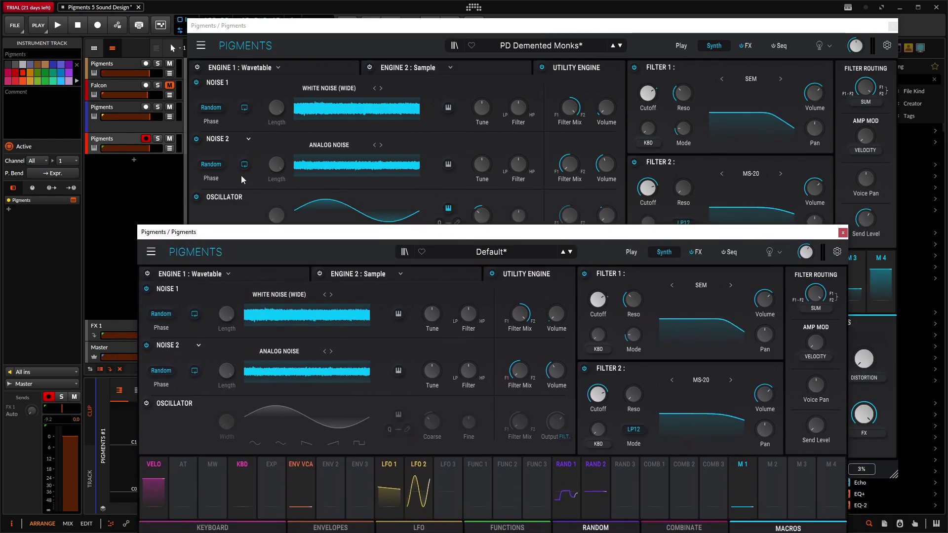
mouse_move(606, 170)
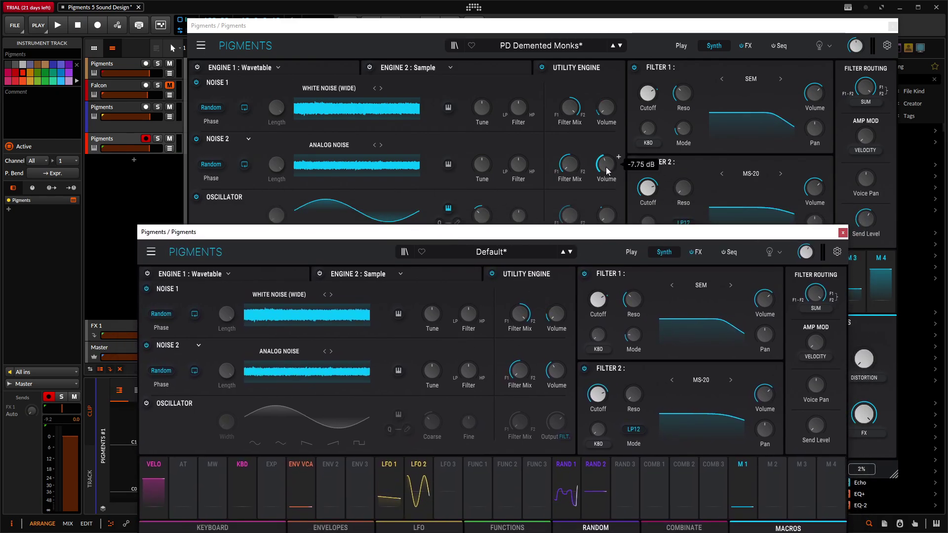
mouse_move(556, 379)
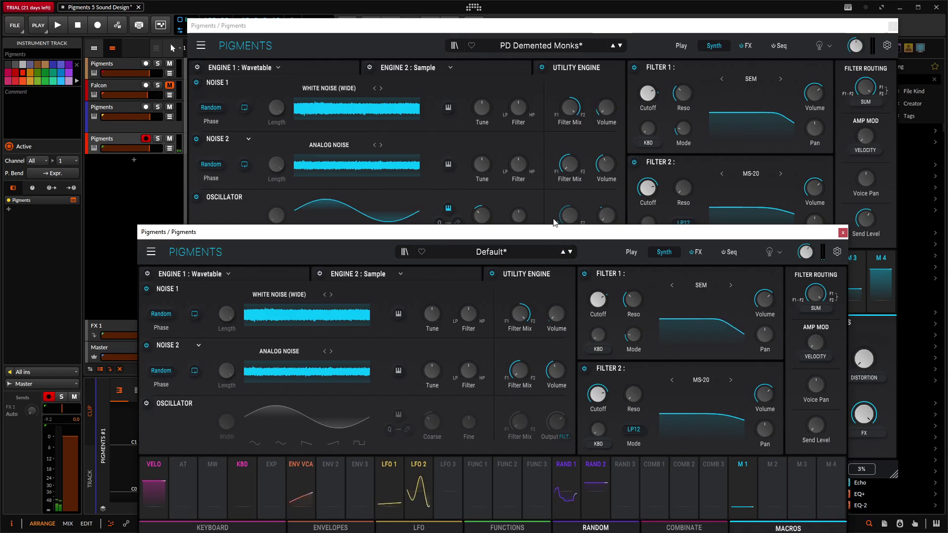
left_click_drag(554, 231, 581, 130)
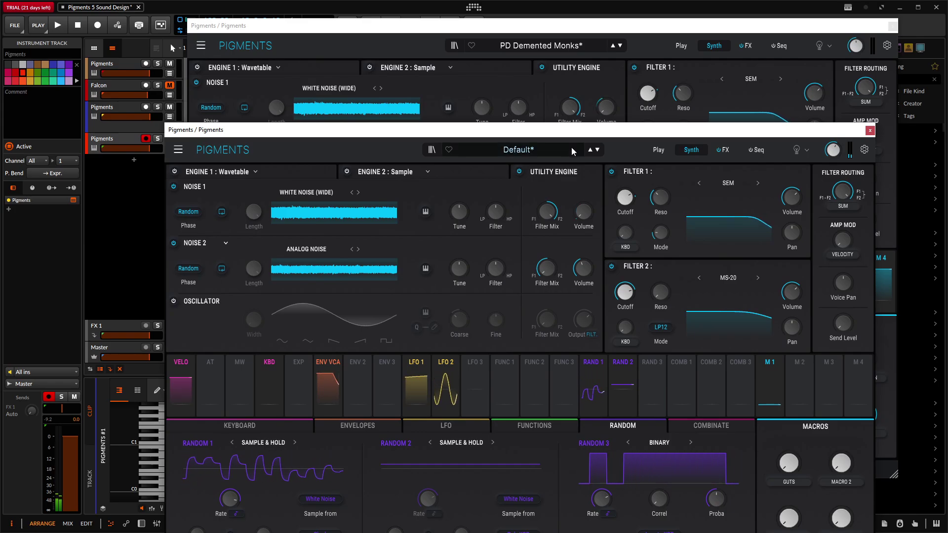
Step: Turn on the Default patch's utility oscillator and switch its output routing from the filters to direct, as in PD Demented Monks
left_click_drag(572, 132, 616, 81)
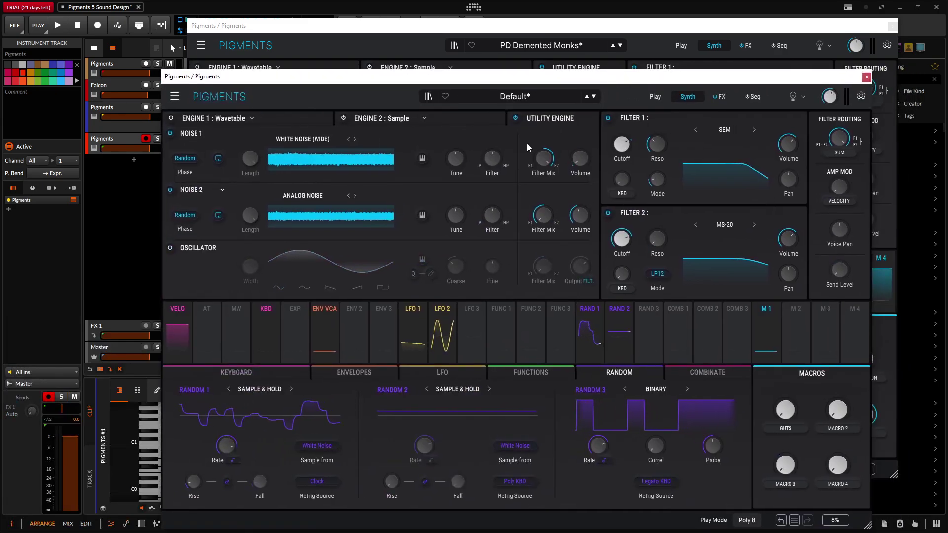
left_click(168, 250)
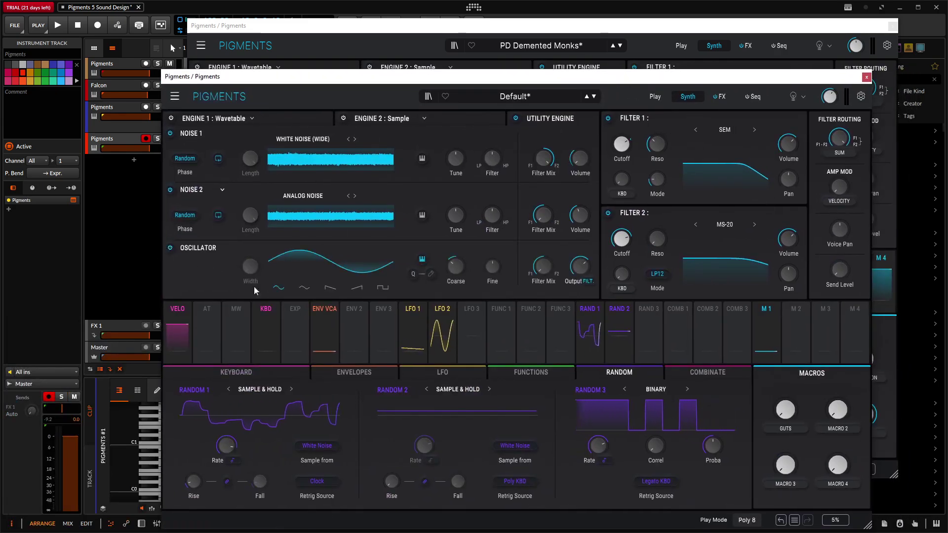
left_click(587, 280)
left_click(563, 350)
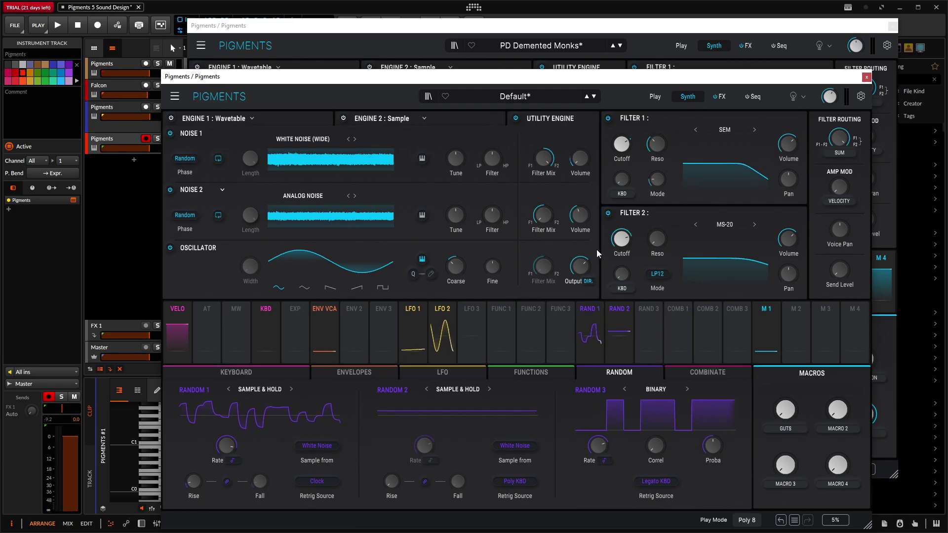
Step: Modulate the Default patch's oscillator output with Macro 3 and name that macro Sub
mouse_move(592, 258)
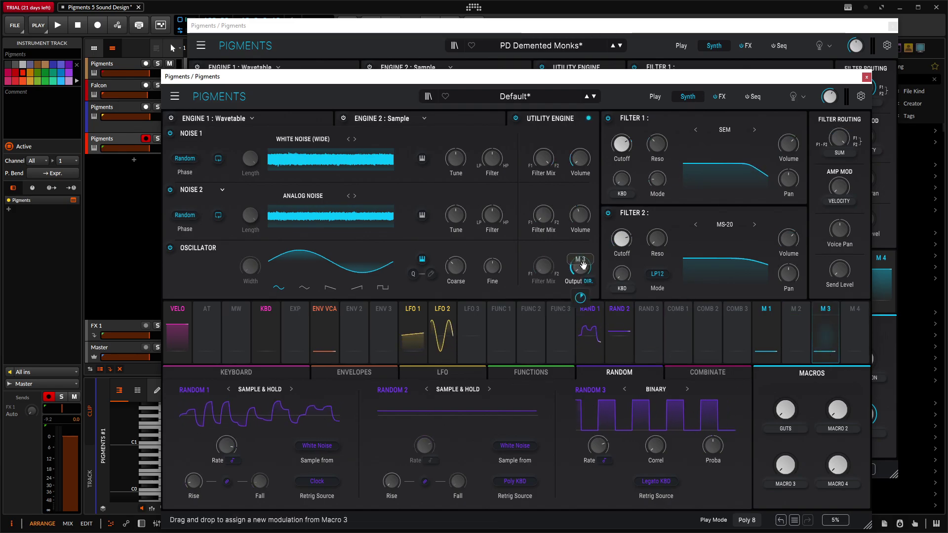
left_click_drag(724, 78, 649, 77)
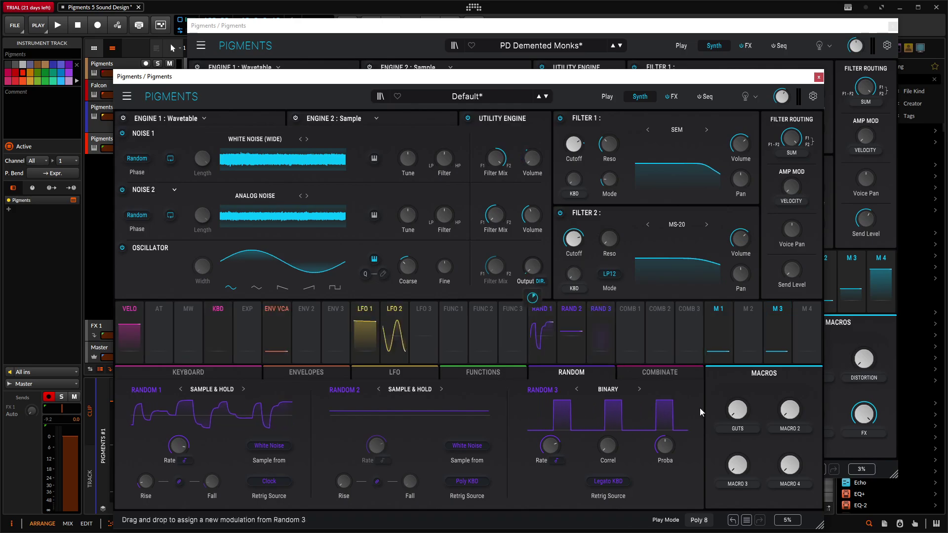
left_click(742, 488)
type("sub")
key("Return")
left_click(726, 474)
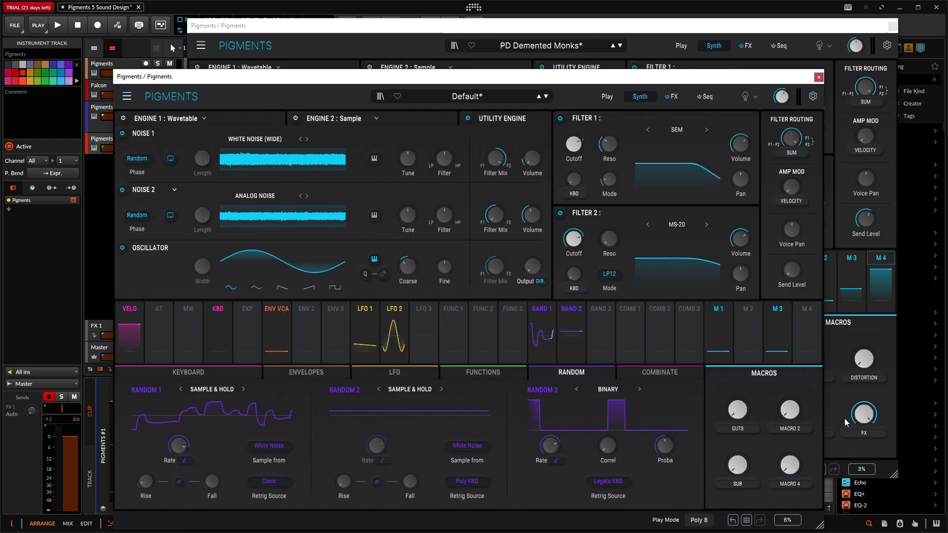
Step: Raise the Default patch's Sub macro and compare the patch's sound with PD Demented Monks
left_click_drag(736, 465, 737, 431)
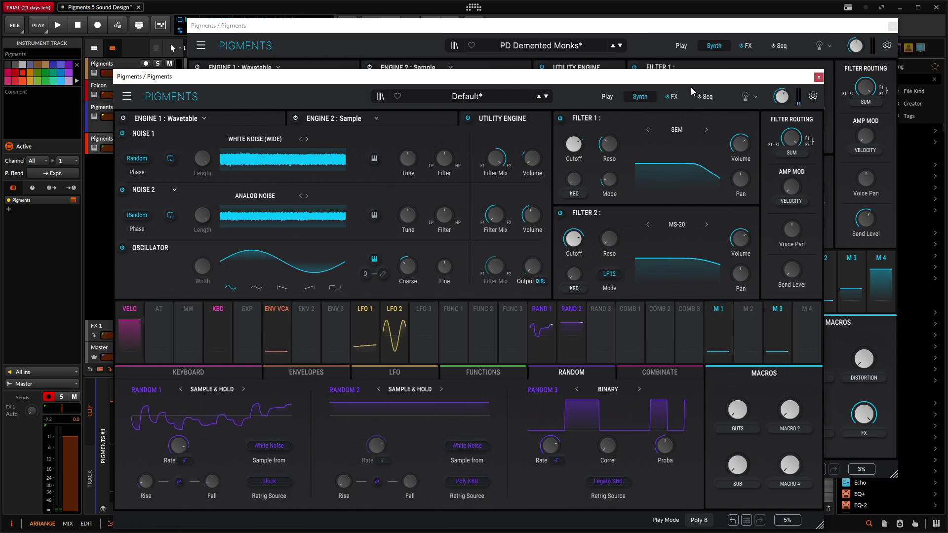
left_click_drag(691, 76, 631, 68)
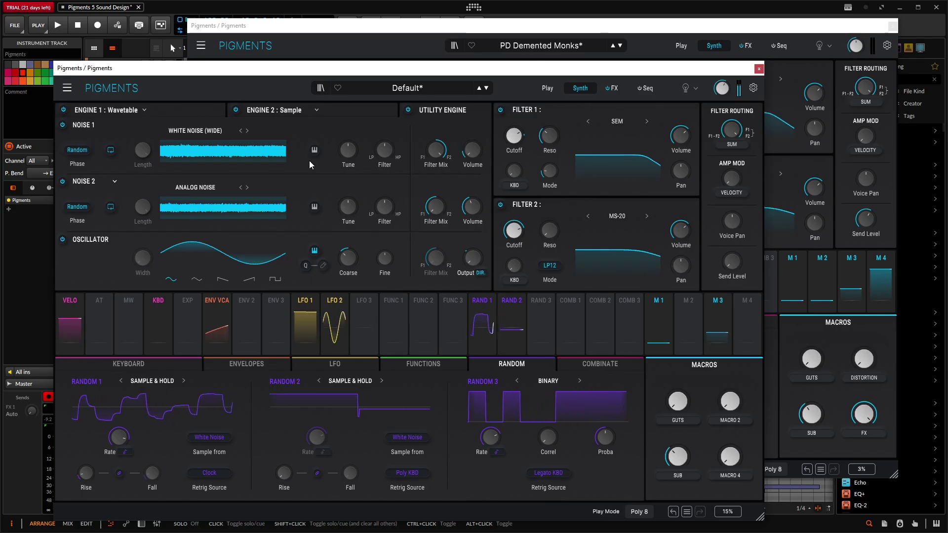
left_click_drag(384, 72, 526, 81)
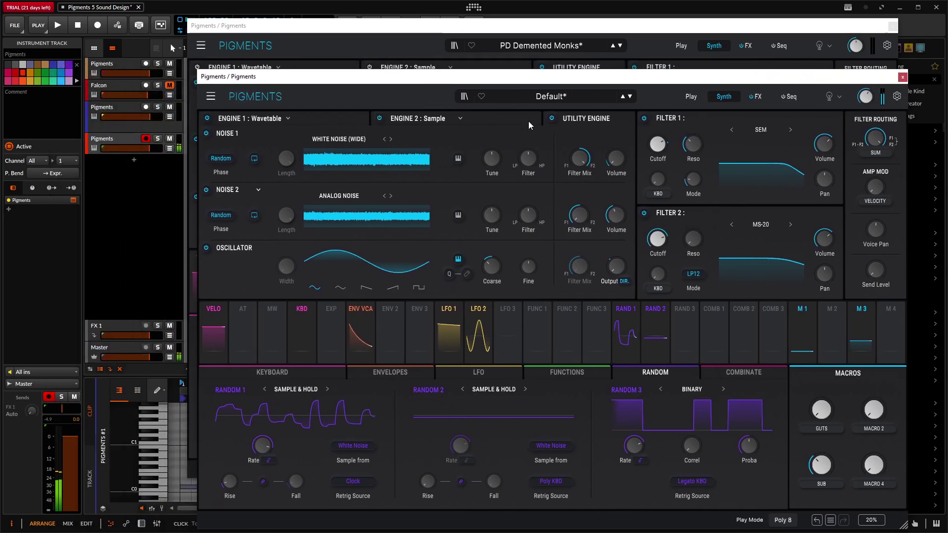
left_click(105, 114)
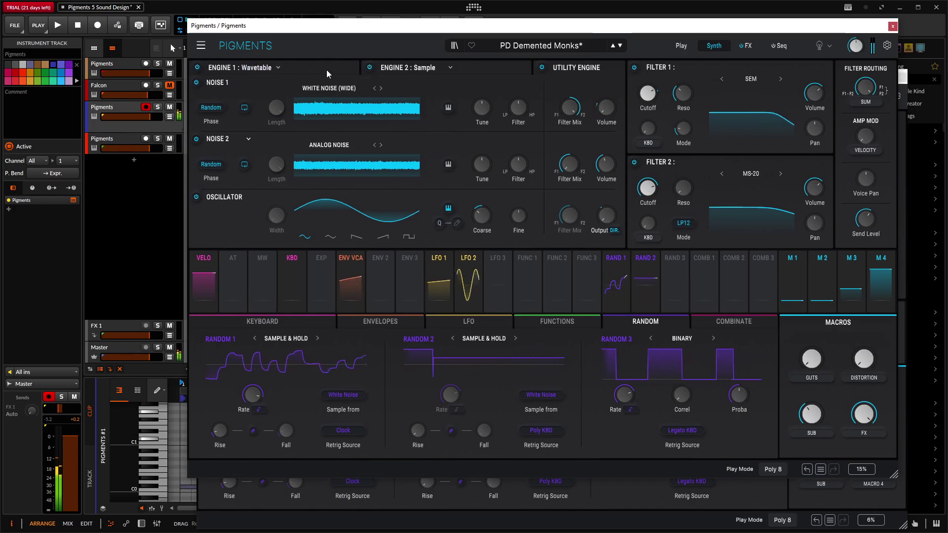
left_click(126, 142)
left_click(129, 110)
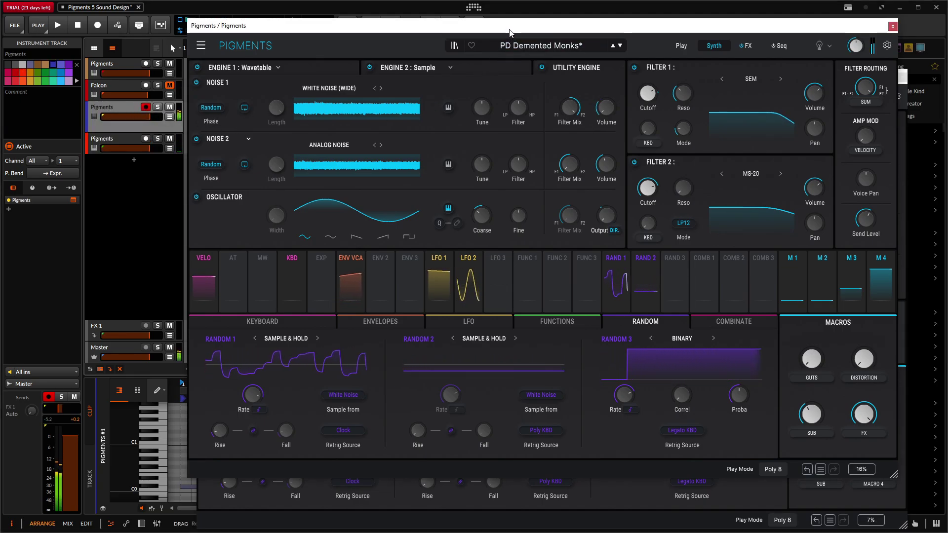
Step: Show the effects of both patches and switch on the FX A bus in PD Demented Monks
left_click_drag(499, 26, 394, 65)
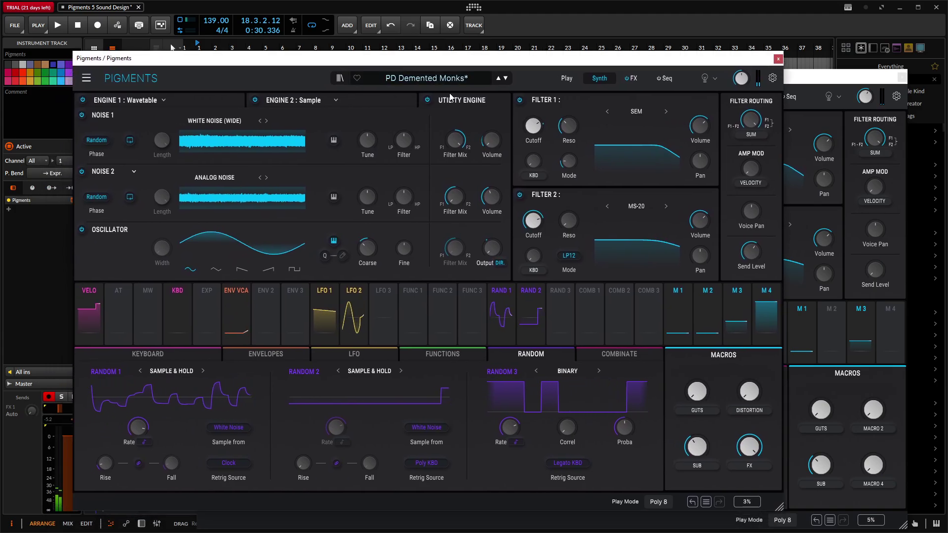
left_click(810, 79)
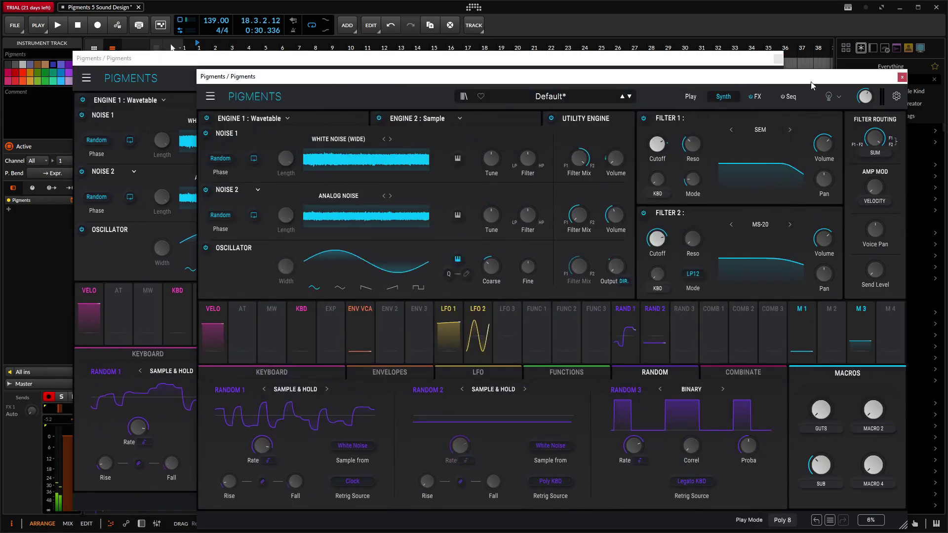
left_click(757, 96)
left_click(182, 67)
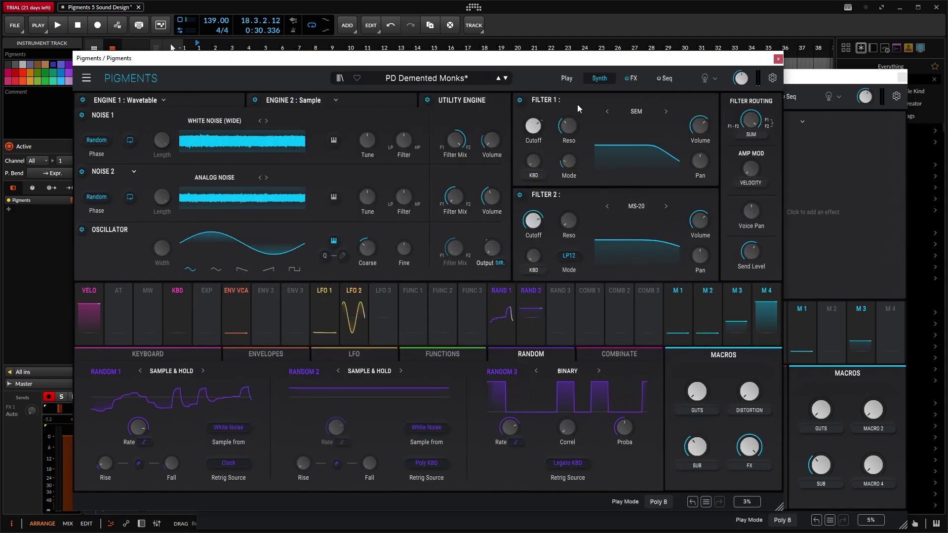
left_click(631, 78)
left_click(625, 72)
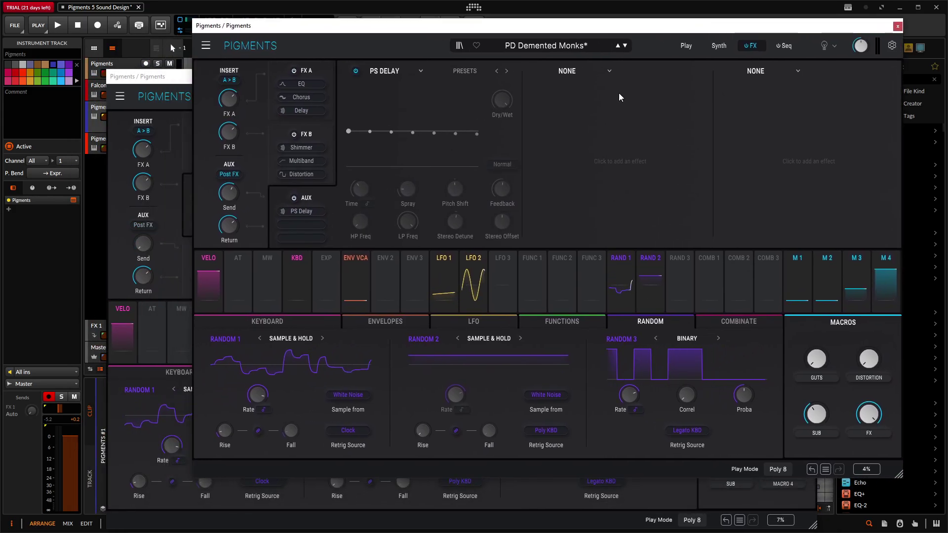
left_click(311, 69)
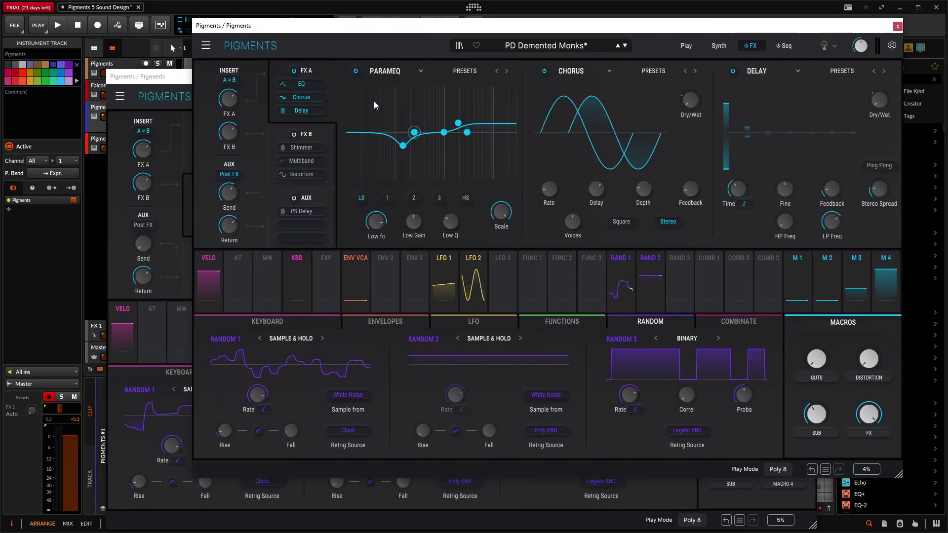
Step: Replace the Delay in the Default patch's first FX A slot with Param EQ
left_click(174, 85)
left_click(219, 122)
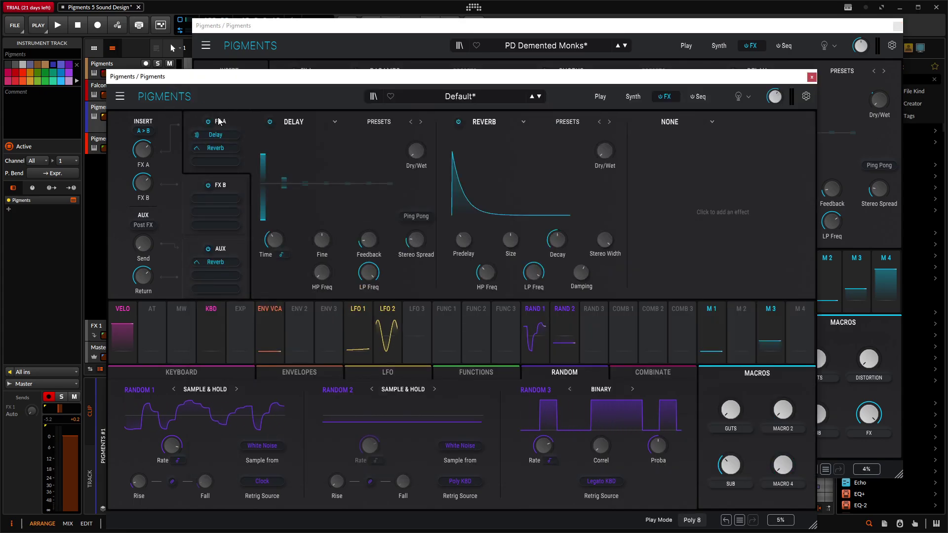
left_click_drag(351, 79, 388, 168)
left_click(340, 206)
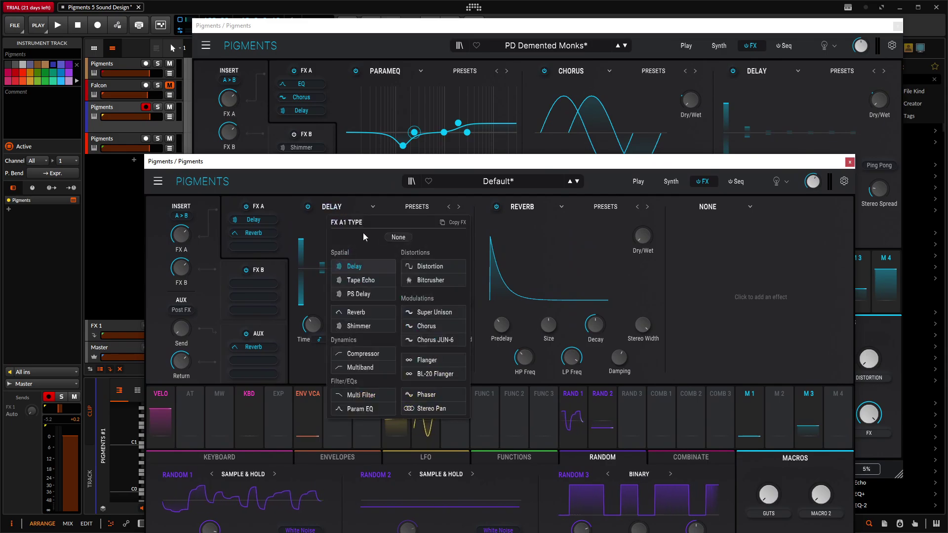
left_click(360, 409)
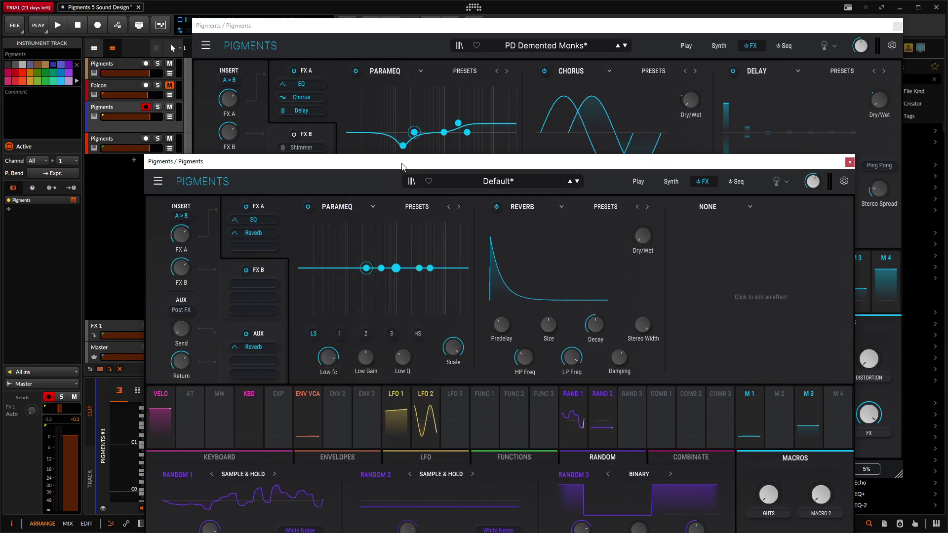
Step: Lower the Default patch's EQ Peak 1 frequency to match PD Demented Monks and set its gain to -4.20 dB
left_click_drag(402, 166, 411, 228)
left_click(403, 146)
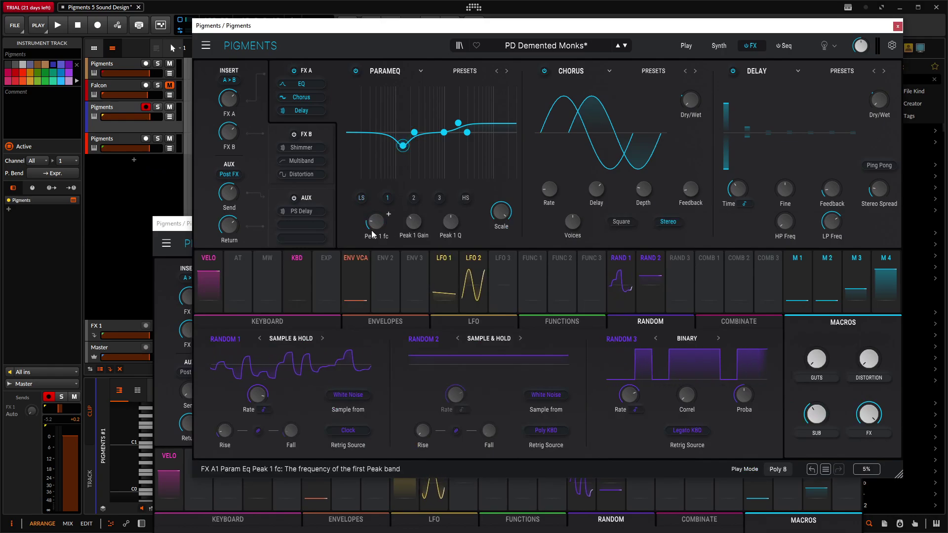
left_click(191, 226)
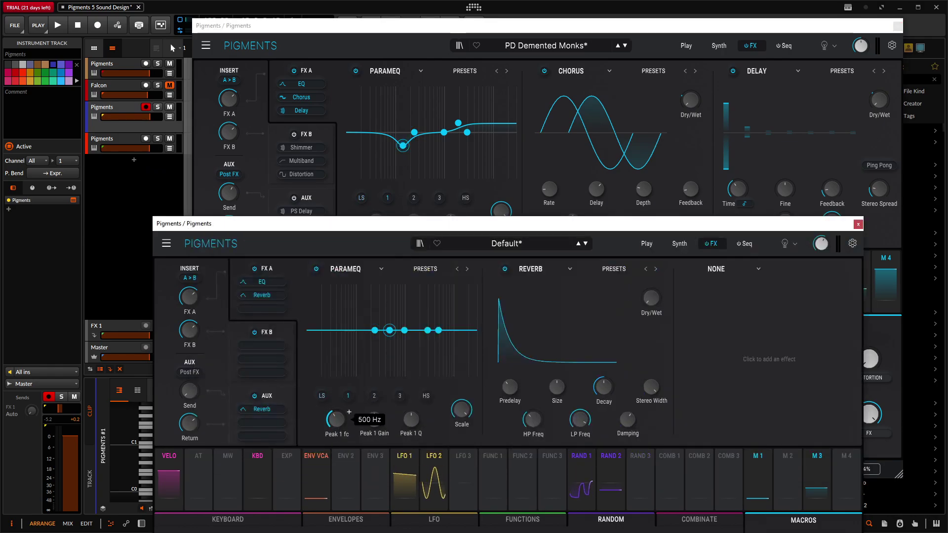
left_click_drag(335, 420, 335, 430)
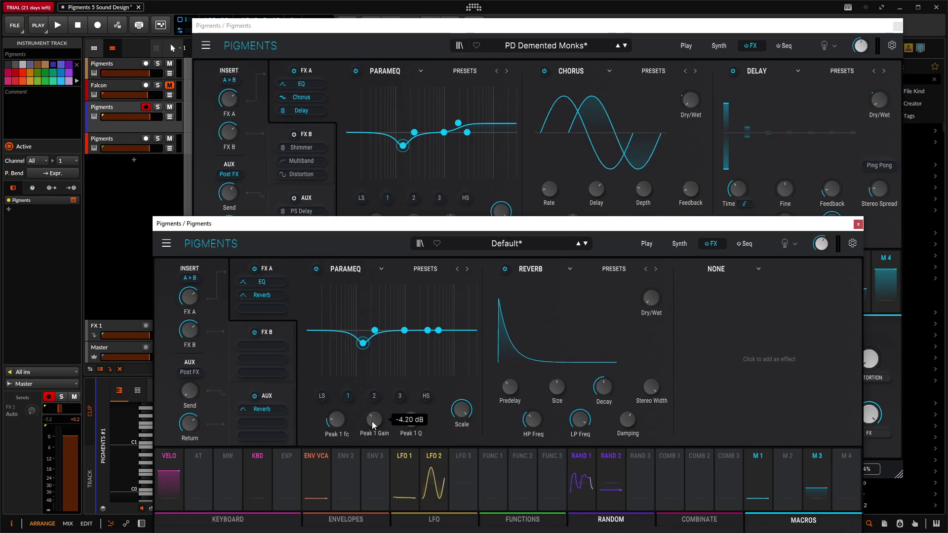
Step: Set the Default patch's EQ high-shelf frequency to about 1946 Hz, using the PD Demented Monks high shelf as reference
left_click(450, 48)
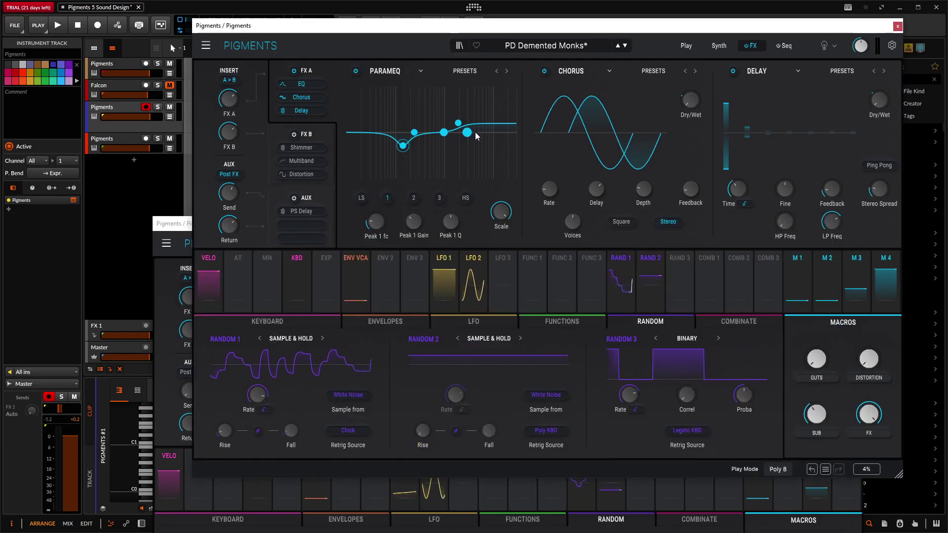
left_click(413, 132)
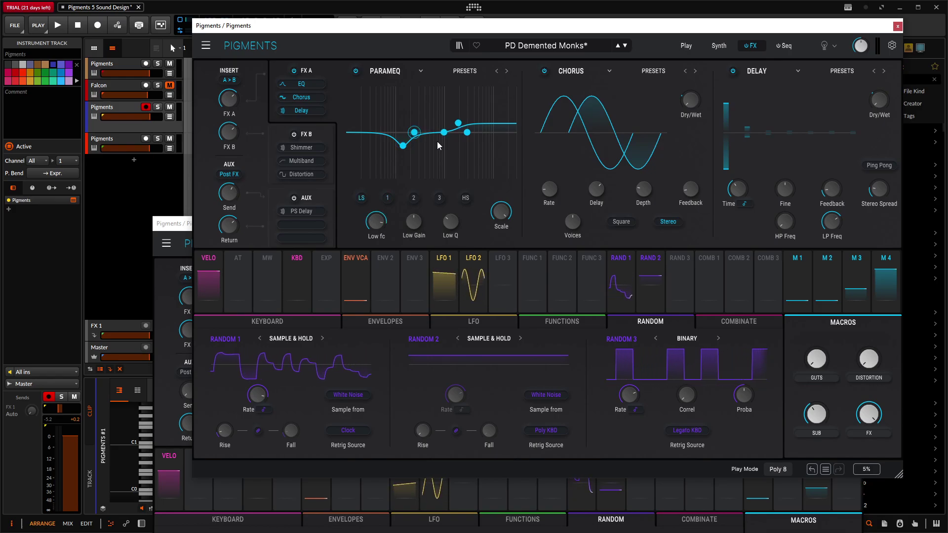
left_click(457, 124)
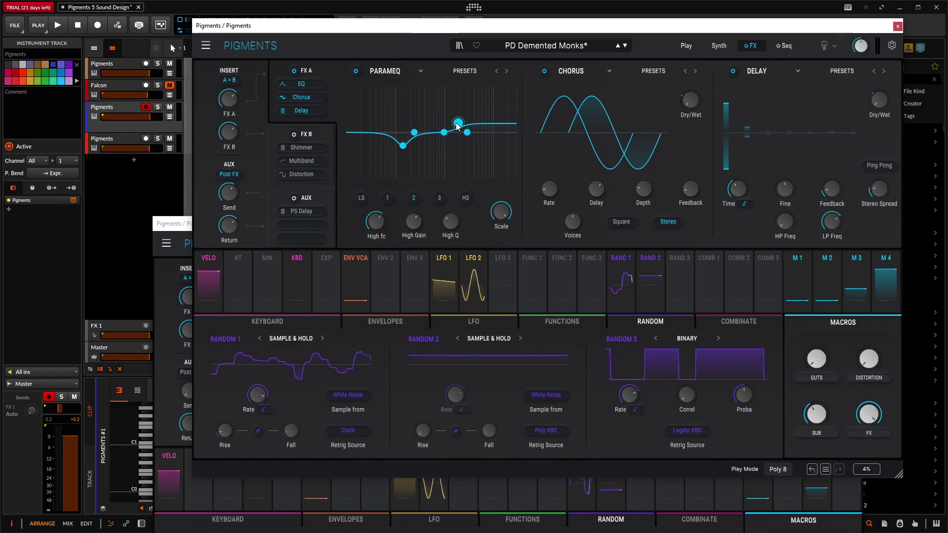
mouse_move(380, 229)
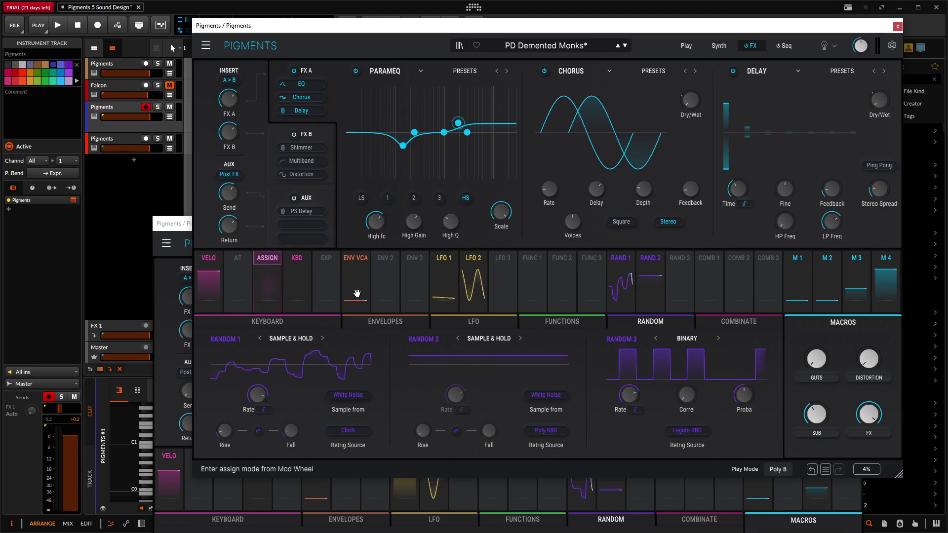
left_click_drag(172, 224, 184, 193)
left_click(437, 365)
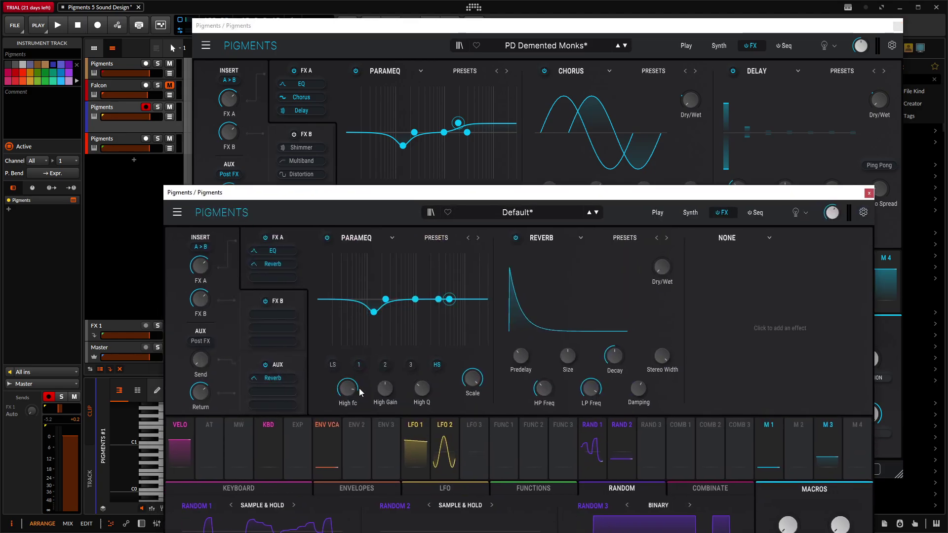
left_click_drag(347, 388, 359, 381)
scroll(360, 380, "up", 5)
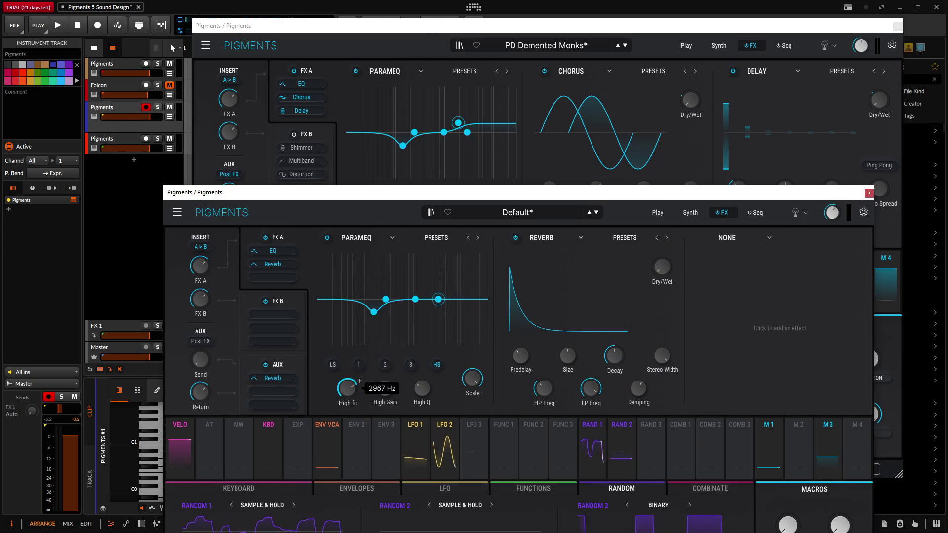
left_click(375, 176)
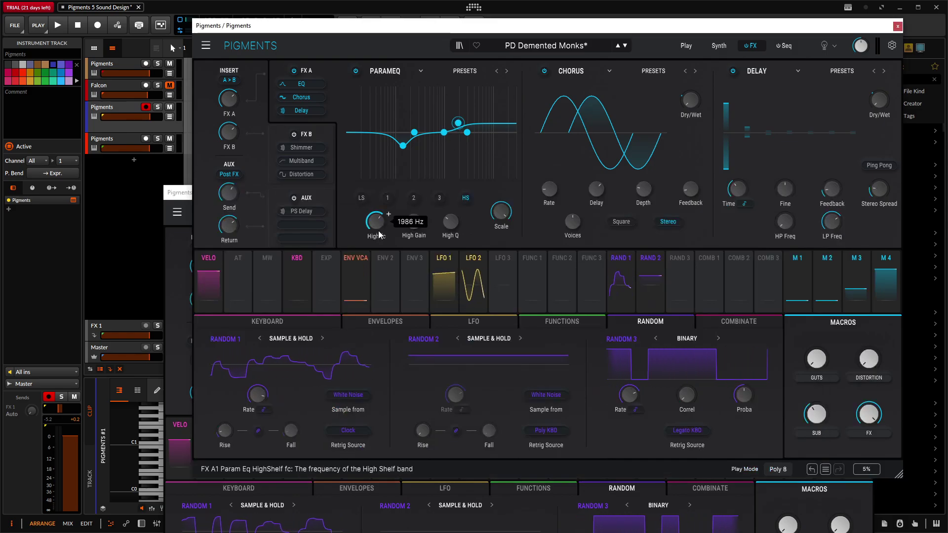
left_click(189, 196)
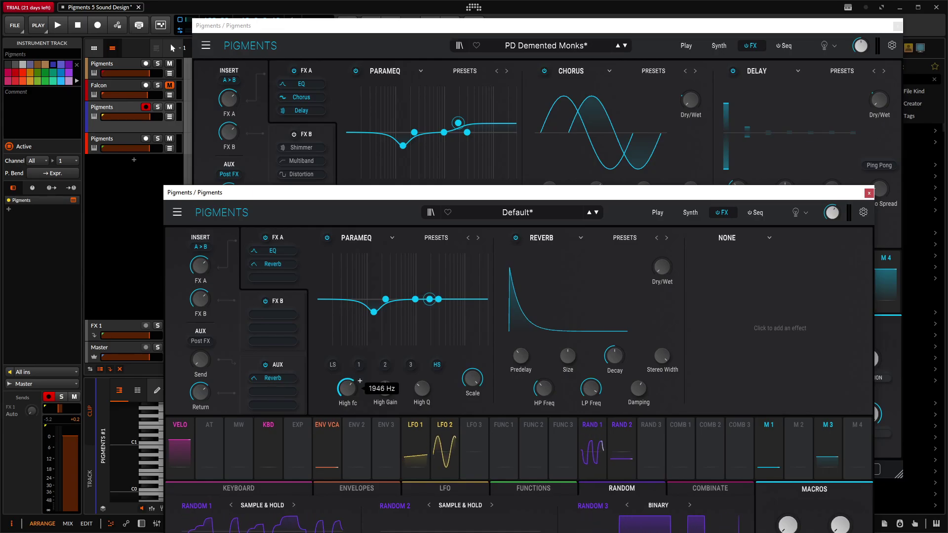
Step: Raise the Default patch's EQ high-shelf gain, following the high-shelf boost in PD Demented Monks
left_click(503, 27)
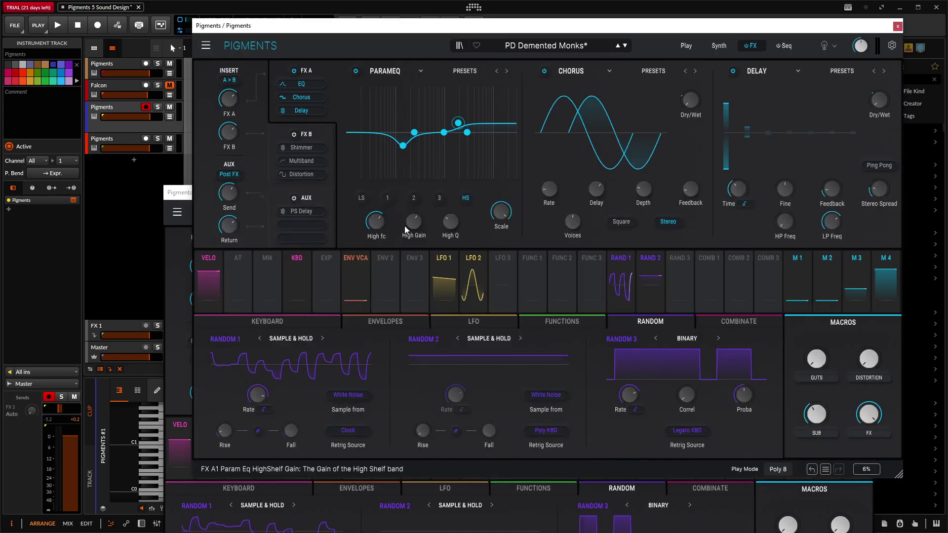
mouse_move(411, 229)
left_click(391, 405)
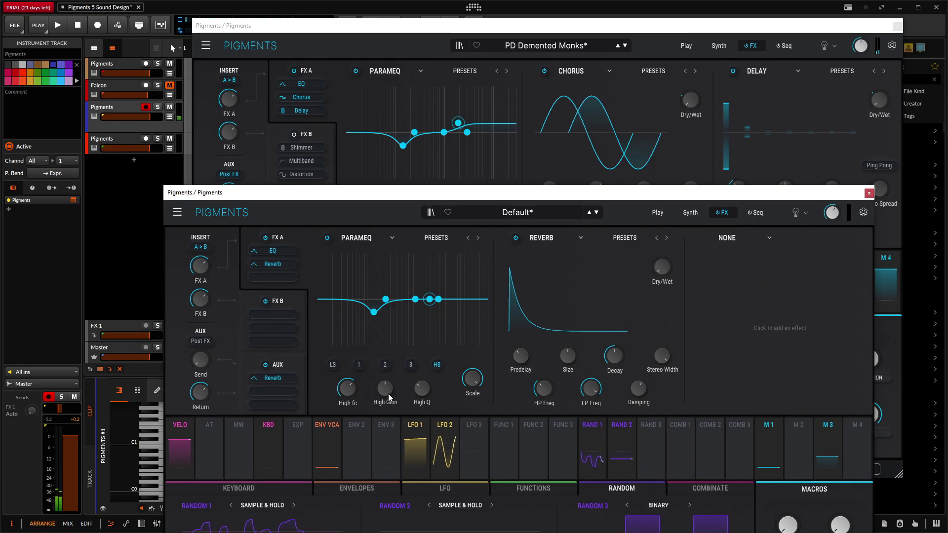
left_click_drag(387, 396, 387, 384)
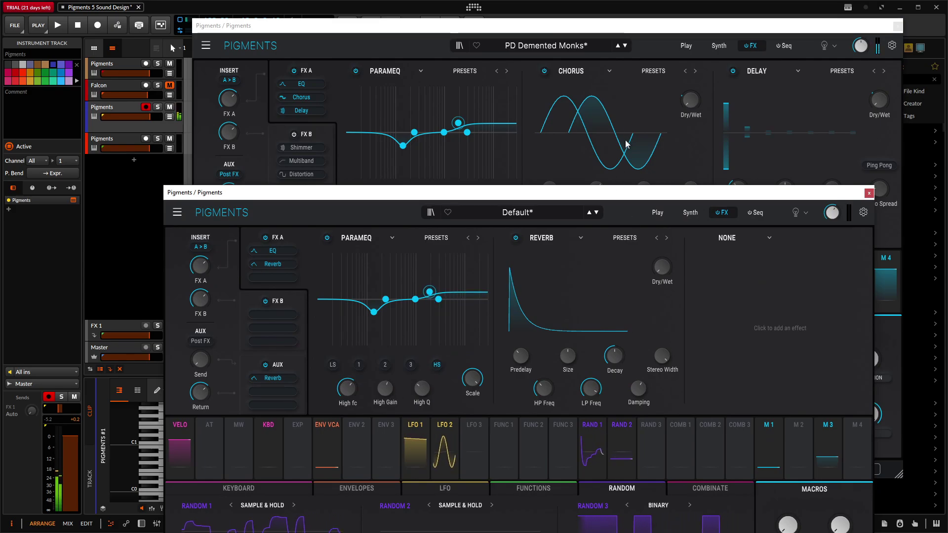
Step: Replace the Reverb in the Default patch's second FX A slot with Chorus
left_click_drag(628, 195, 591, 220)
left_click(513, 264)
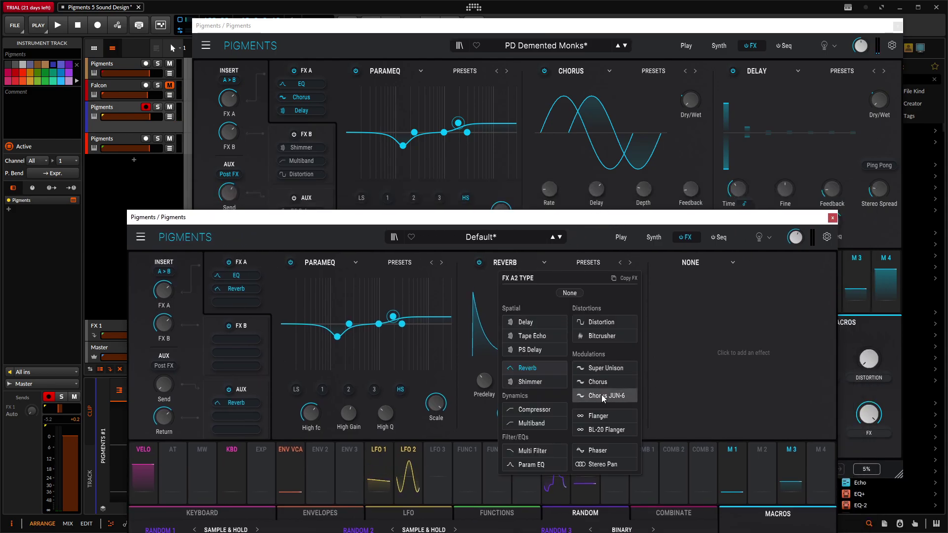
left_click(613, 383)
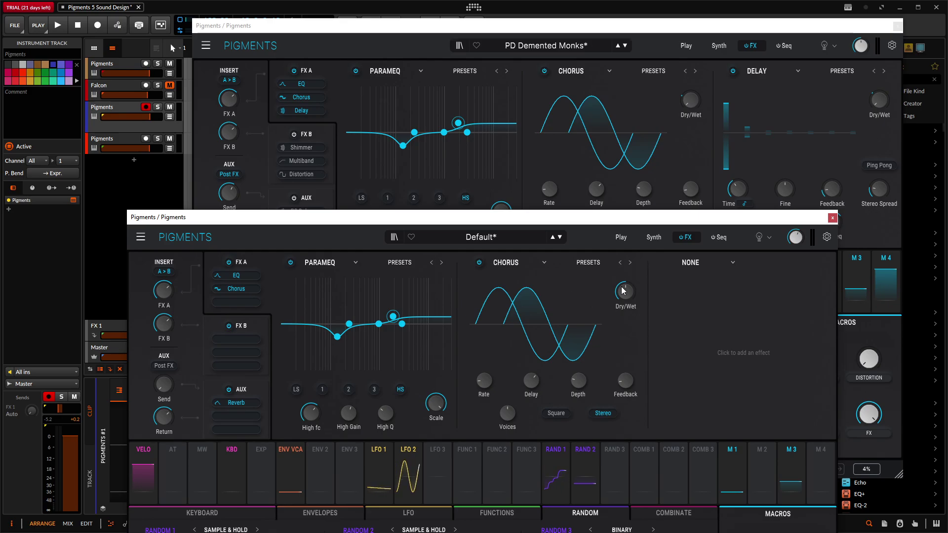
Step: Lower the Default patch's Chorus Dry/Wet to match PD Demented Monks and compare the sound with Chorus bypassed and enabled
left_click_drag(627, 219, 588, 276)
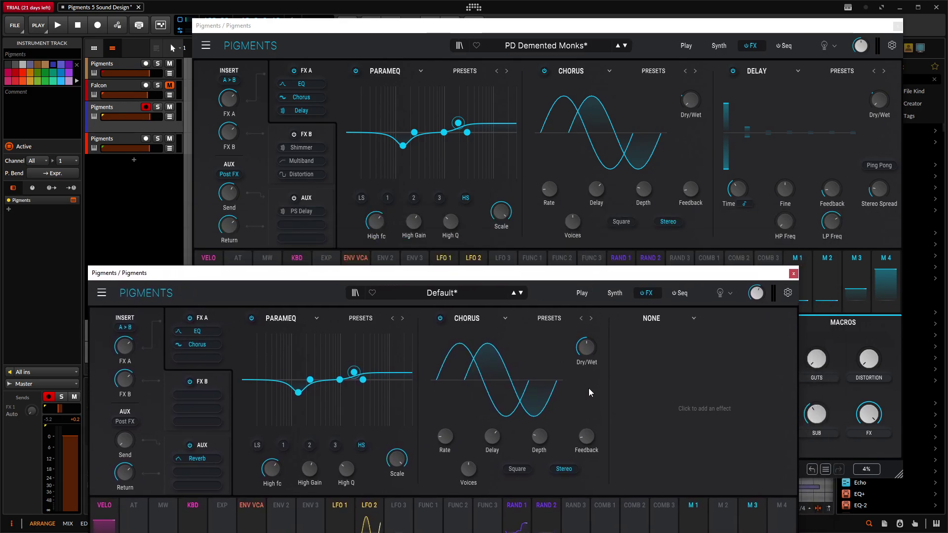
mouse_move(689, 129)
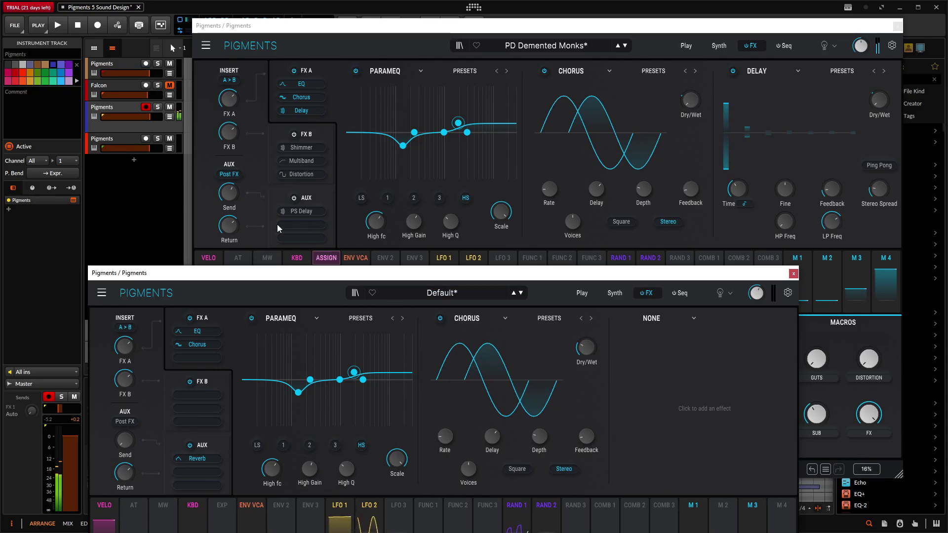
left_click(428, 272)
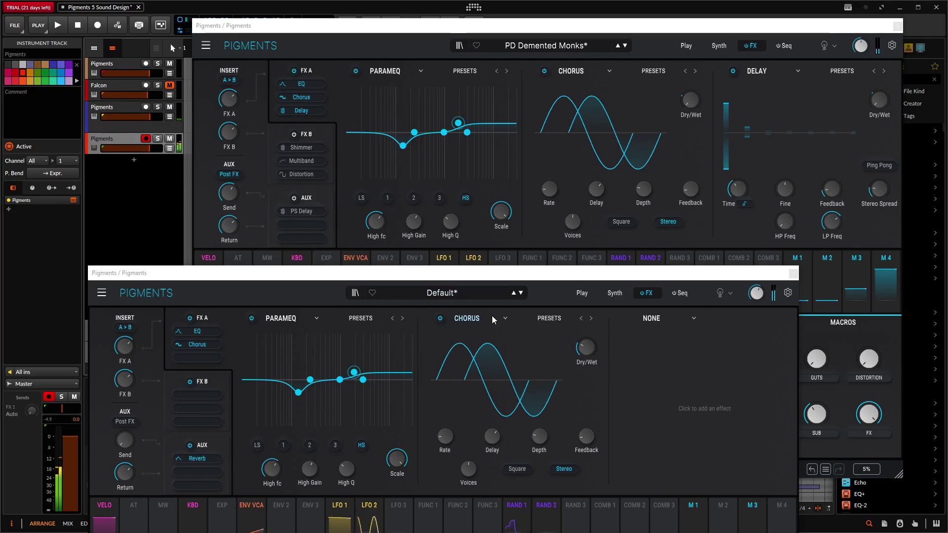
left_click(440, 318)
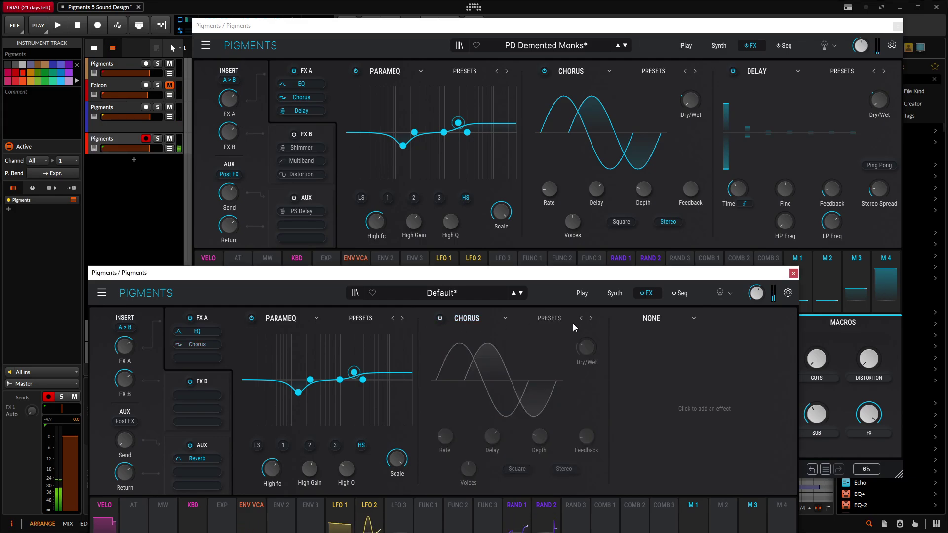
left_click(441, 319)
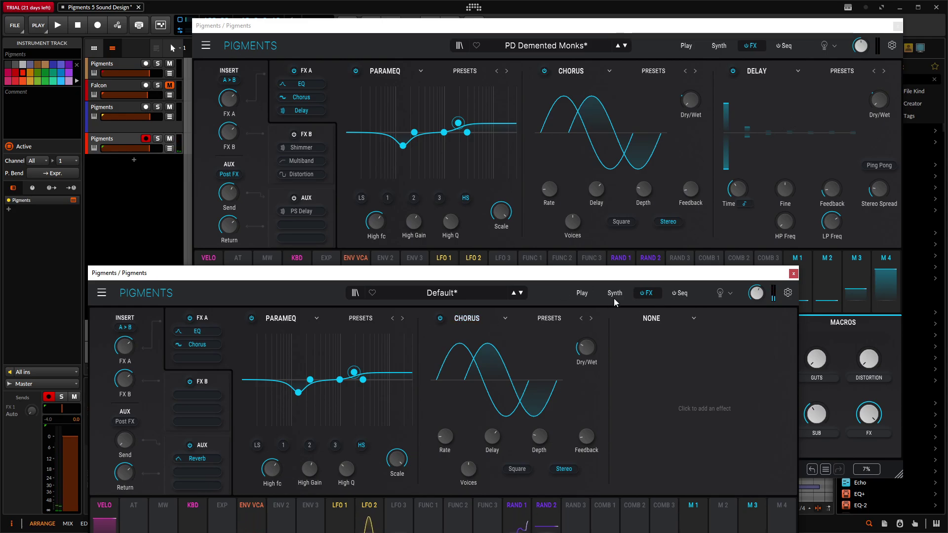
Step: Add Delay to the Default patch's third FX A slot, raise its HP Freq and set its Dry/Wet to 34 %
left_click(658, 321)
left_click(683, 379)
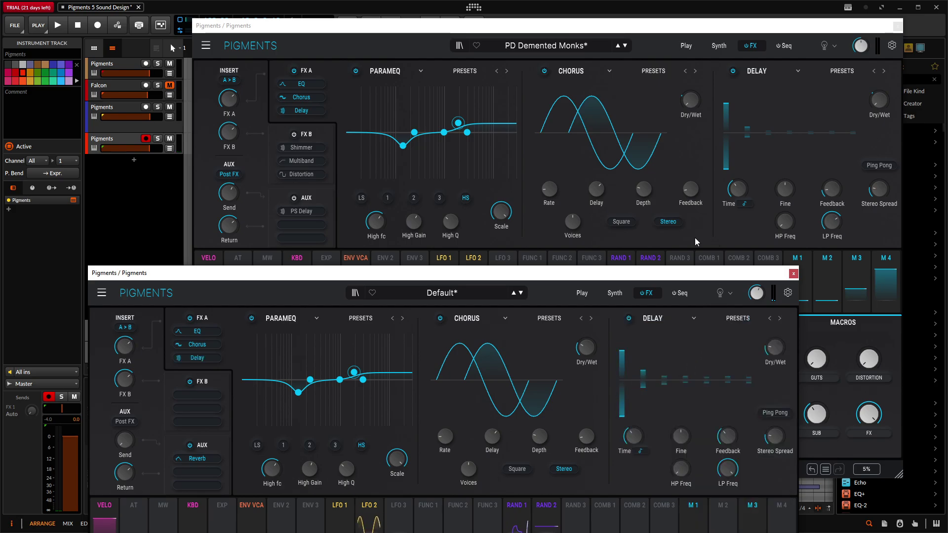
left_click_drag(671, 276, 596, 166)
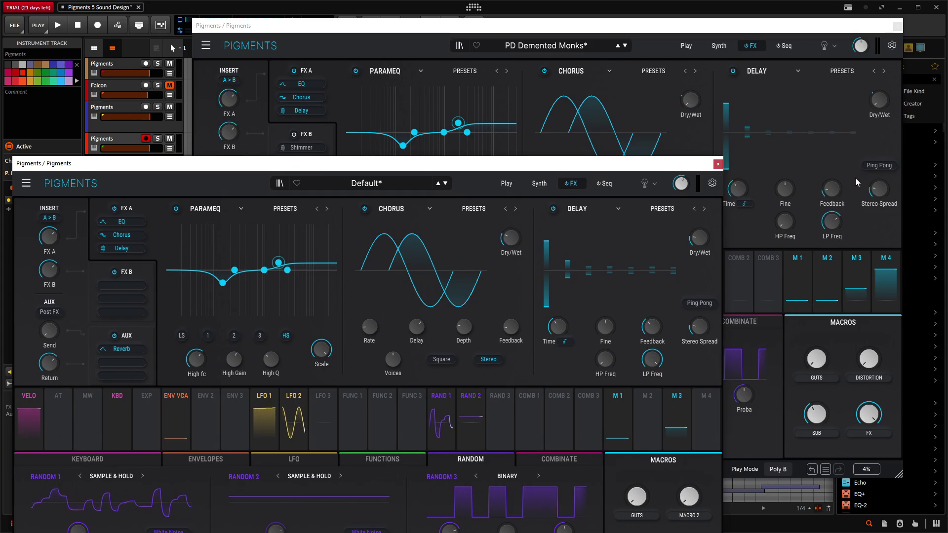
mouse_move(617, 351)
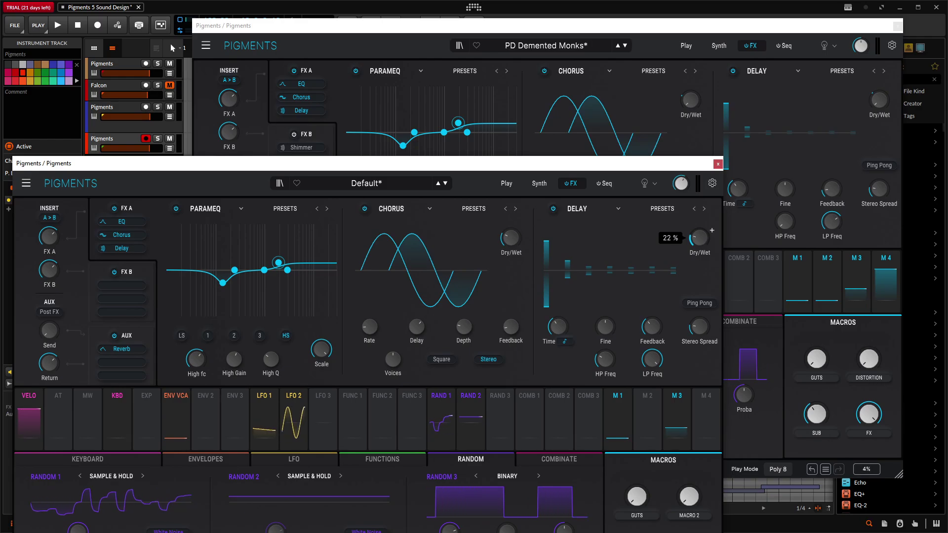
scroll(698, 237, "up", 1)
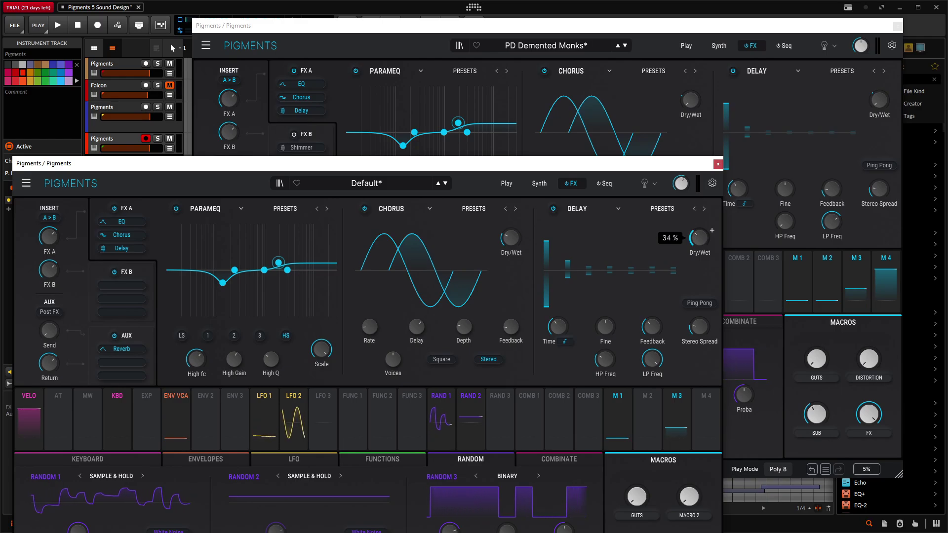
Step: Show the FX B bus in both patches and add Shimmer to the Default patch's first FX B slot
left_click_drag(415, 170, 600, 130)
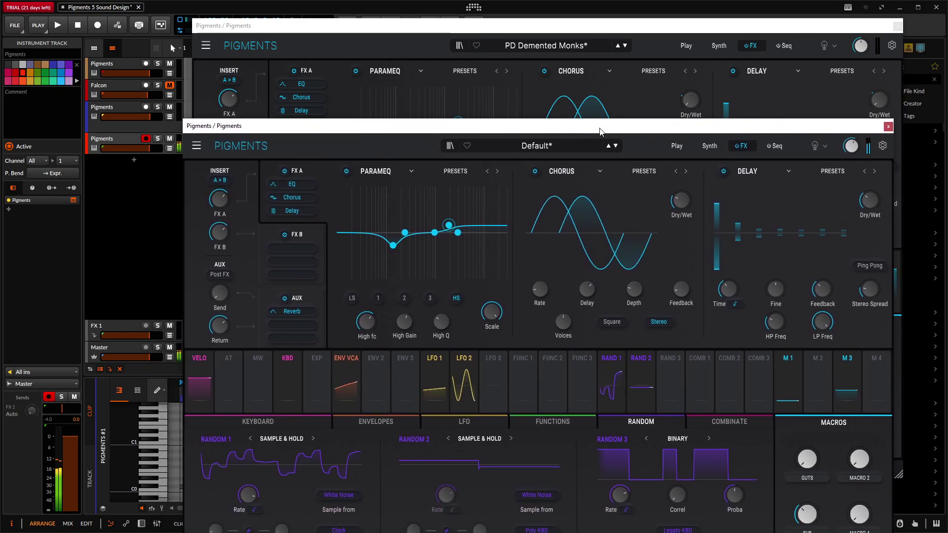
left_click(318, 234)
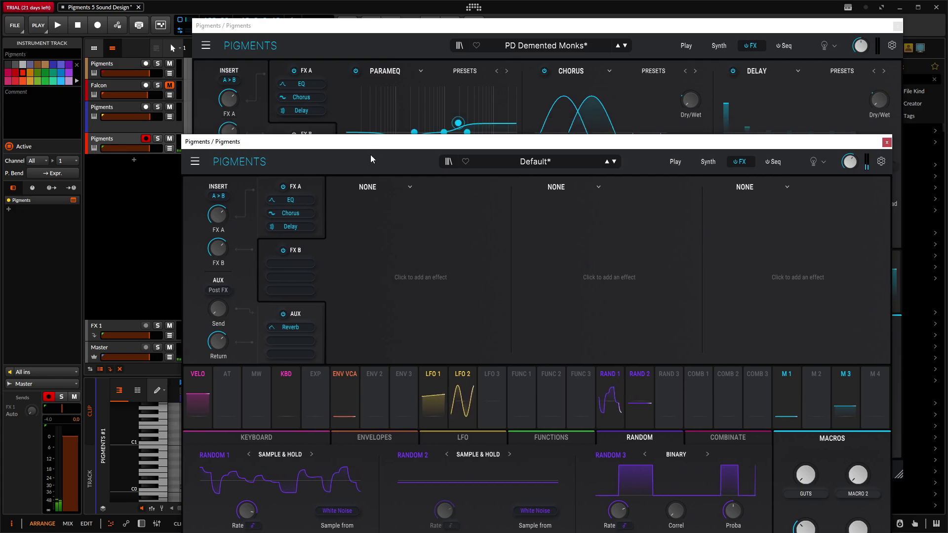
left_click_drag(370, 155, 355, 275)
left_click(314, 138)
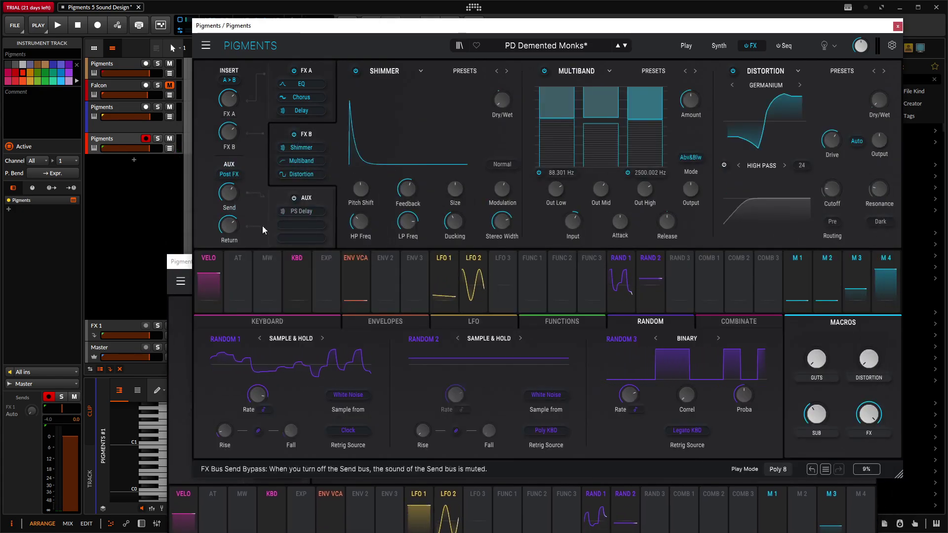
left_click(179, 261)
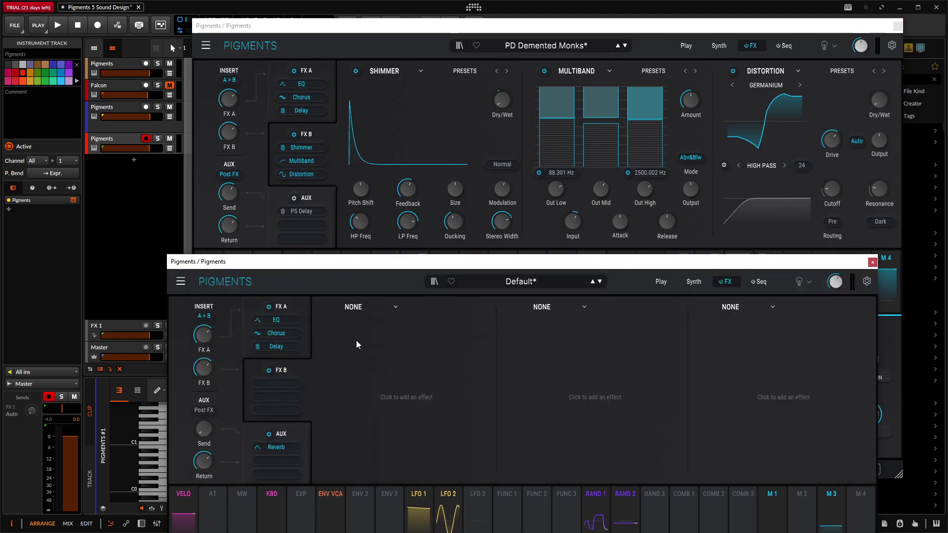
left_click(361, 323)
left_click(376, 427)
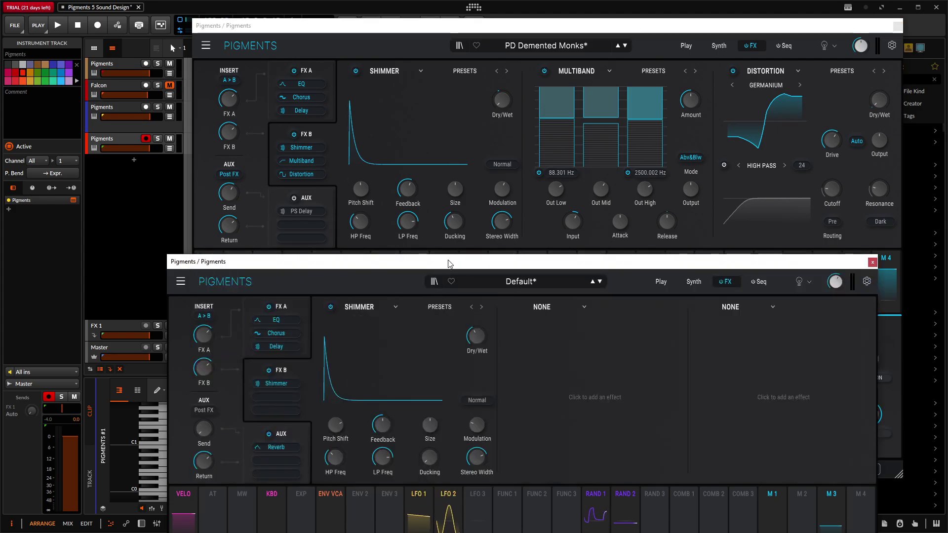
Step: Match the Default patch's Shimmer to PD Demented Monks, with Pitch Shift at -1.00 st and adjusted Feedback and Ducking
mouse_move(502, 128)
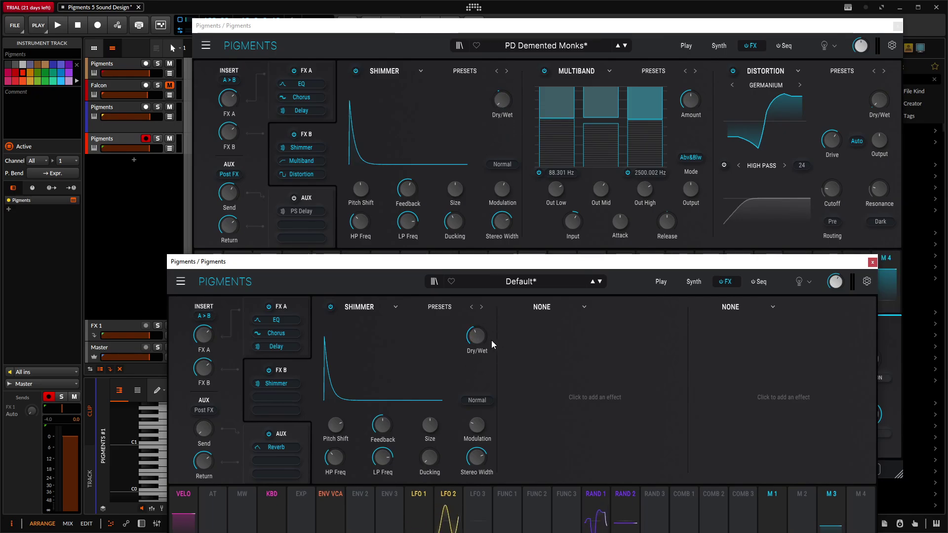
mouse_move(485, 339)
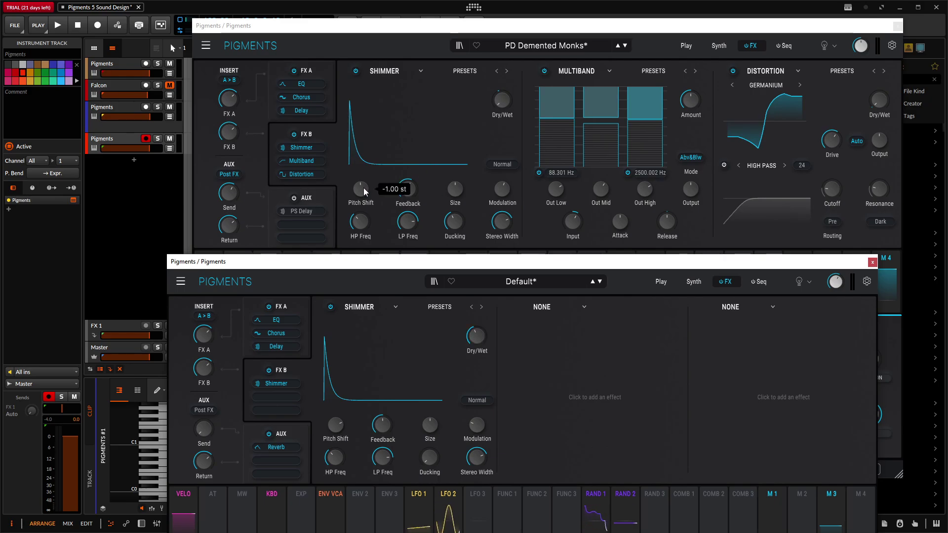
mouse_move(335, 425)
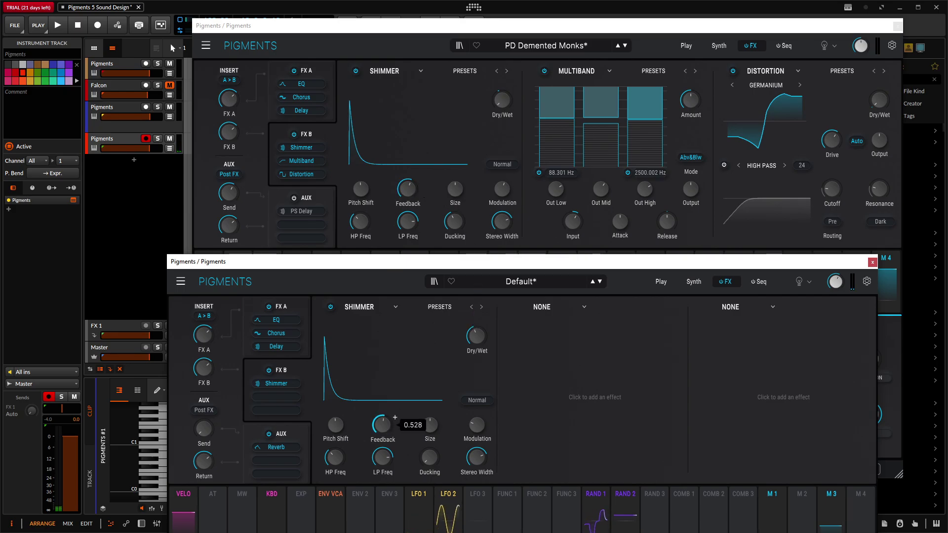
left_click_drag(394, 417, 394, 417)
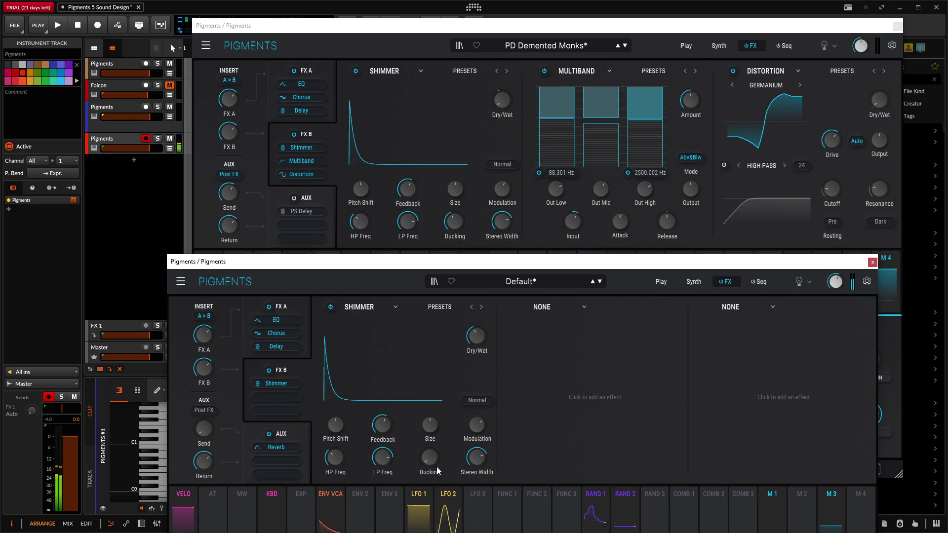
left_click_drag(430, 457, 430, 446)
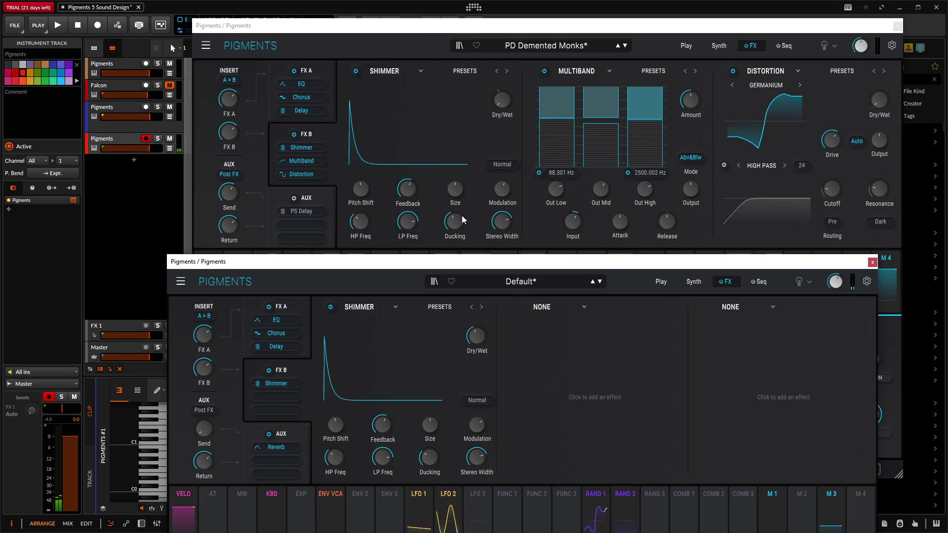
Step: Add Multiband to the Default patch's second FX B slot and adjust its band thresholds to match PD Demented Monks
left_click(542, 307)
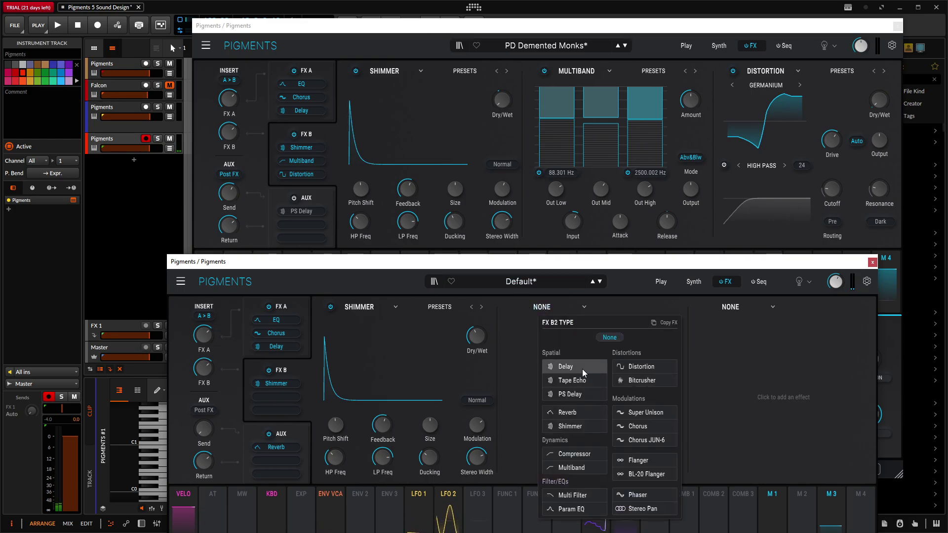
left_click(581, 466)
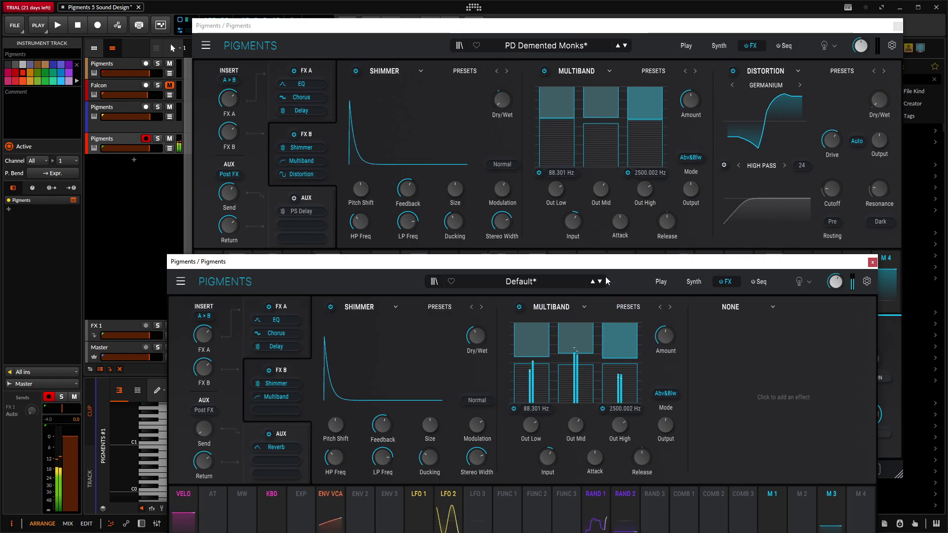
left_click_drag(539, 363, 580, 358)
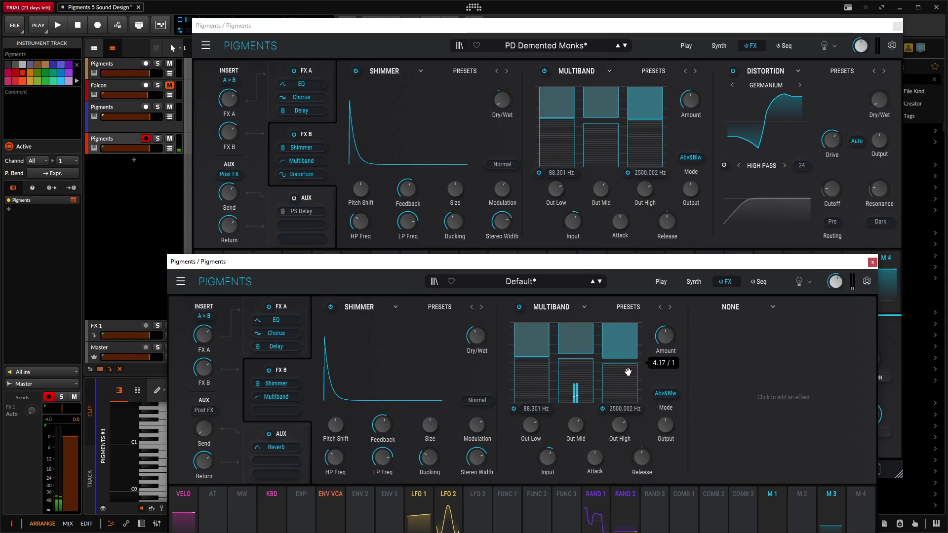
left_click_drag(632, 361, 631, 363)
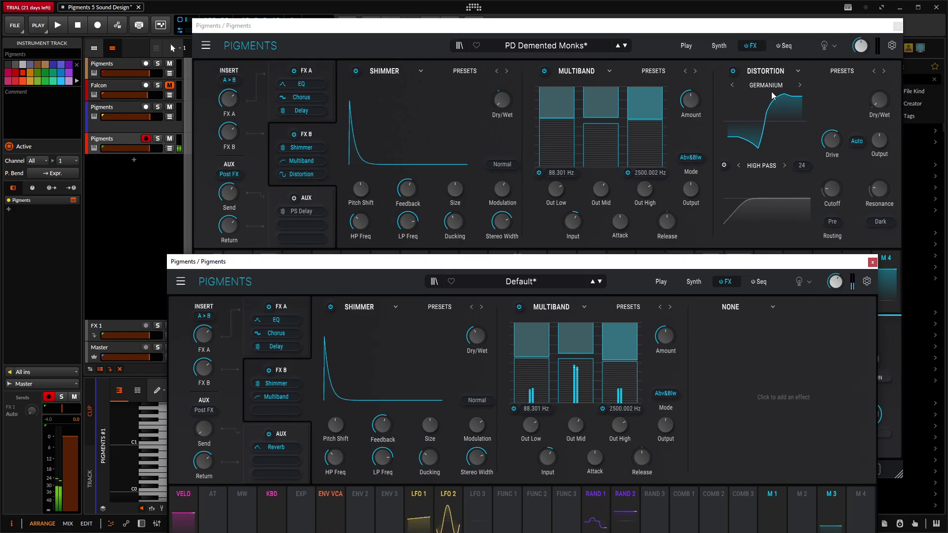
Step: Add Distortion to the Default patch's third FX B slot and set its type to Germanium
left_click(731, 308)
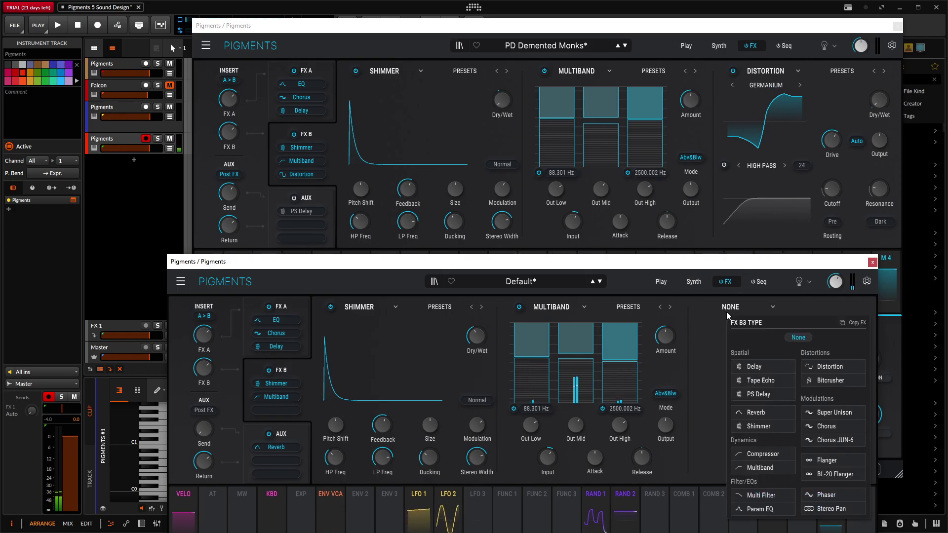
left_click(837, 372)
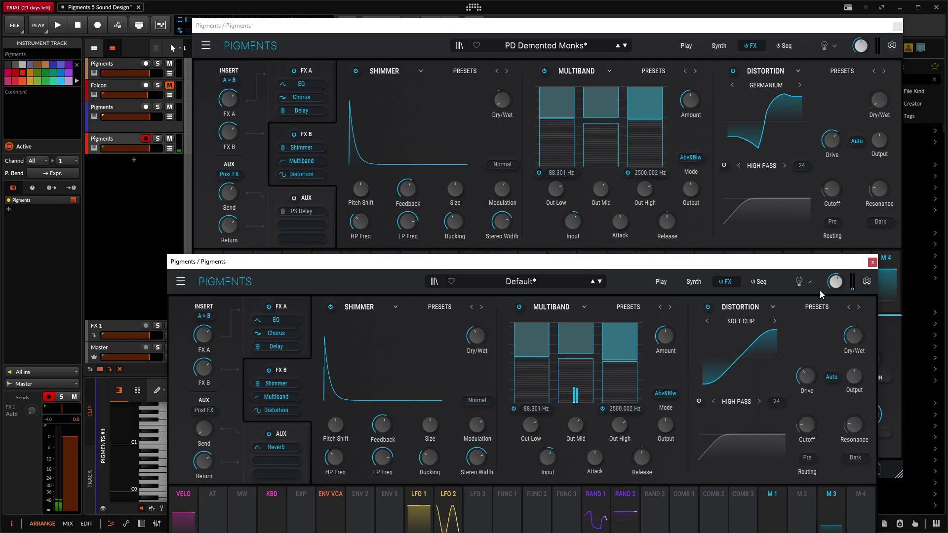
left_click(774, 320)
left_click(706, 320)
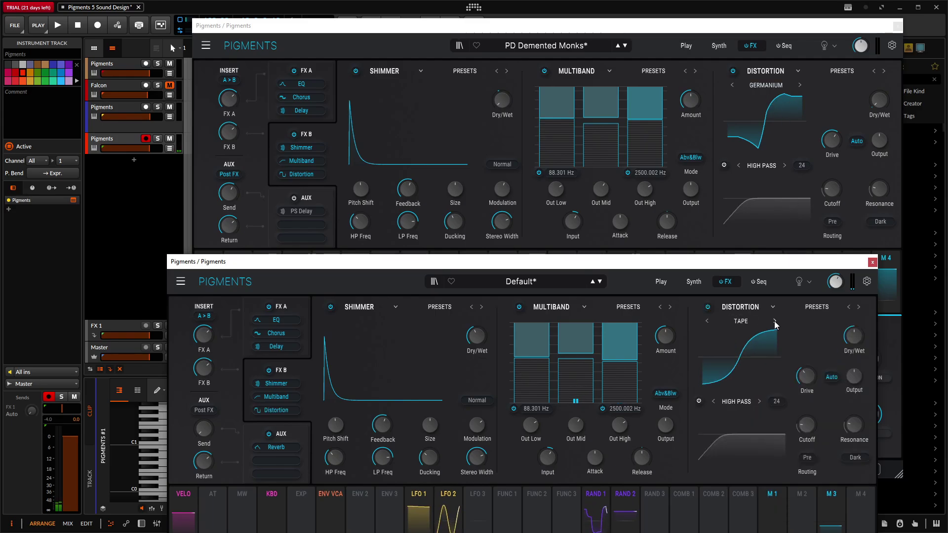
left_click(707, 320)
left_click(707, 321)
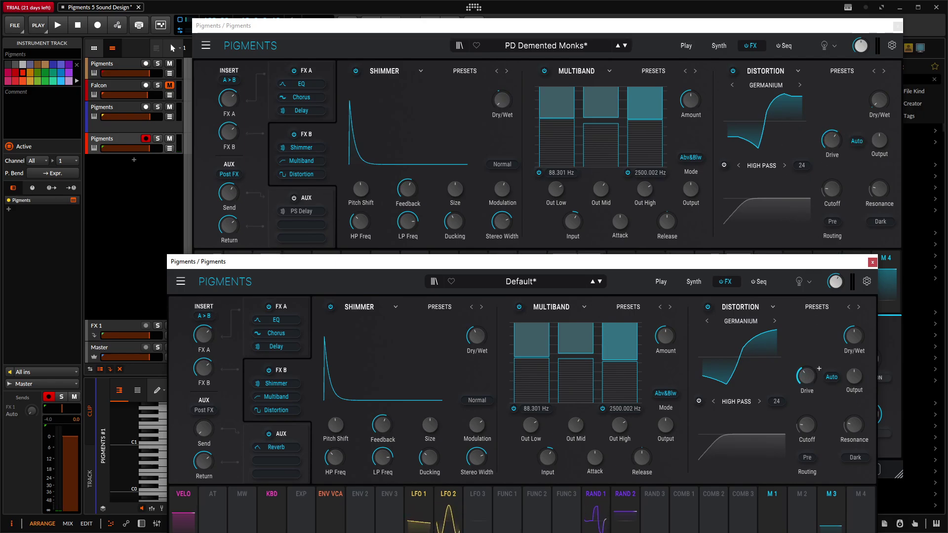
Step: Adjust the Default patch's Distortion Drive to match PD Demented Monks and raise its Dry/Wet past 83 %
scroll(818, 368, "down", 3)
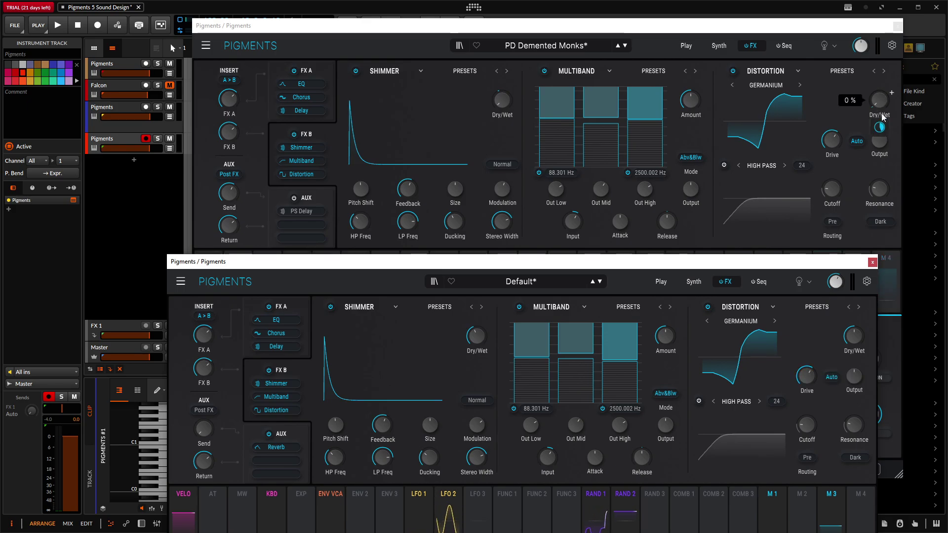
scroll(880, 128, "up", 5)
mouse_move(853, 335)
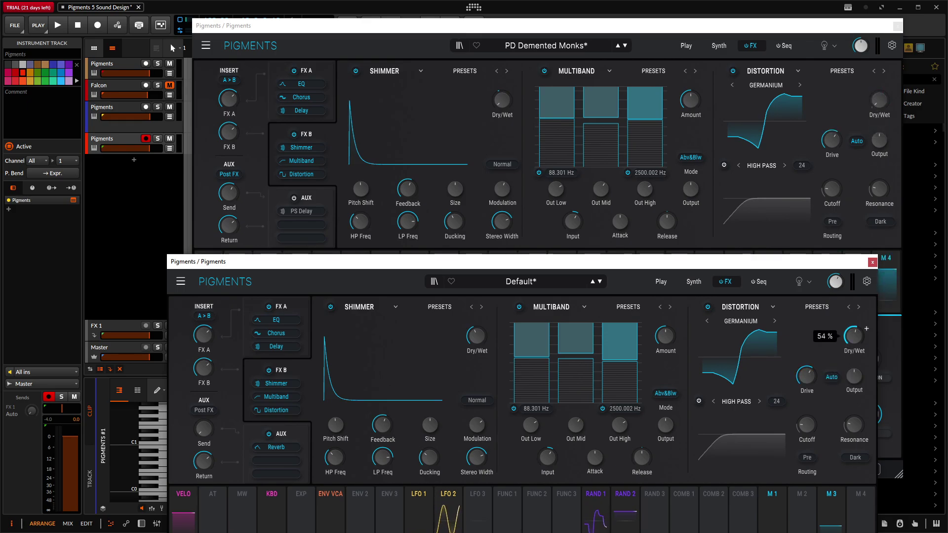
scroll(867, 328, "up", 4)
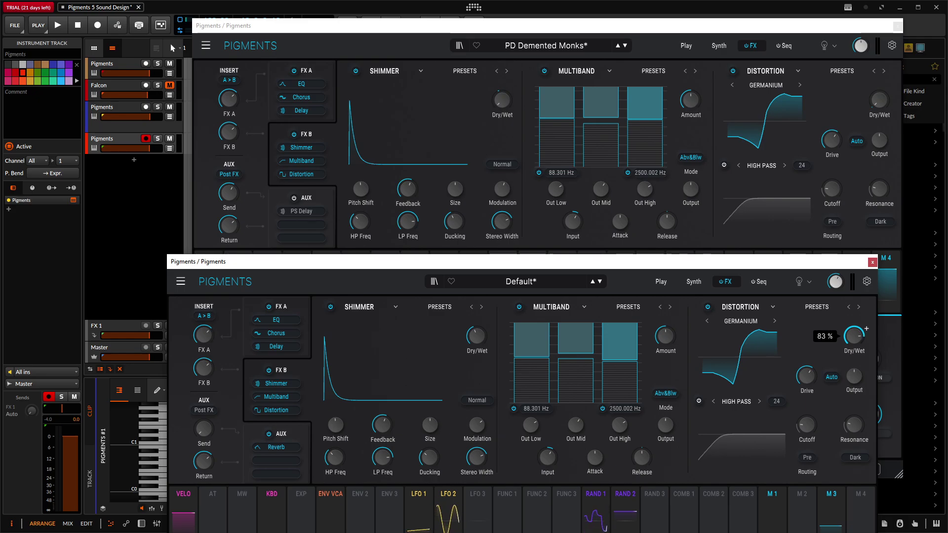
scroll(866, 328, "up", 1)
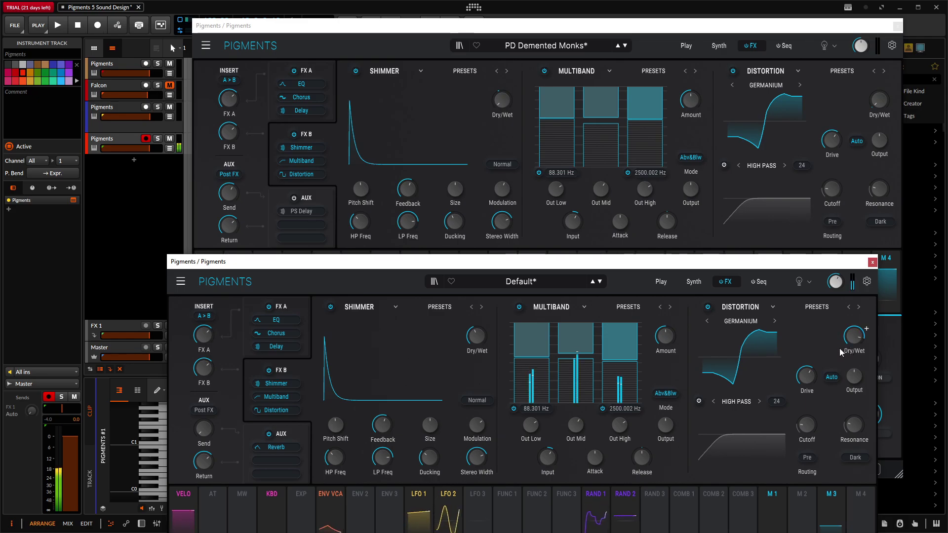
Step: Set the Default patch's Distortion Dry/Wet to 0 % and assign Macro 2 to modulate it
left_click_drag(781, 261, 646, 150)
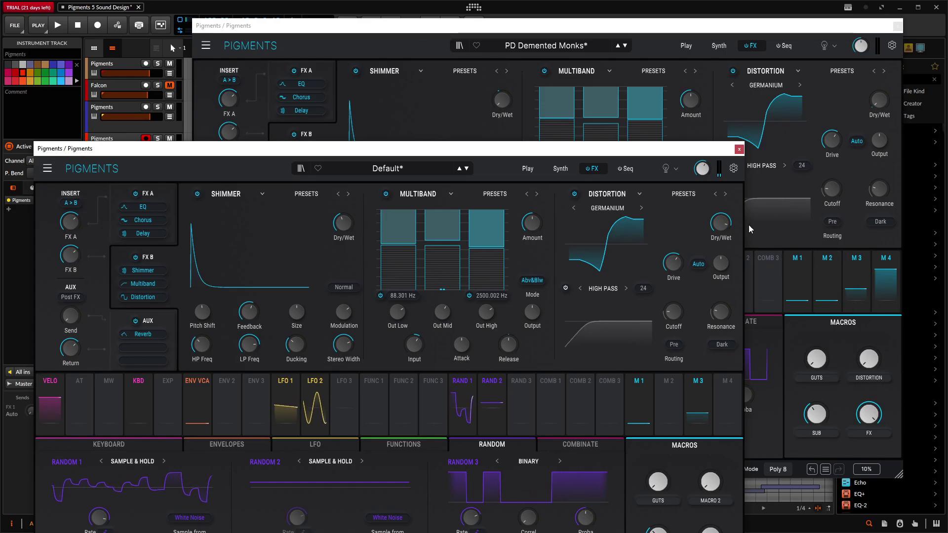
left_click_drag(674, 155, 650, 83)
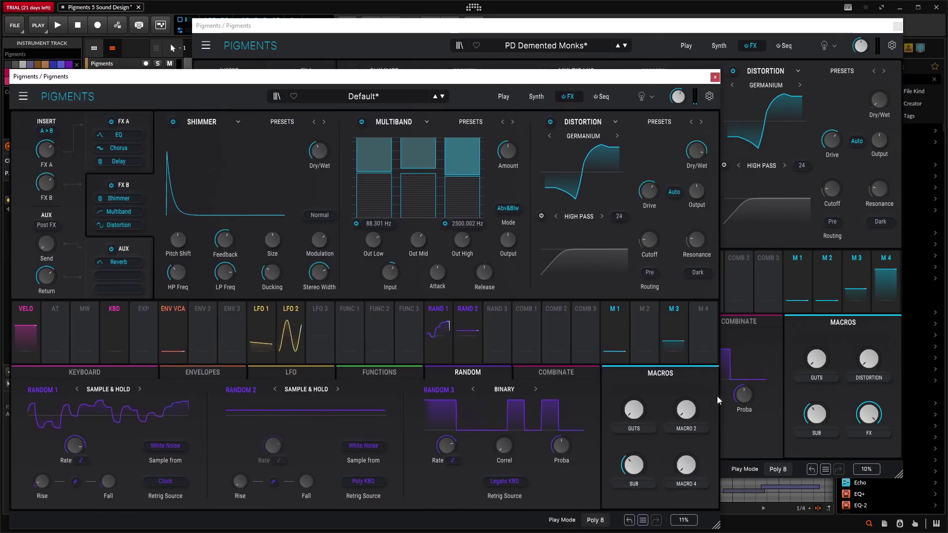
mouse_move(642, 349)
left_mouse_down()
mouse_move(695, 148)
mouse_move(685, 209)
mouse_move(697, 159)
mouse_move(697, 172)
left_mouse_up()
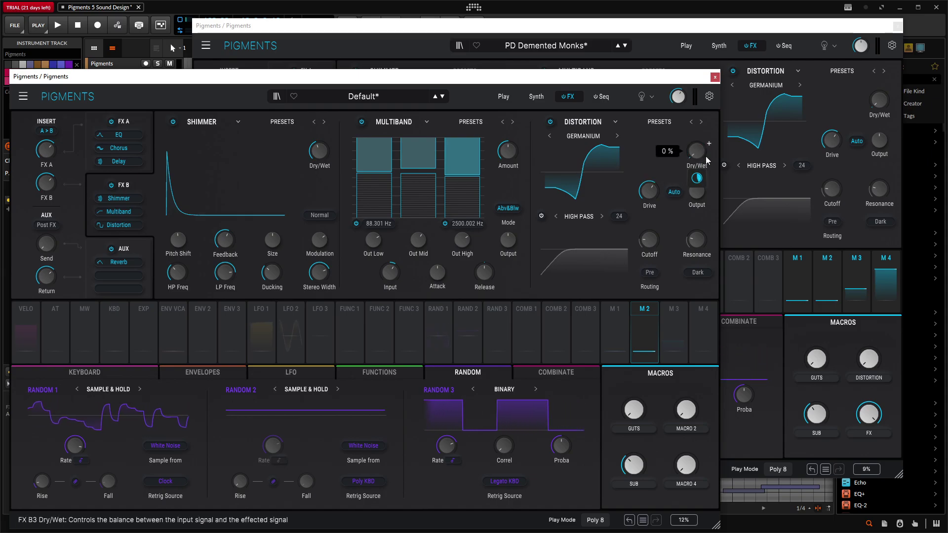
Step: Rename the Default patch's Macro 2 as Distortion and try out its knob
double_click(686, 430)
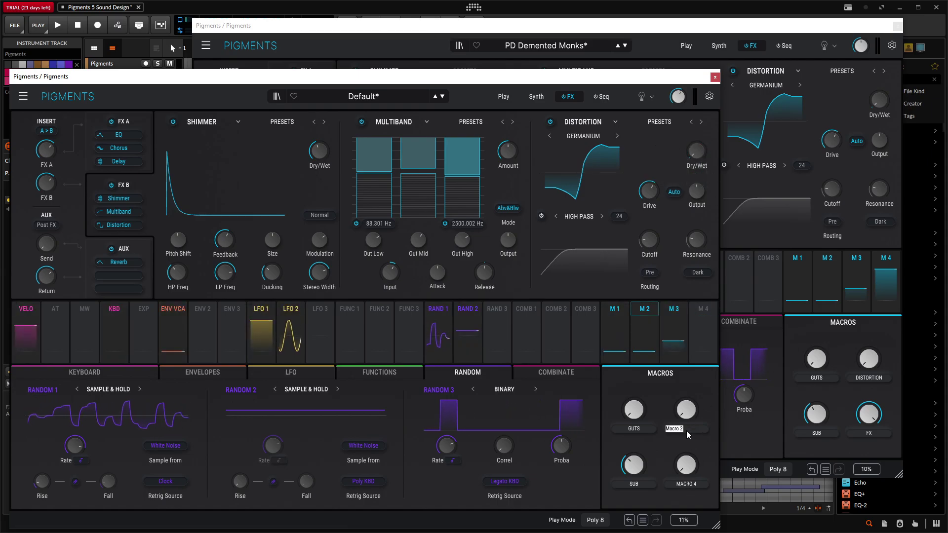
type("Distortion")
key("Return")
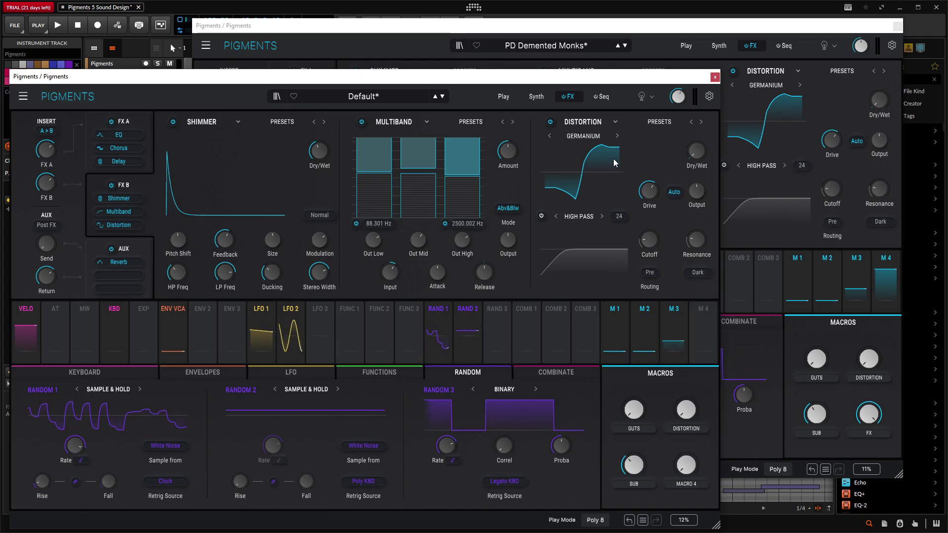
mouse_move(689, 416)
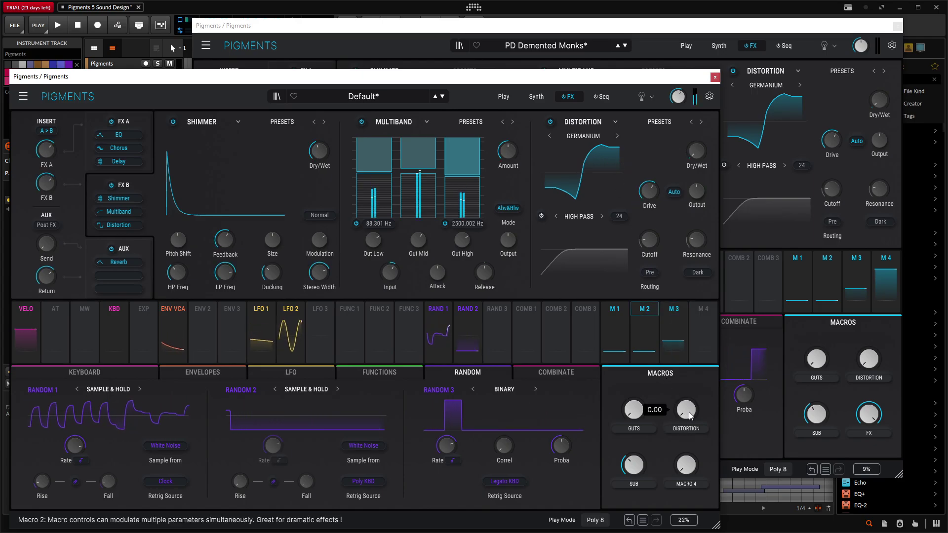
mouse_move(690, 414)
left_mouse_down()
mouse_move(691, 390)
mouse_move(698, 428)
left_mouse_up()
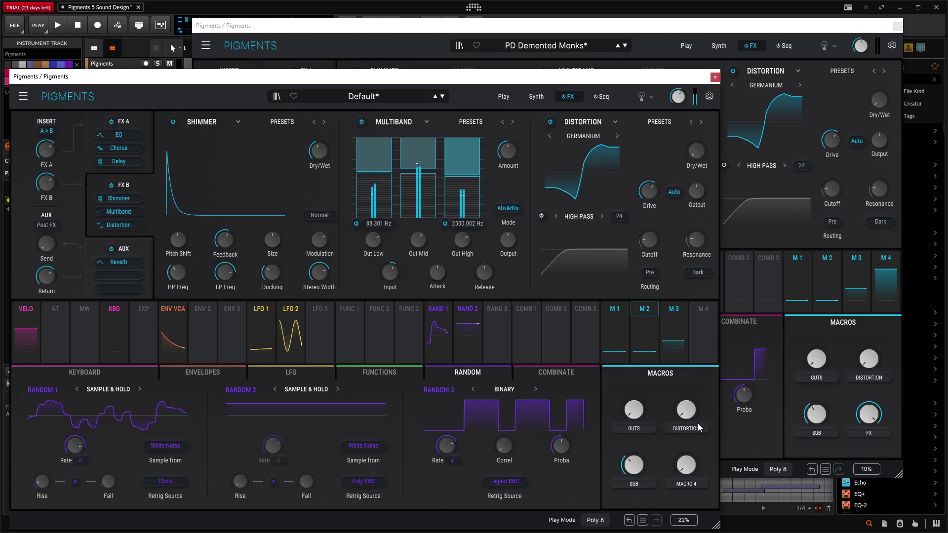
Step: Check the AUX send in PD Demented Monks and raise the Default patch's AUX Send level to match
left_click_drag(654, 123, 801, 124)
left_click(737, 28)
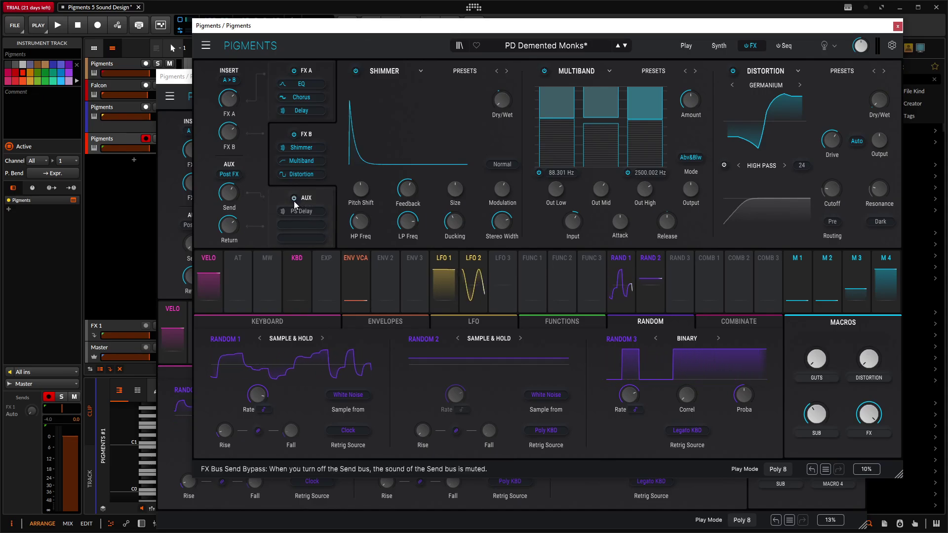
left_click_drag(295, 25, 336, 37)
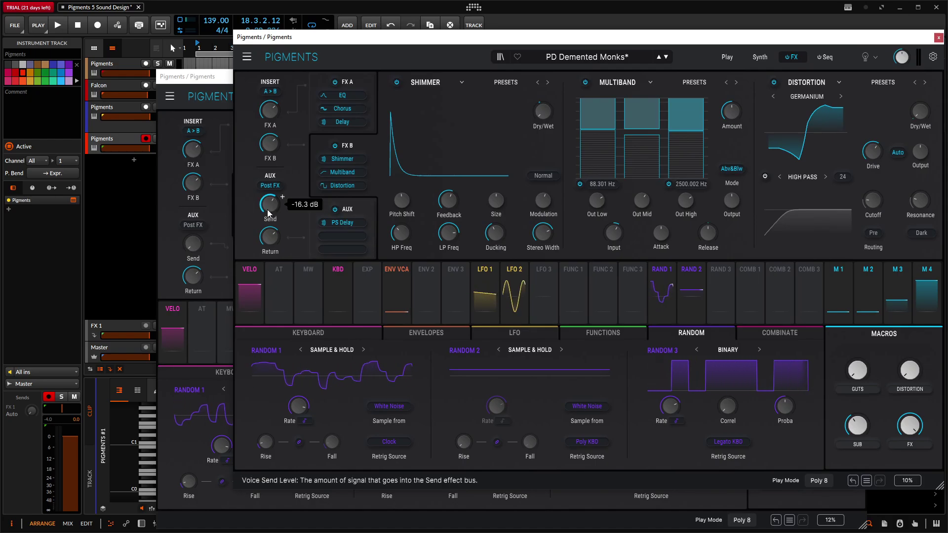
left_click(205, 237)
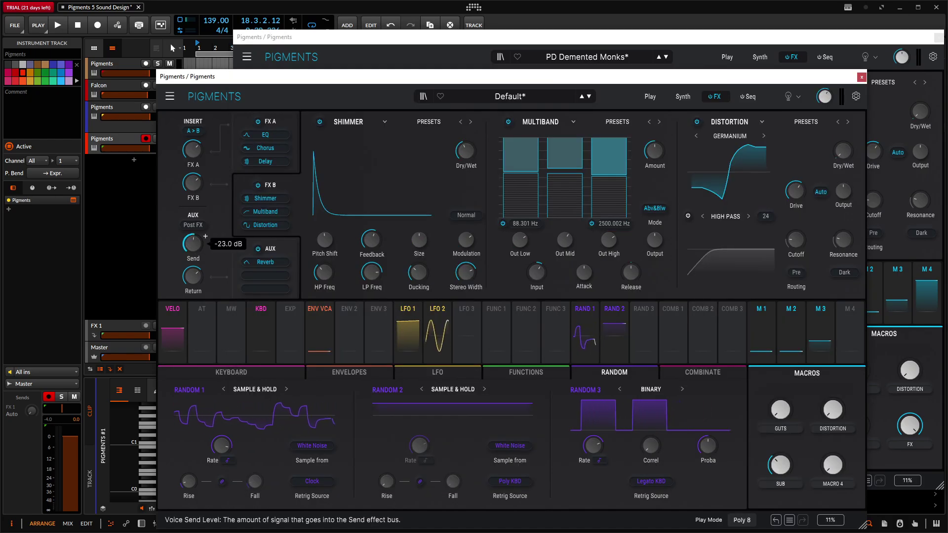
scroll(206, 237, "up", 2)
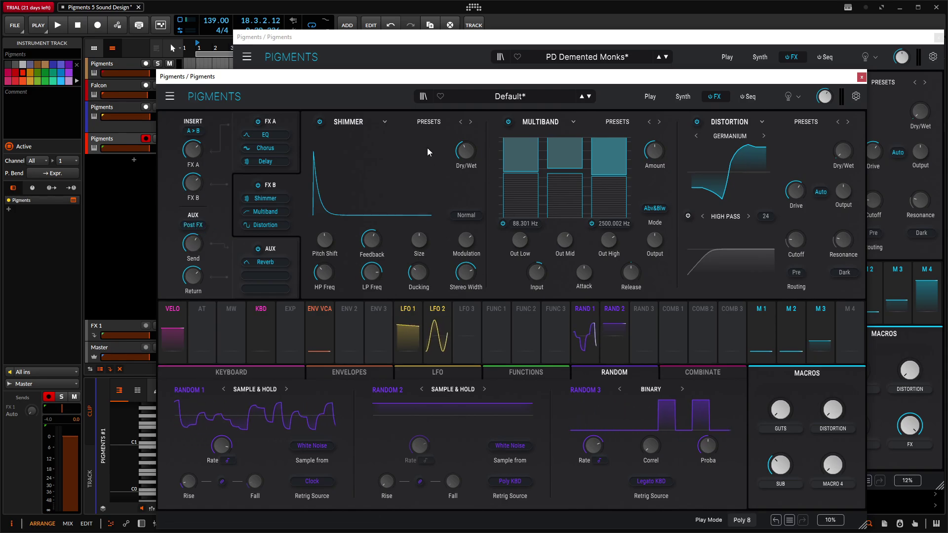
Step: Replace the Reverb in the Default patch's first AUX slot with PS Delay
left_click(282, 247)
left_click(354, 122)
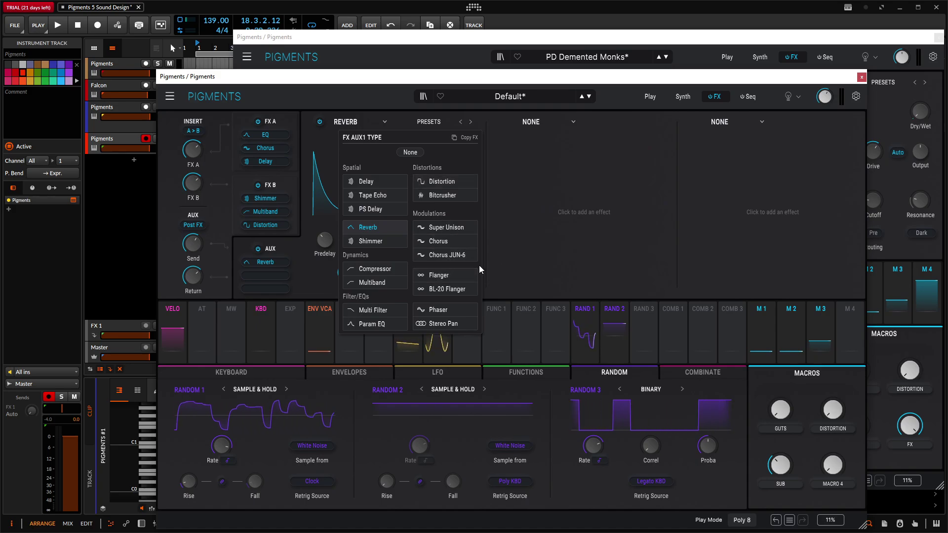
left_click(356, 212)
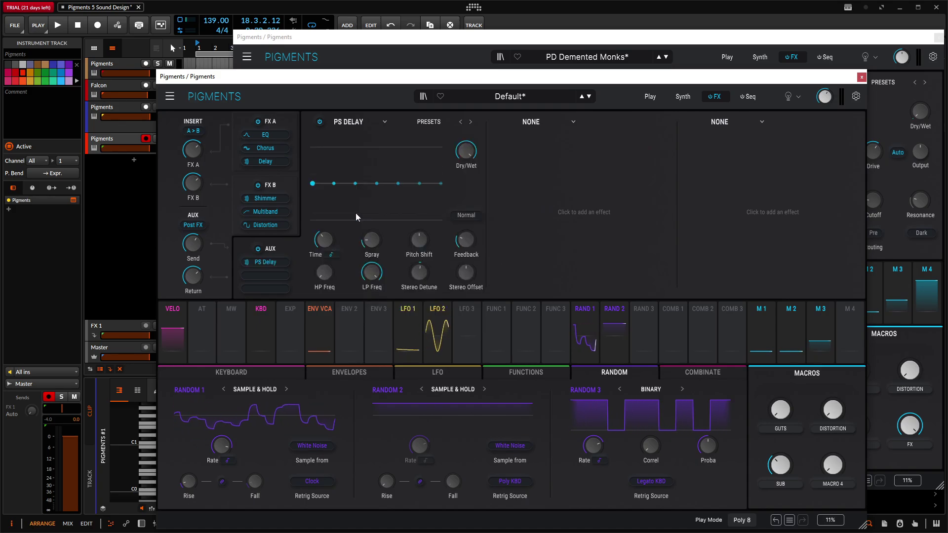
Step: Compare PS Delay with PD Demented Monks and adjust the Default patch's PS Delay Pitch Shift and Feedback to match
left_click_drag(310, 71, 323, 207)
left_click(414, 79)
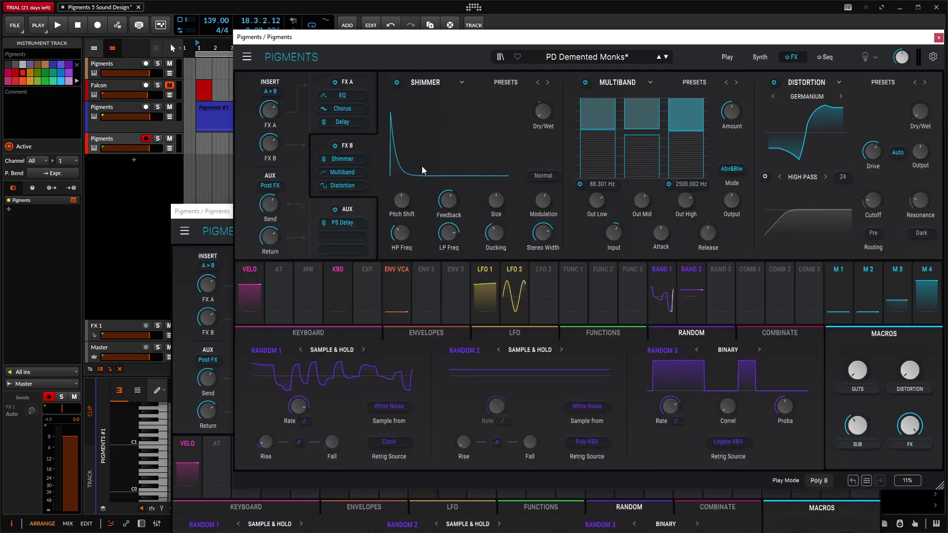
left_click(348, 222)
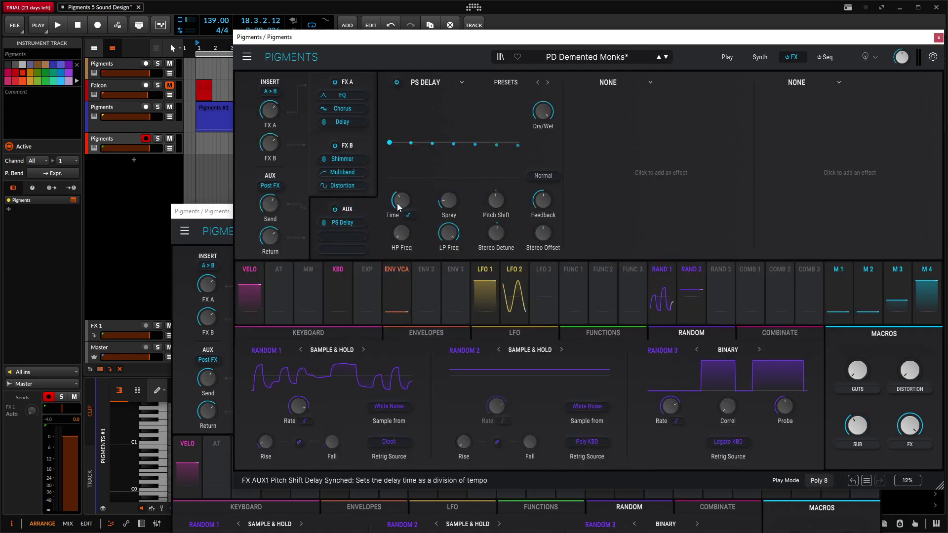
mouse_move(493, 203)
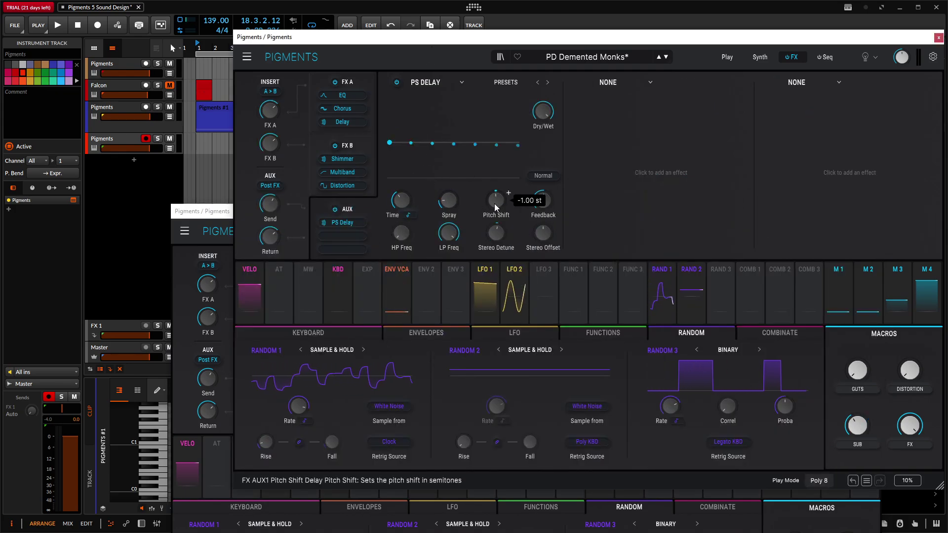
left_click_drag(202, 210, 206, 189)
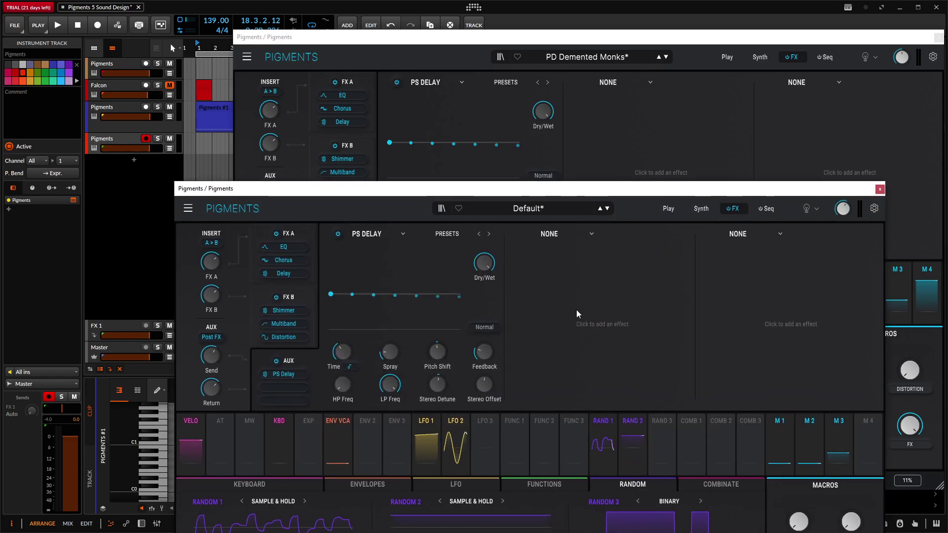
left_click_drag(468, 191, 462, 265)
left_click_drag(475, 431, 476, 425)
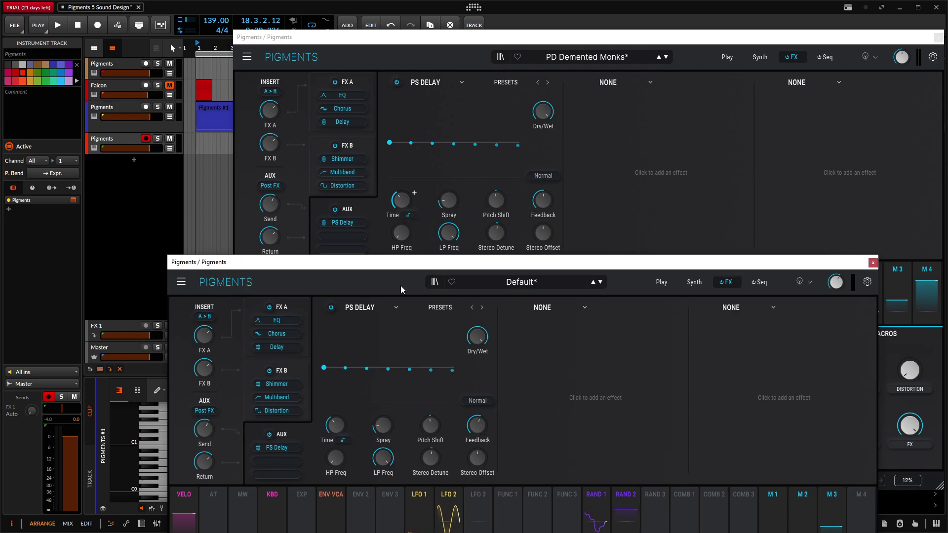
Step: Raise the Default patch's PS Delay HP Freq, lower its LP Freq, and set Stereo Detune to 7 cents
left_click_drag(464, 269, 462, 288)
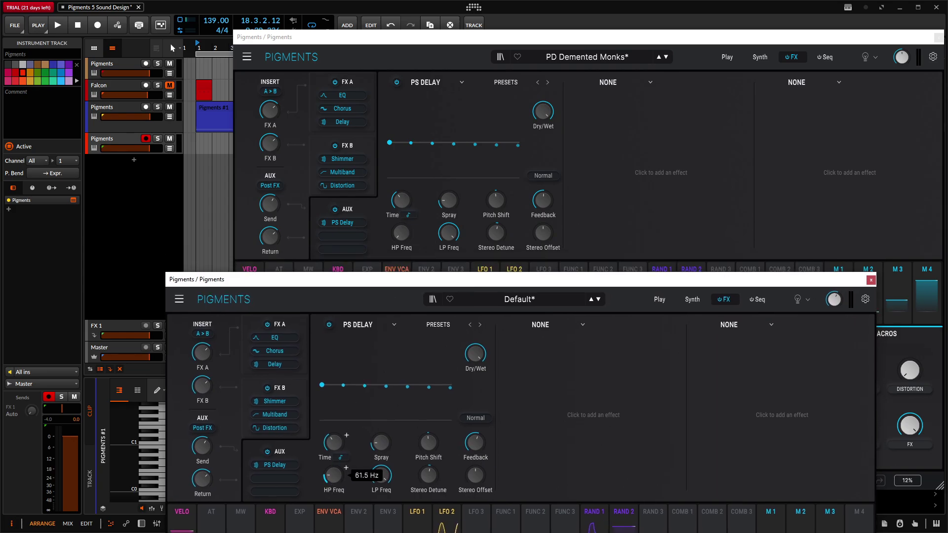
mouse_move(380, 475)
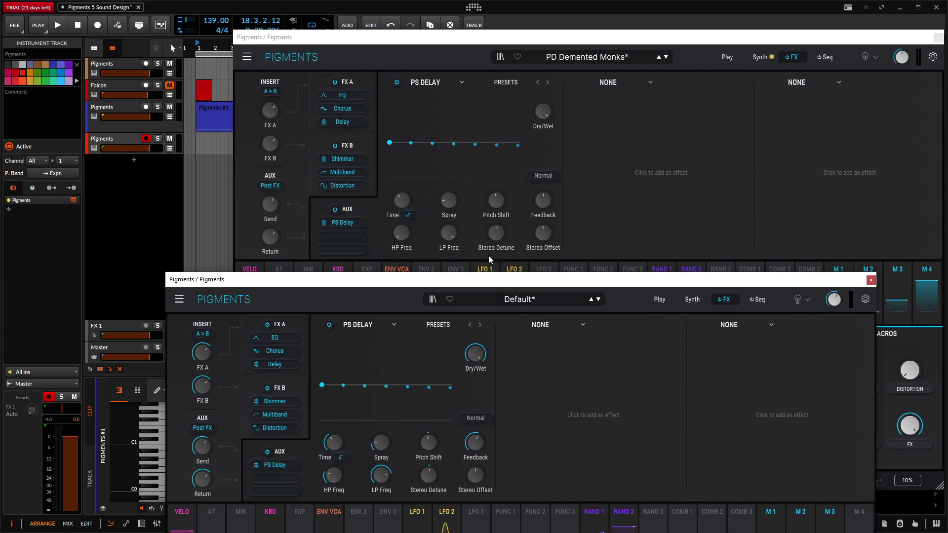
mouse_move(497, 234)
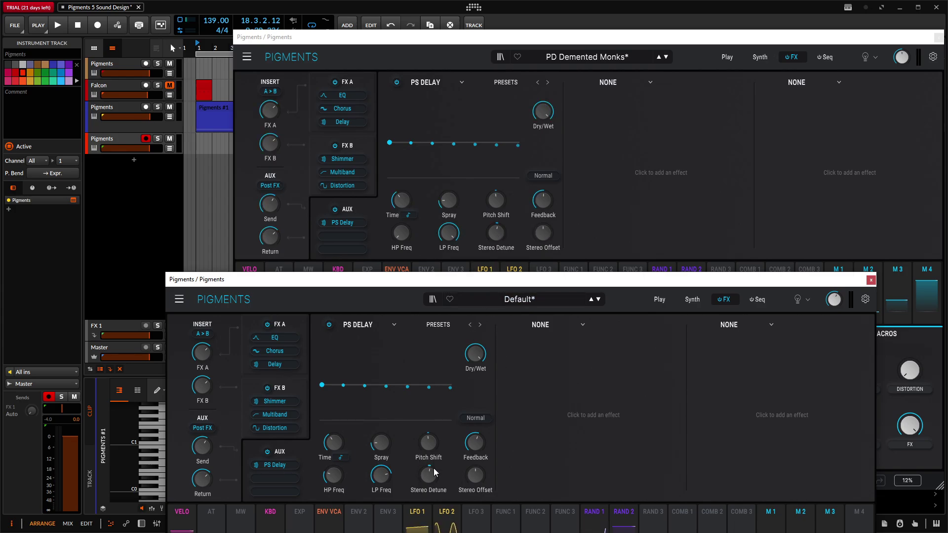
mouse_move(433, 477)
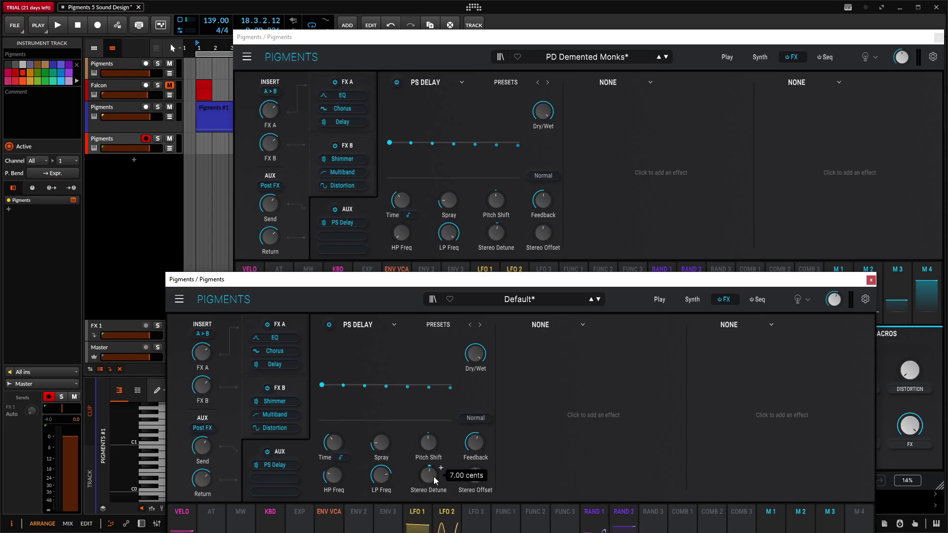
Step: In the Default patch's FX A, assign Macro 4 to modulate Chorus Dry/Wet by 0.25 and Delay Dry/Wet by 0.33
left_click_drag(545, 283, 586, 119)
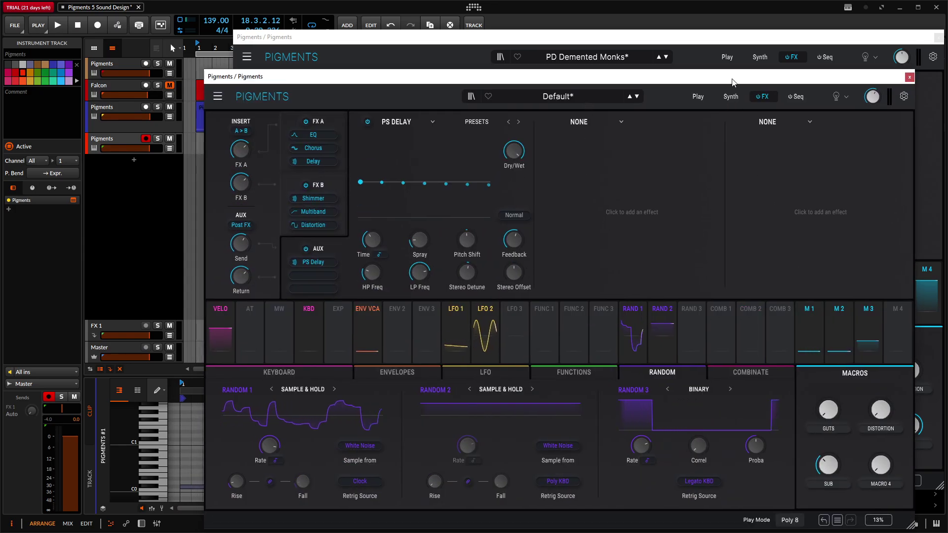
left_click_drag(790, 77, 620, 77)
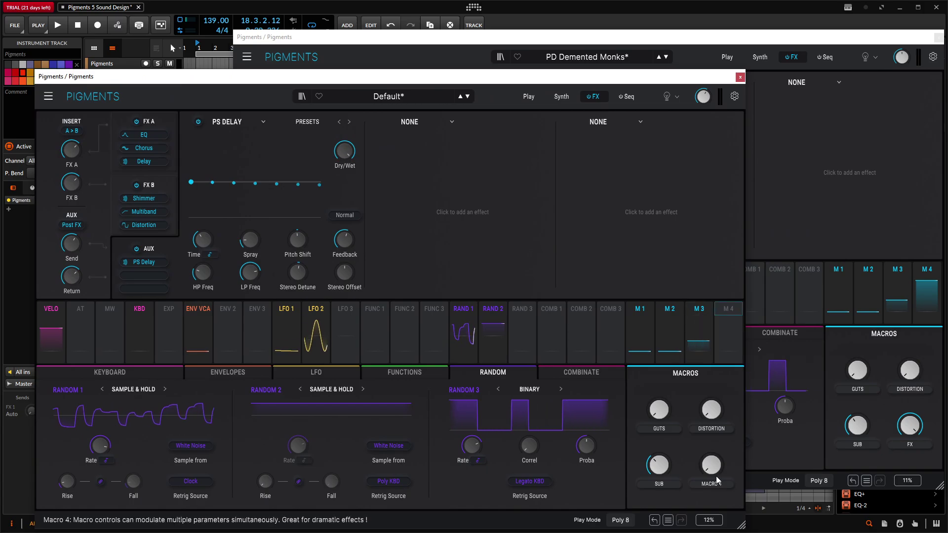
left_click(150, 122)
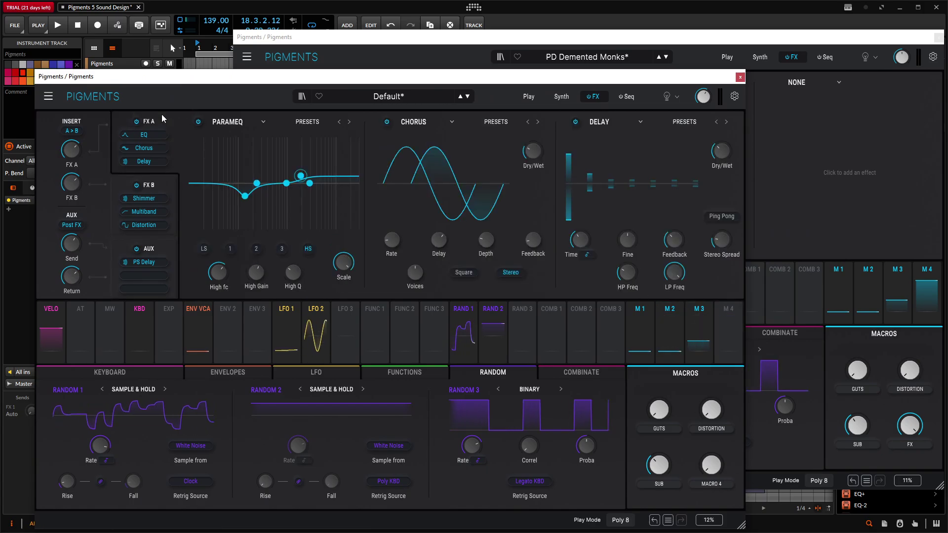
left_click_drag(163, 76, 167, 261)
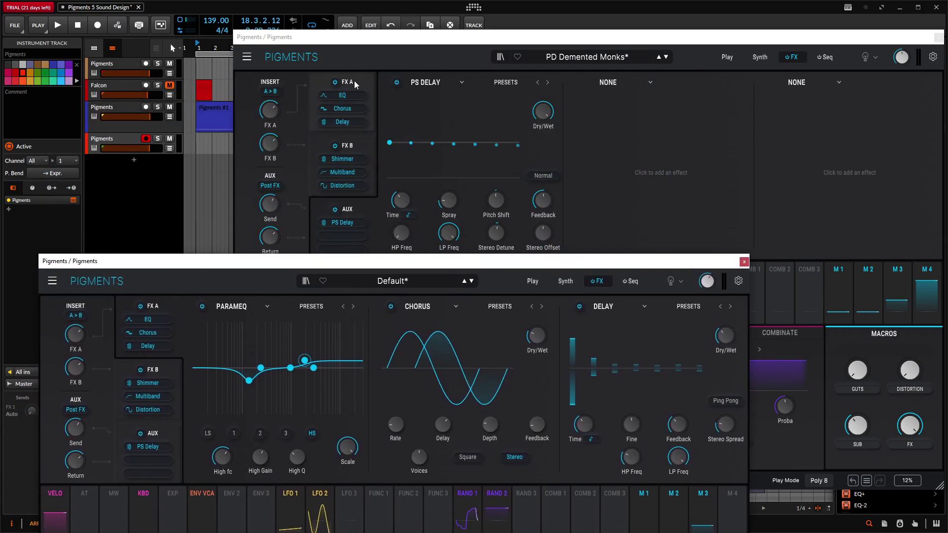
left_click_drag(255, 261, 273, 76)
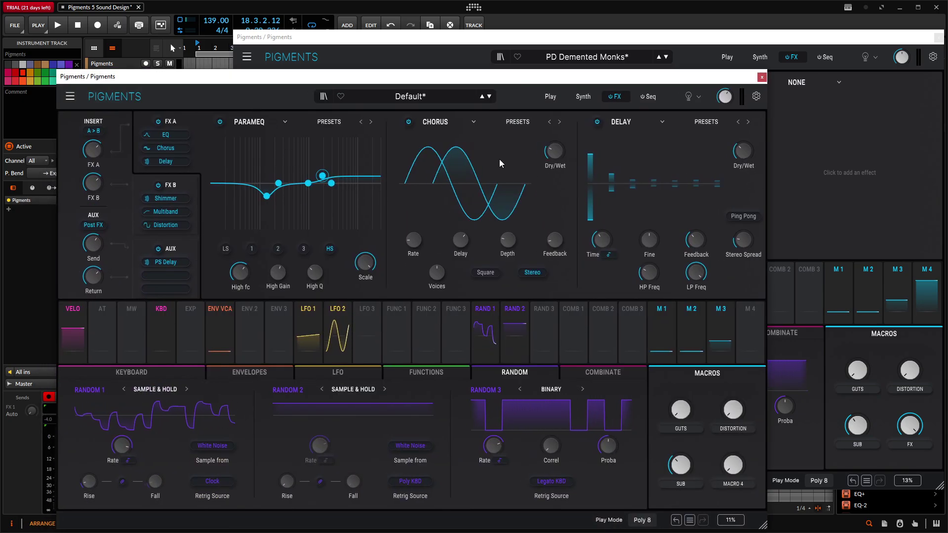
left_click(750, 345)
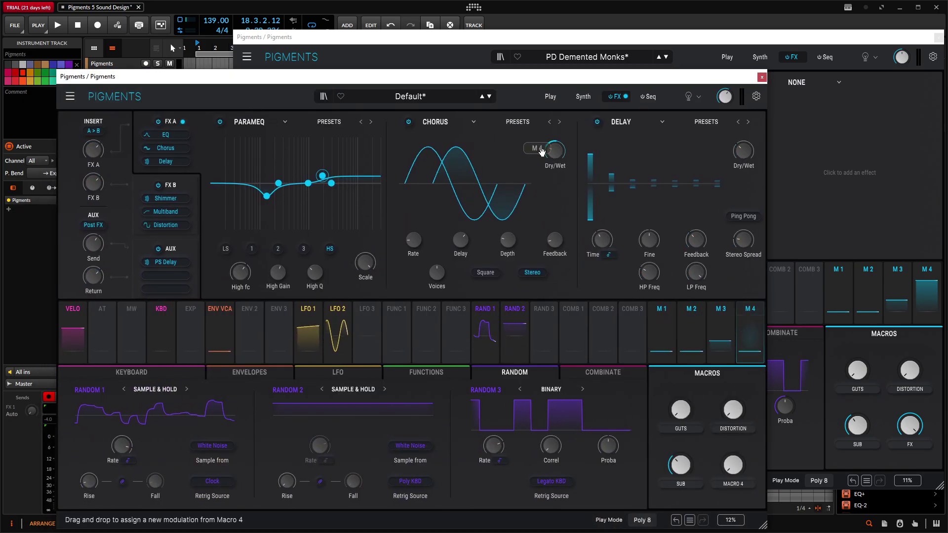
left_click_drag(555, 178, 555, 168)
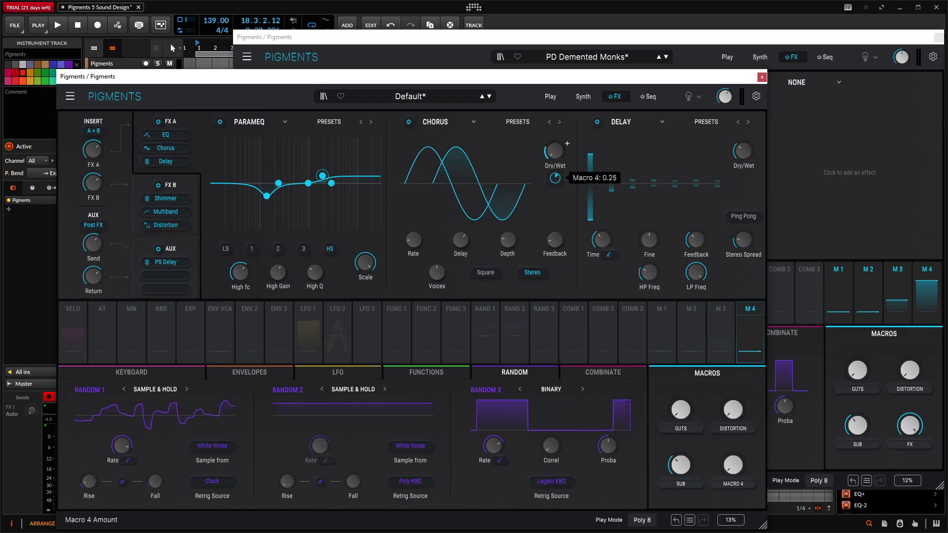
key("Escape")
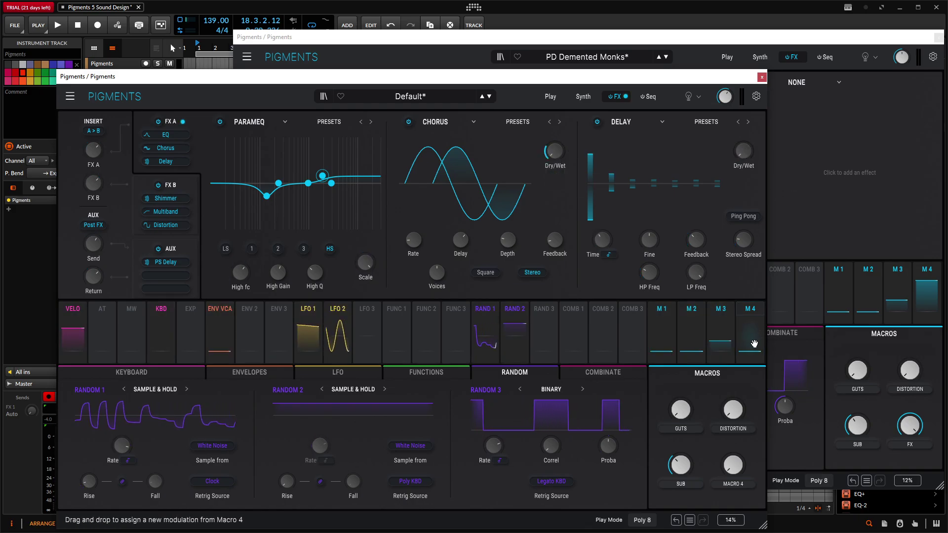
left_click_drag(751, 341, 745, 167)
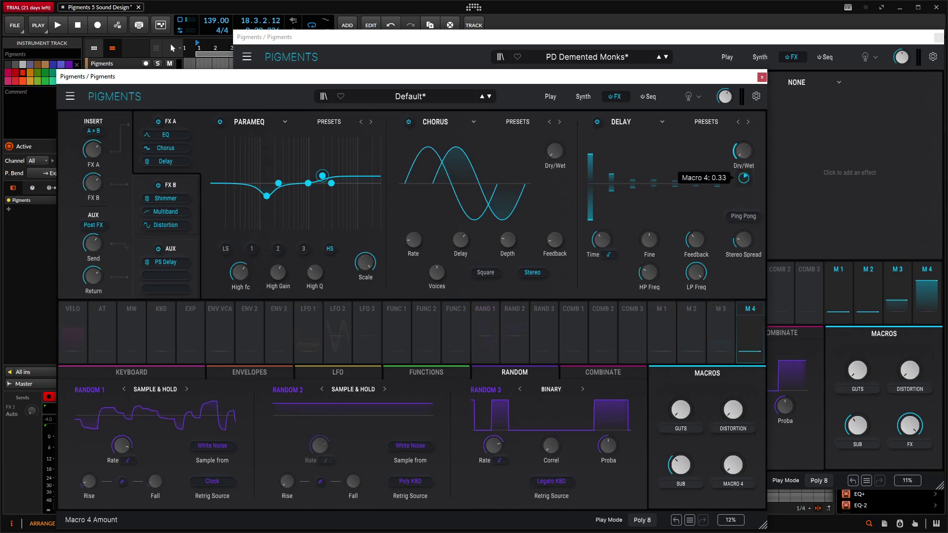
key("Escape")
Step: In the Default patch's FX B, assign Macro 4 to modulate Shimmer Dry/Wet by 0.31 and lower its base Dry/Wet
left_click(182, 184)
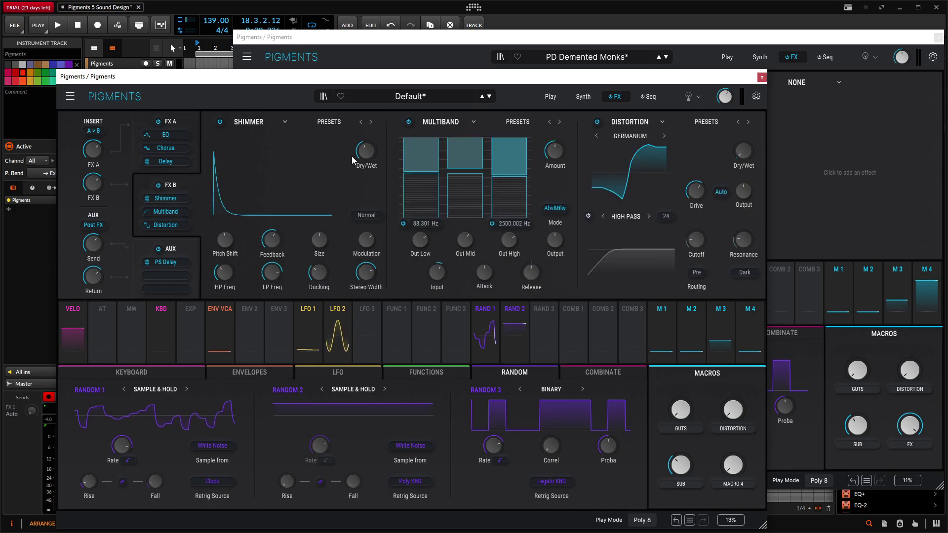
left_click_drag(749, 335, 377, 144)
left_click_drag(366, 178, 366, 170)
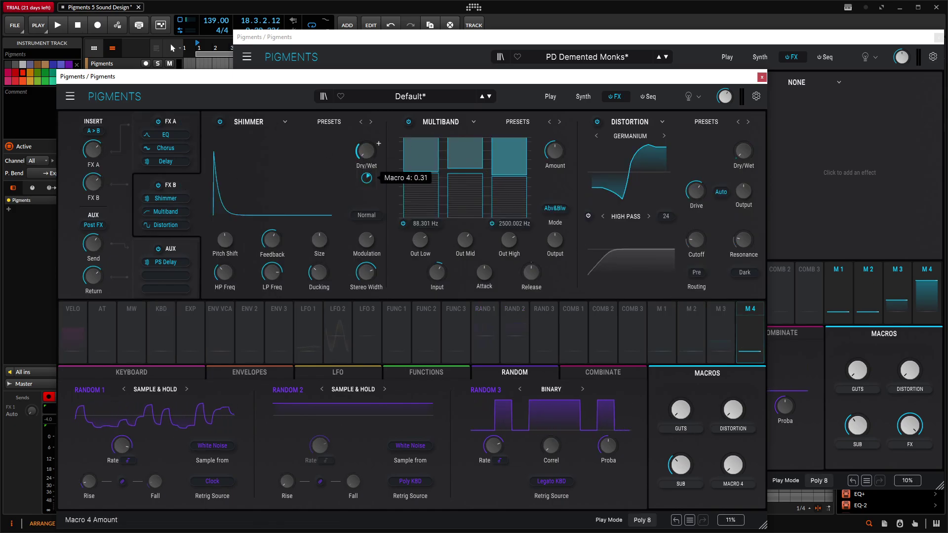
key("Escape")
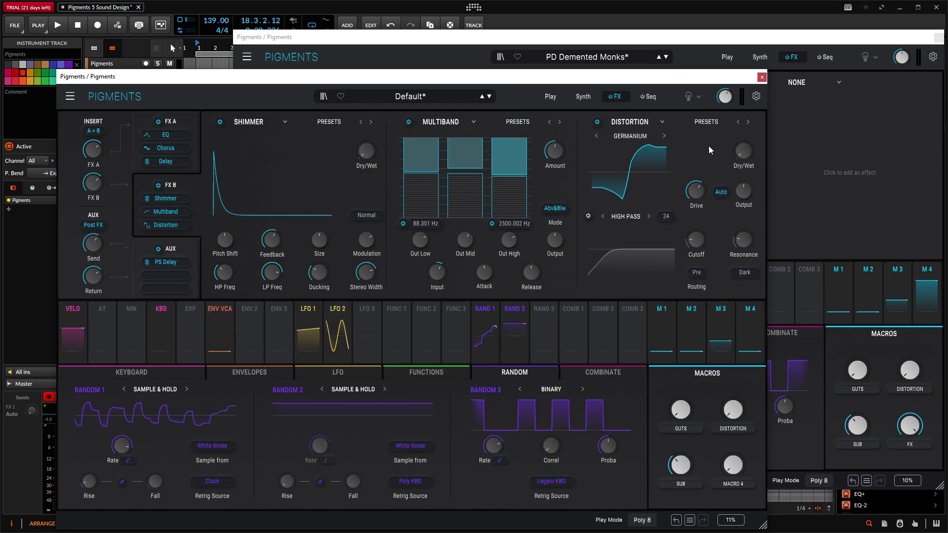
left_click(742, 167)
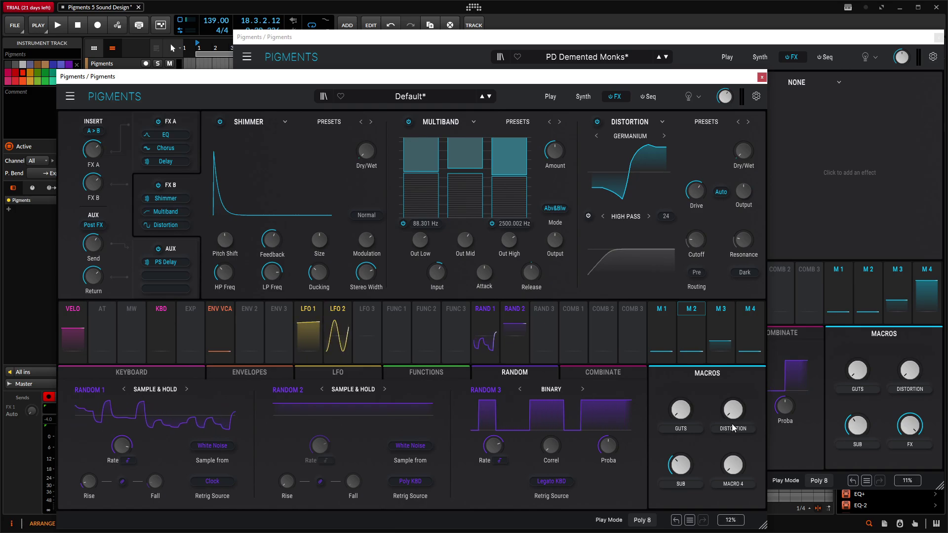
Step: Rename the Default patch's Macro 4 as FX and turn it up to match PD Demented Monks
double_click(745, 483)
type("FX")
key("Return")
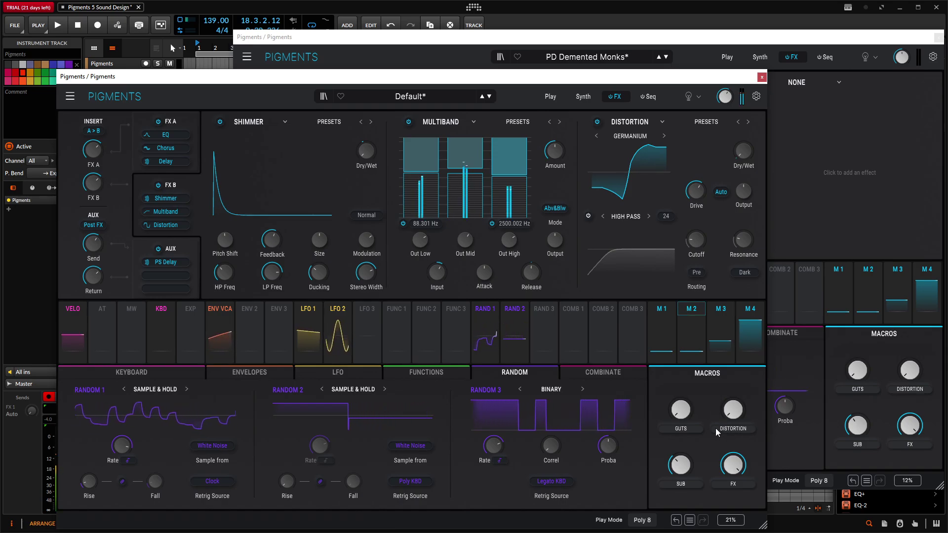
left_click_drag(474, 81, 631, 78)
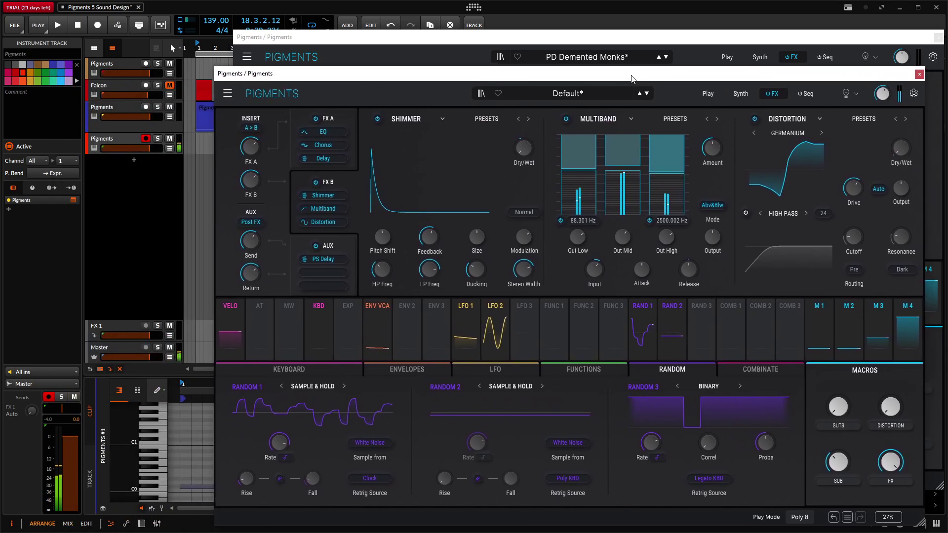